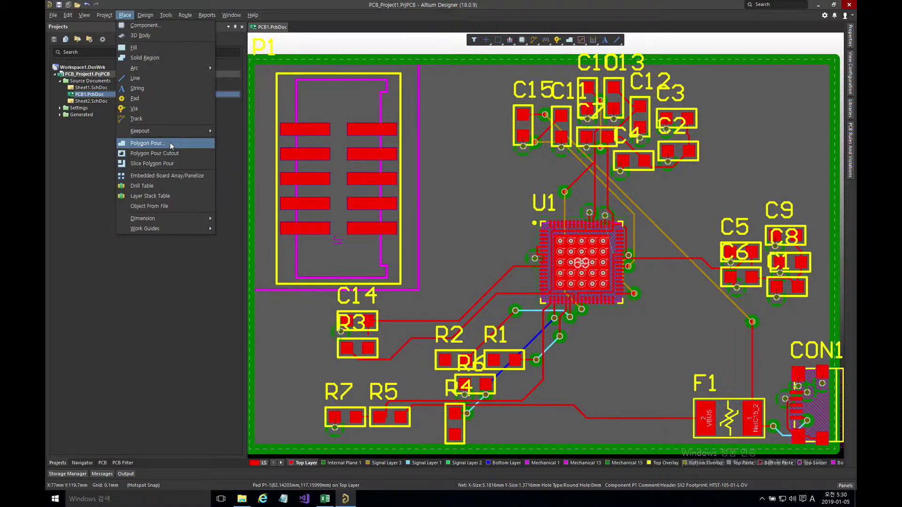
Step: Set the snap grid to 1.000 mm and place a 3 by 4 mm rectangular solid region on the Top Layer between P1 and U1
{"action": "left_click", "coordinate": [144, 57]}
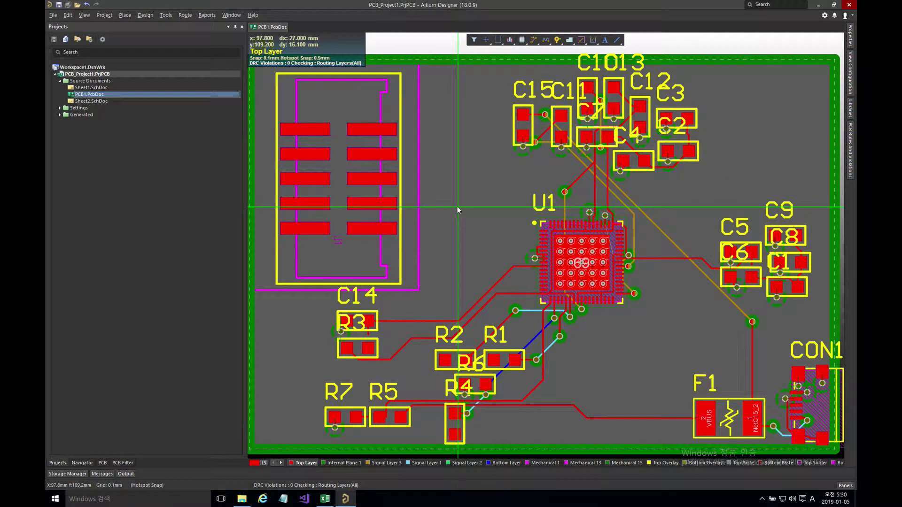
{"action": "scroll", "coordinate": [458, 210], "scroll_direction": "up", "scroll_amount": 2, "text": "ctrl"}
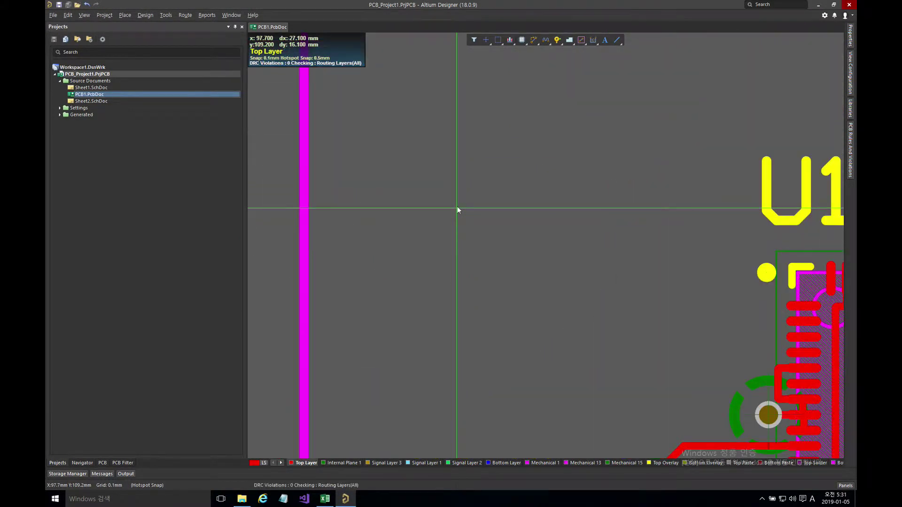
{"action": "scroll", "coordinate": [458, 209], "scroll_direction": "down", "scroll_amount": 2, "text": "ctrl"}
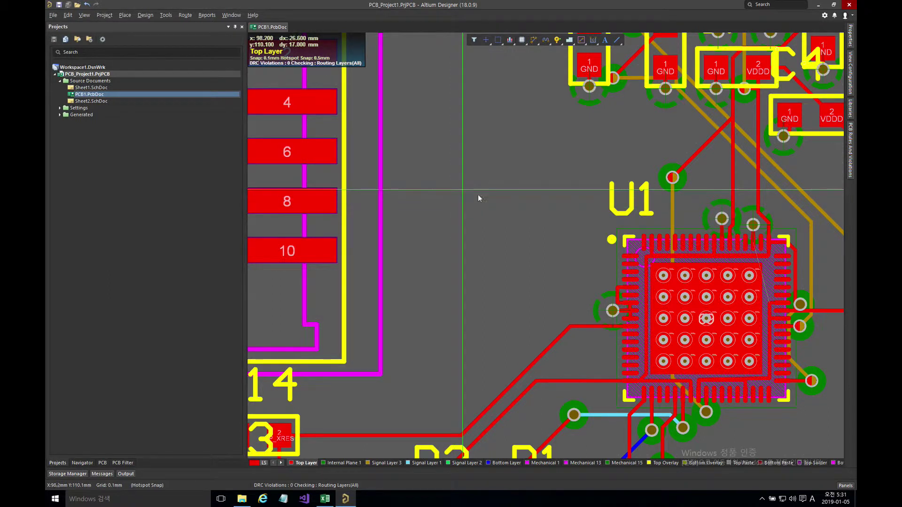
{"action": "key", "text": "g"}
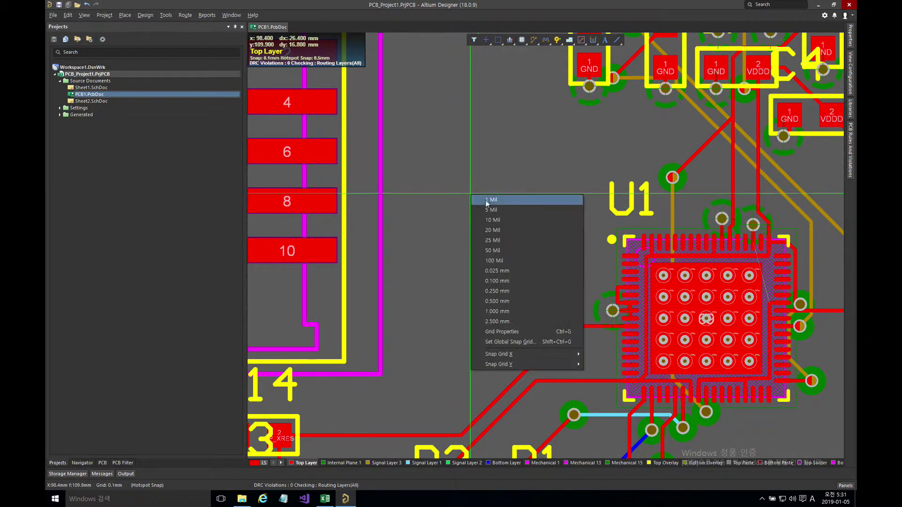
{"action": "left_click", "coordinate": [497, 312]}
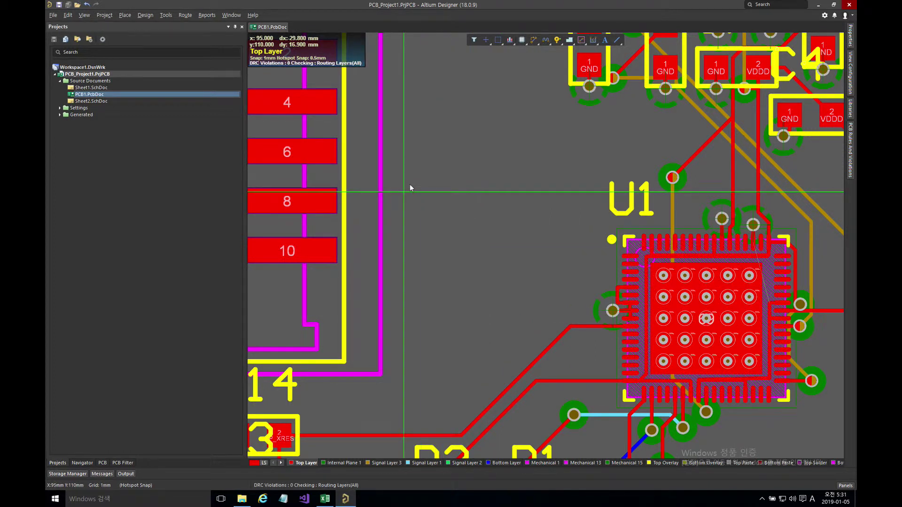
{"action": "left_click", "coordinate": [405, 173]}
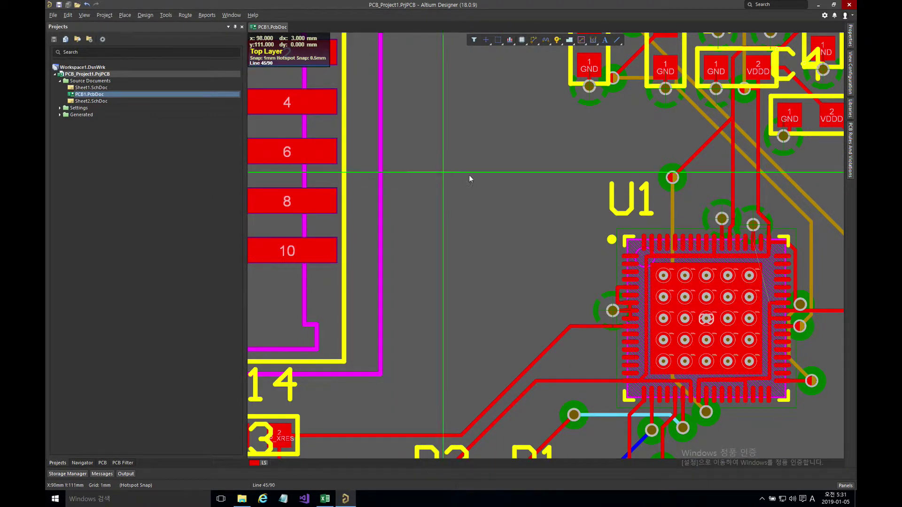
{"action": "left_click", "coordinate": [469, 241]}
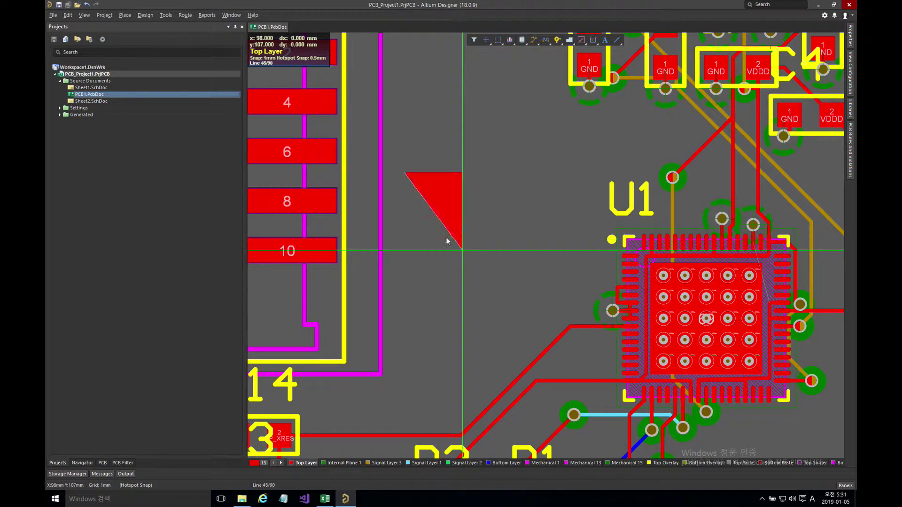
{"action": "left_click", "coordinate": [411, 247]}
{"action": "right_click", "coordinate": [448, 200]}
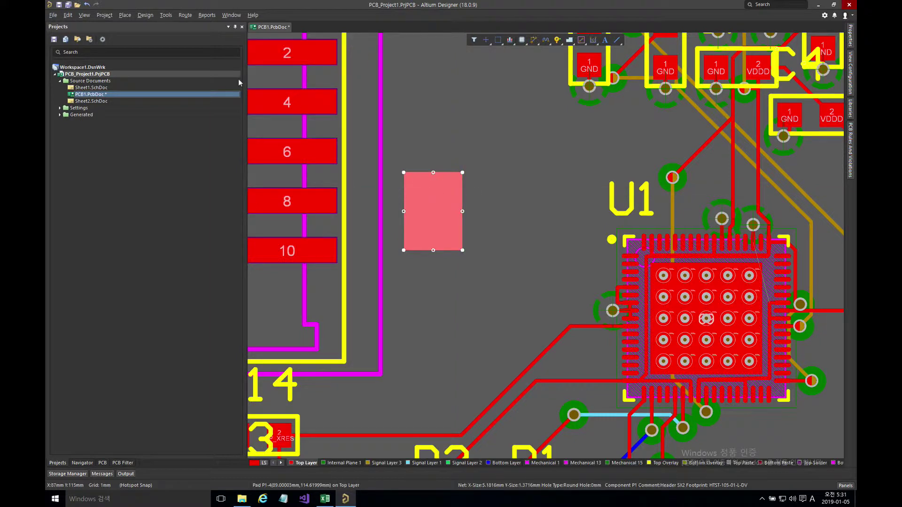
Step: Place a 3 by 4 mm rectangular polygon pour on the Top Layer between the solid region and U1, 2 mm from the region
{"action": "left_click", "coordinate": [125, 15]}
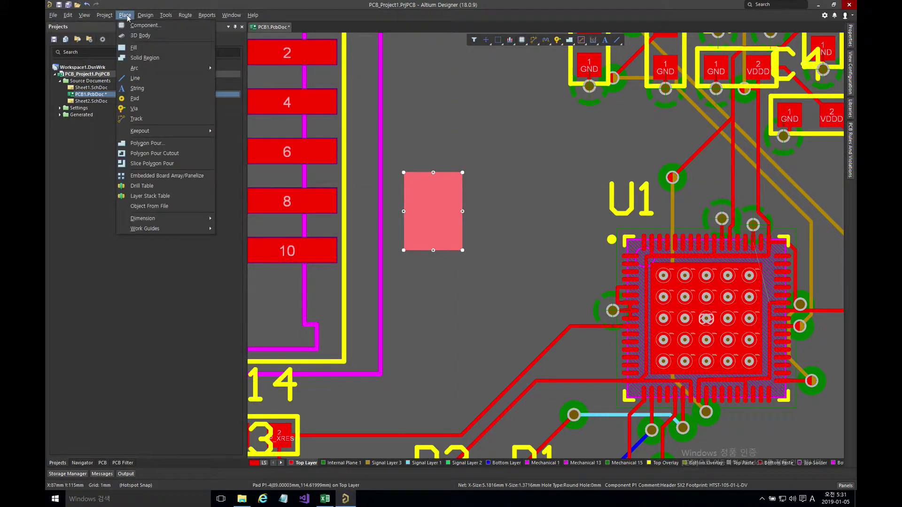
{"action": "left_click", "coordinate": [169, 146]}
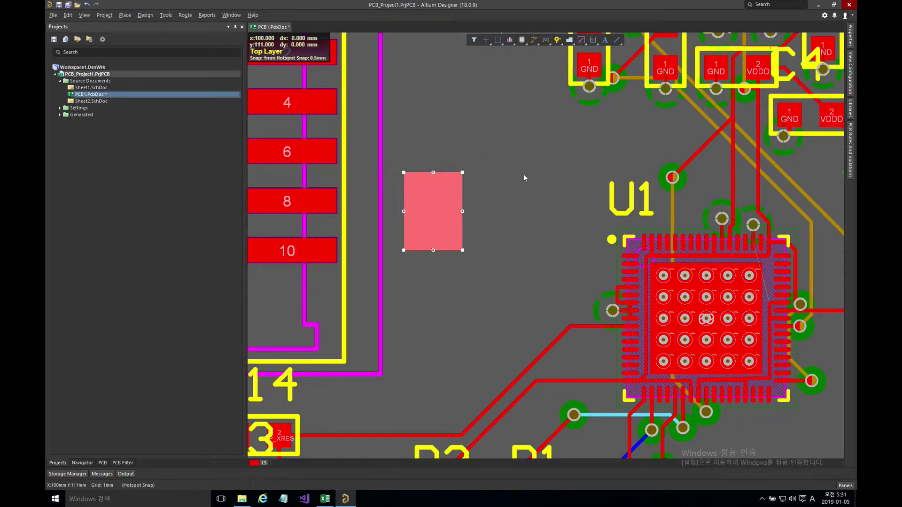
{"action": "left_click", "coordinate": [502, 172]}
{"action": "left_click", "coordinate": [560, 172]}
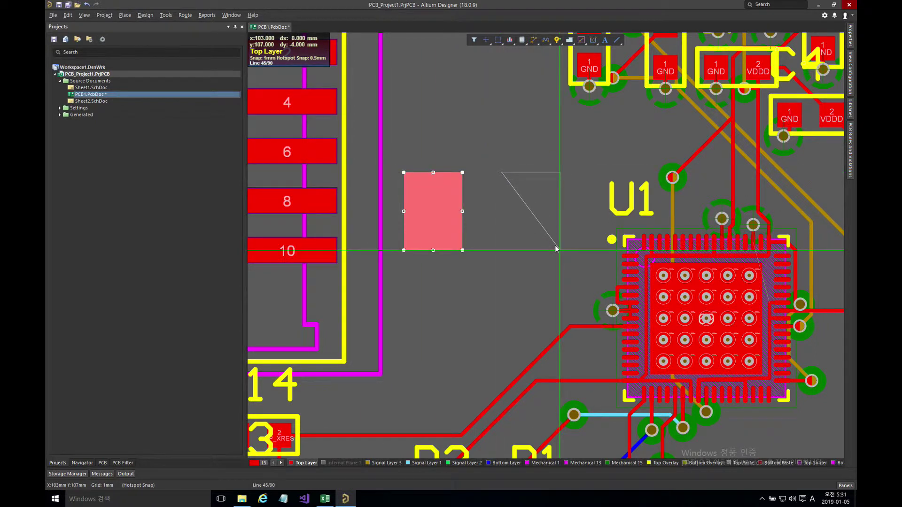
{"action": "left_click", "coordinate": [556, 245]}
{"action": "left_click", "coordinate": [506, 246]}
{"action": "right_click", "coordinate": [526, 198]}
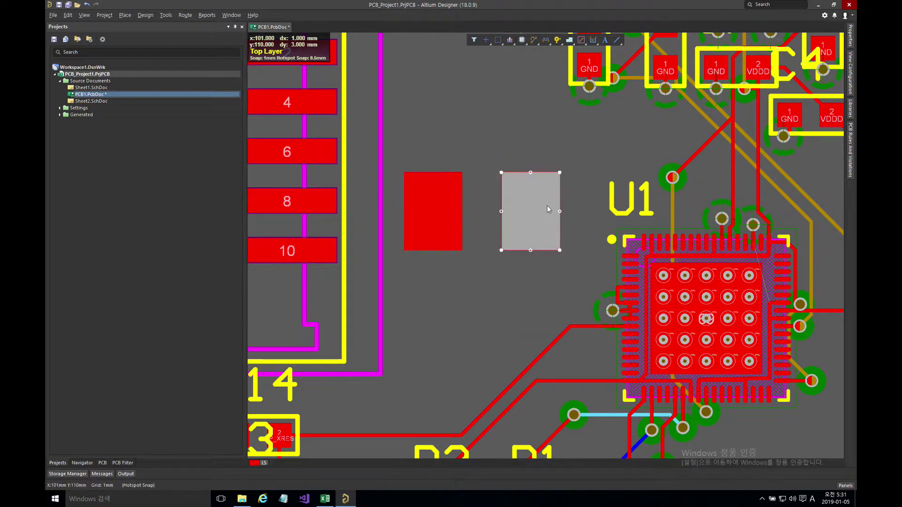
{"action": "right_click", "coordinate": [541, 209]}
{"action": "left_click", "coordinate": [487, 155]}
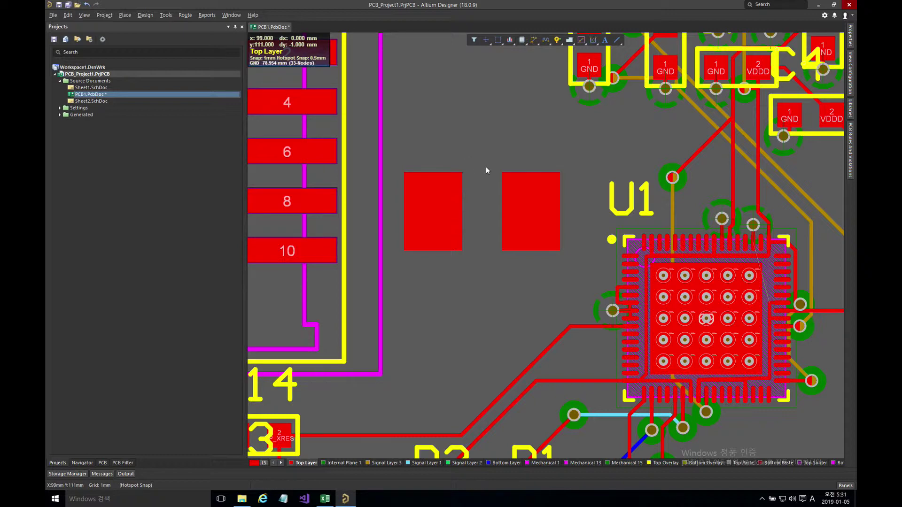
Step: Place a 5 by 4 mm polygon pour cutout overlapping both the solid region and the polygon pour
{"action": "scroll", "coordinate": [486, 206], "scroll_direction": "down", "scroll_amount": 3}
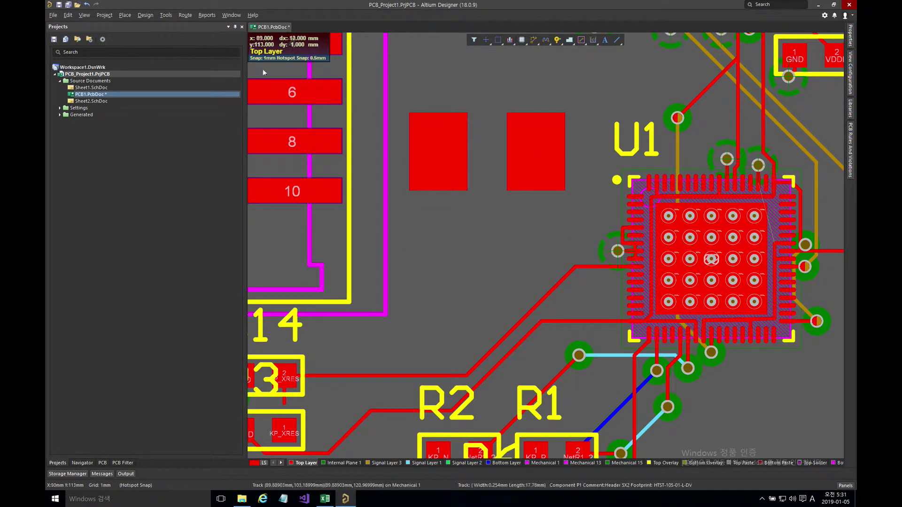
{"action": "left_click", "coordinate": [126, 16]}
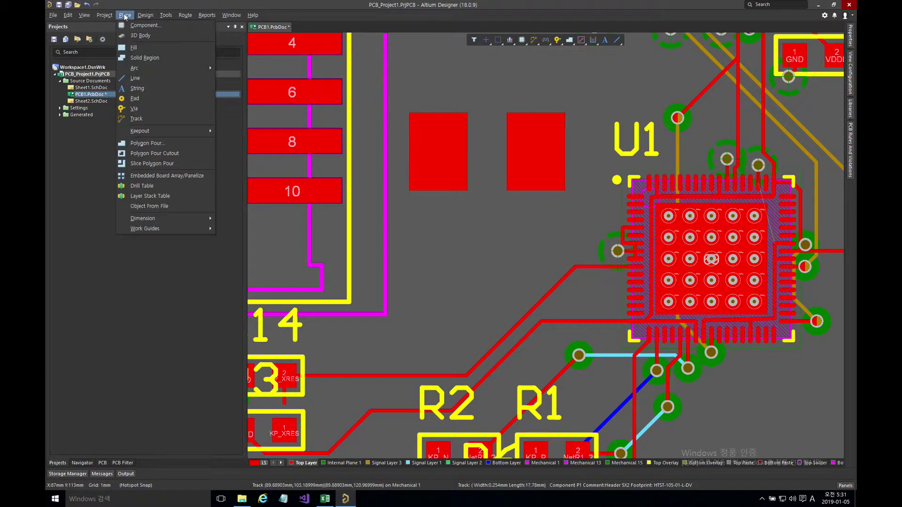
{"action": "left_click", "coordinate": [165, 154]}
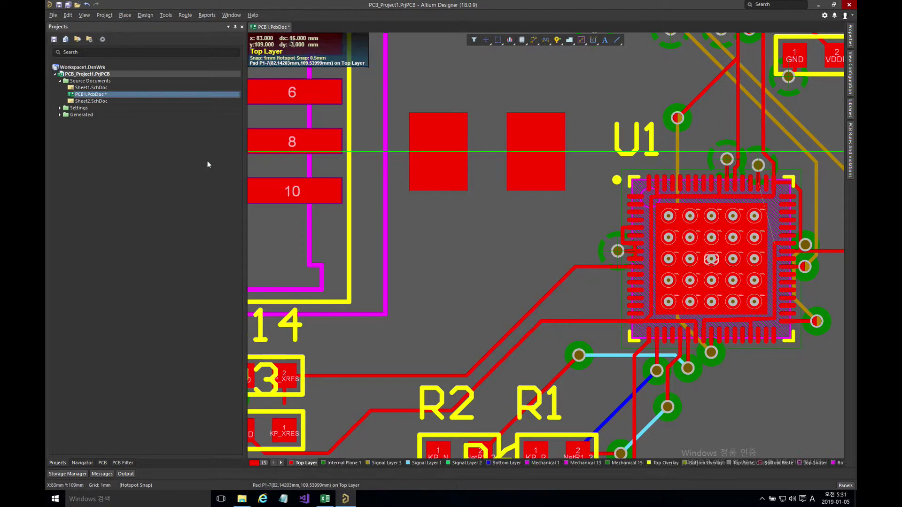
{"action": "left_click", "coordinate": [447, 93]}
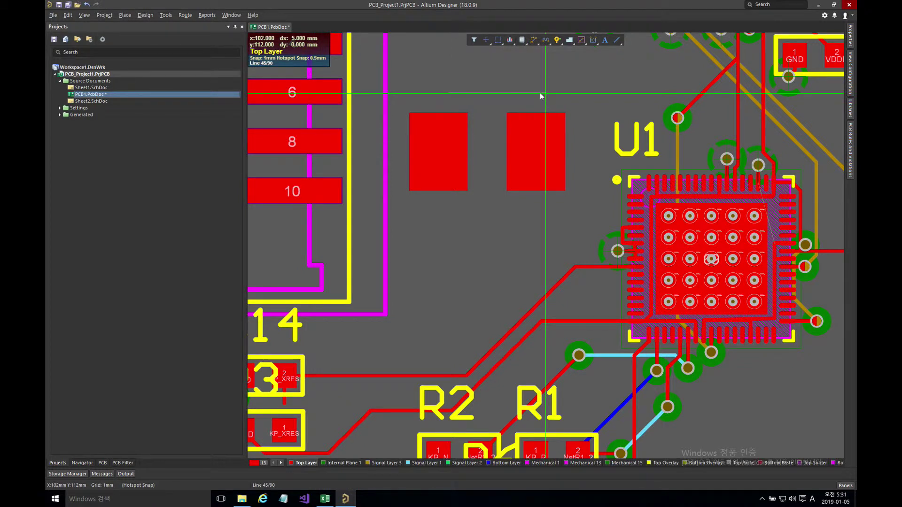
{"action": "left_click", "coordinate": [545, 171]}
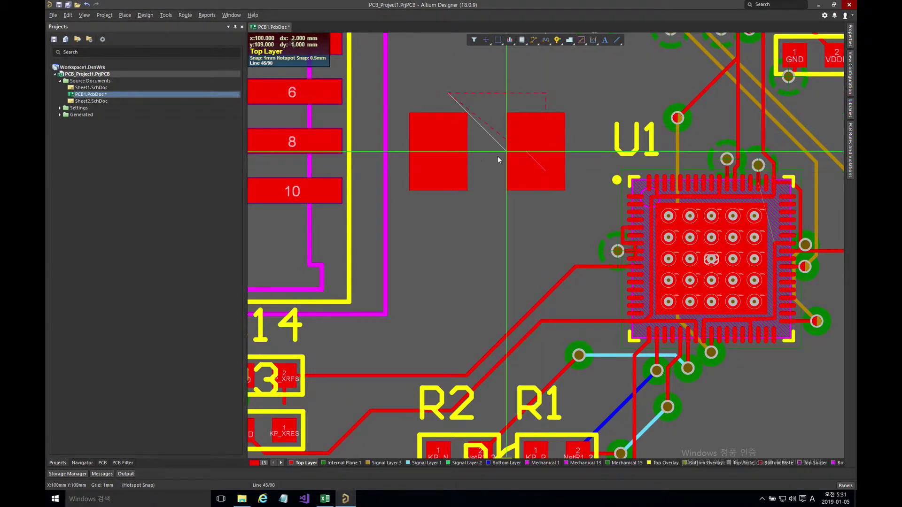
{"action": "left_click", "coordinate": [447, 167]}
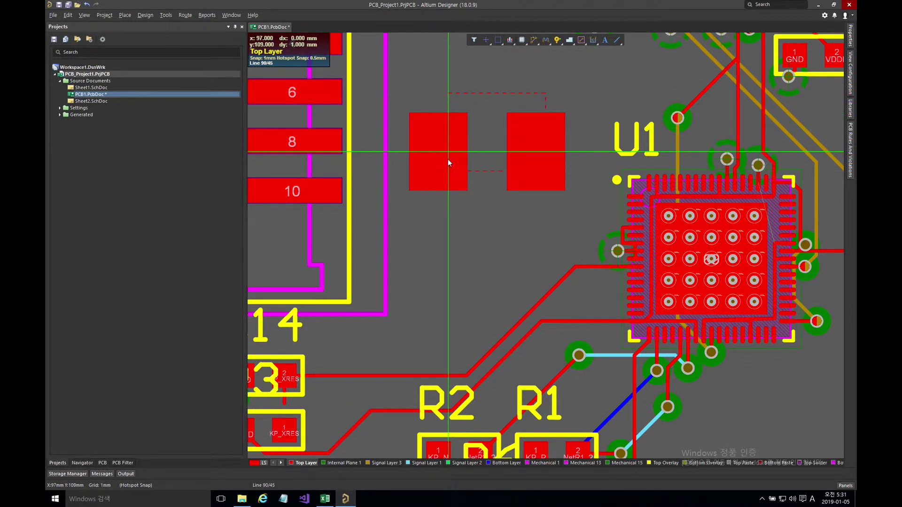
{"action": "right_click", "coordinate": [447, 160]}
{"action": "right_click", "coordinate": [487, 192]}
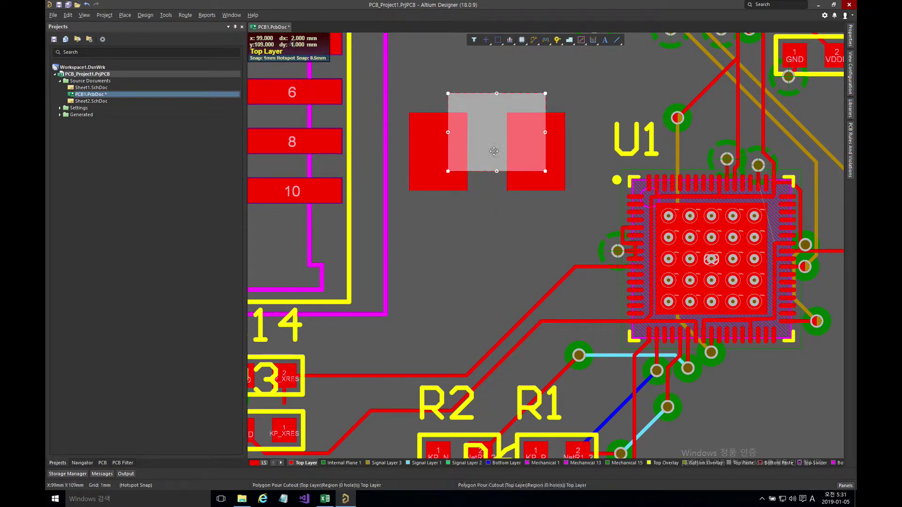
{"action": "left_click", "coordinate": [496, 150]}
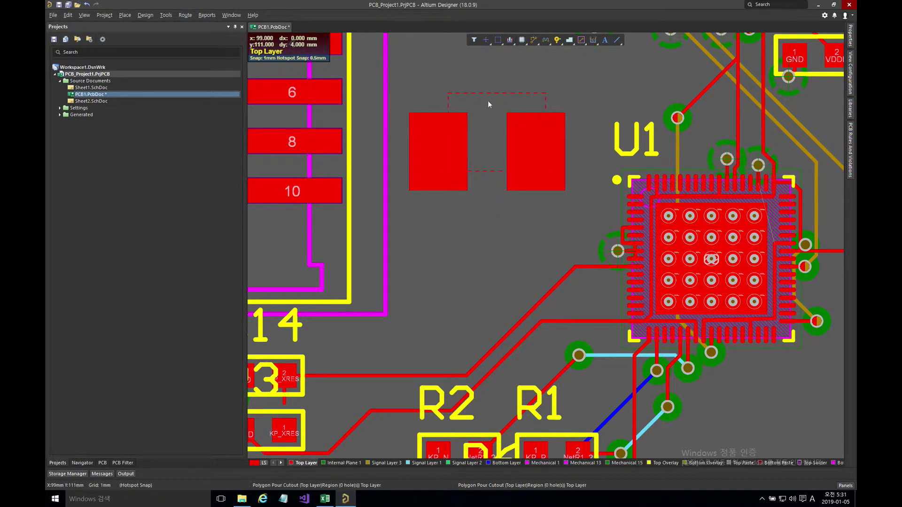
{"action": "left_click", "coordinate": [462, 184]}
{"action": "right_click", "coordinate": [454, 185]}
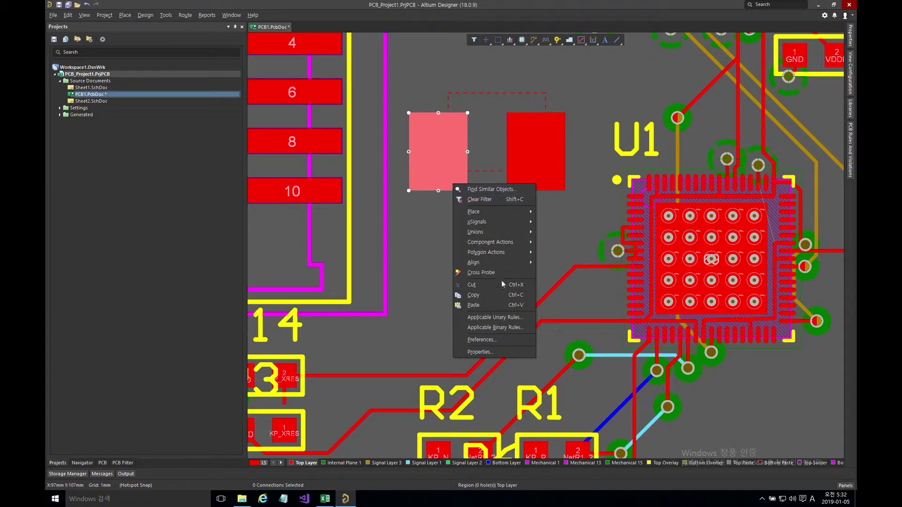
{"action": "left_click", "coordinate": [419, 235]}
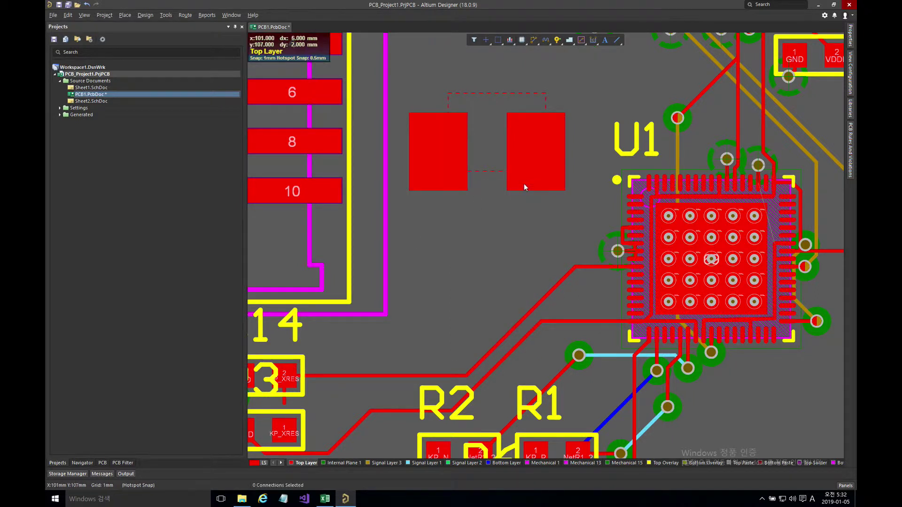
Step: Repour the polygon pour overlapped by the cutout
{"action": "left_click", "coordinate": [525, 187]}
{"action": "right_click", "coordinate": [524, 186]}
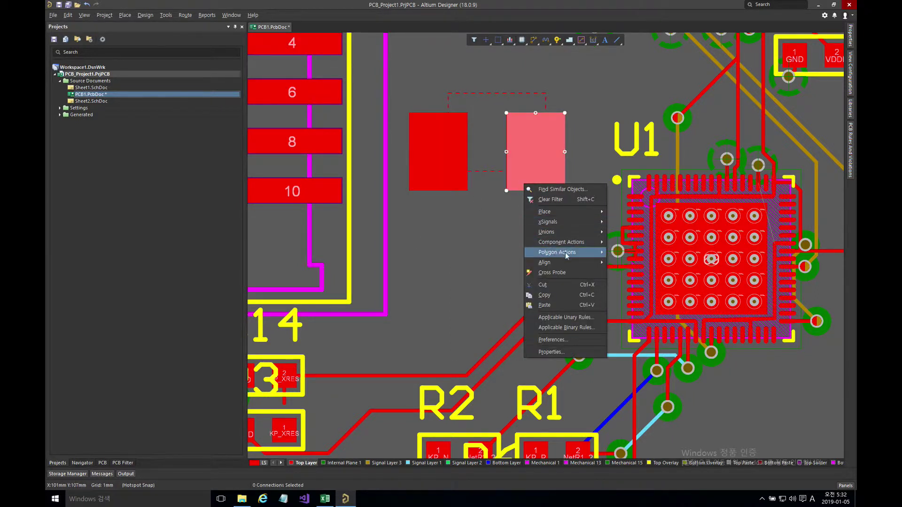
{"action": "mouse_move", "coordinate": [568, 254]}
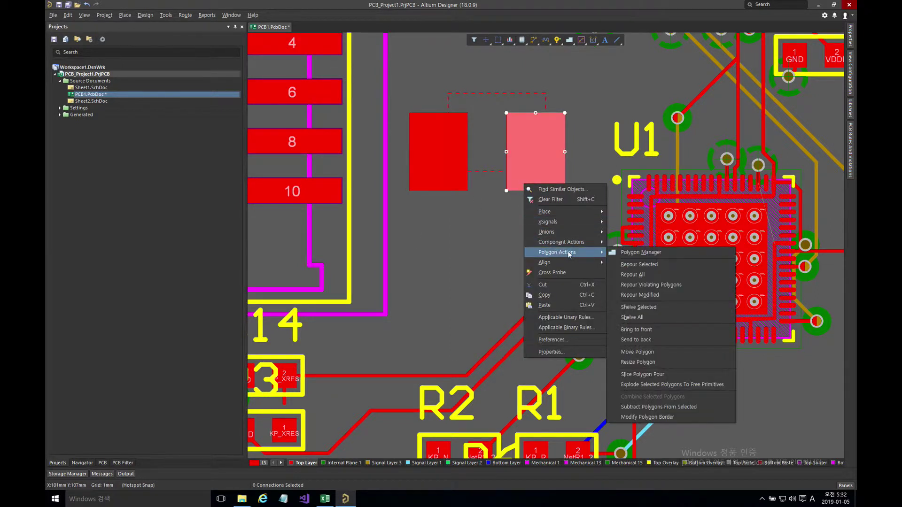
{"action": "left_click", "coordinate": [633, 265]}
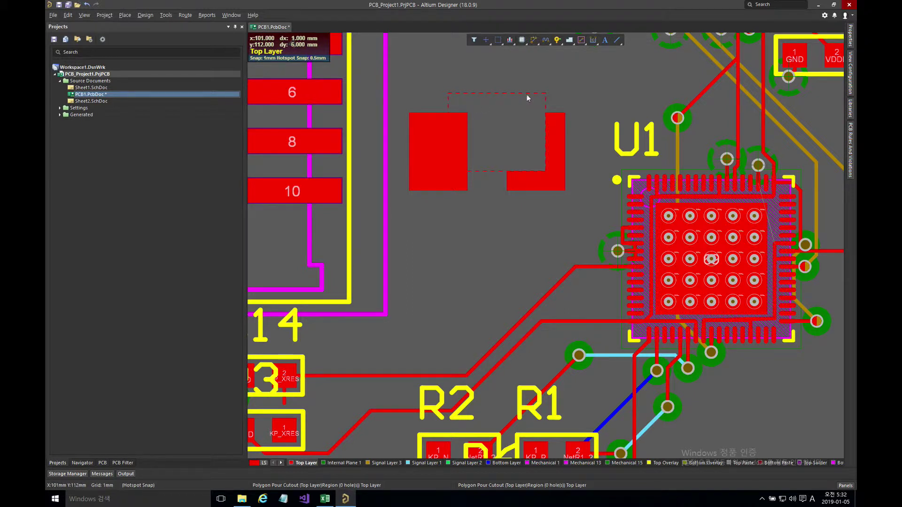
{"action": "left_click", "coordinate": [529, 180]}
{"action": "left_click", "coordinate": [447, 186]}
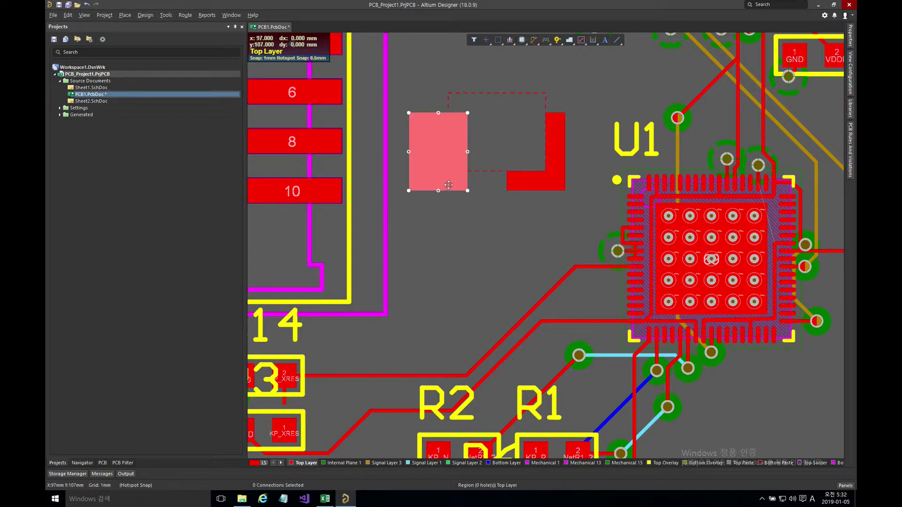
{"action": "left_click", "coordinate": [493, 190]}
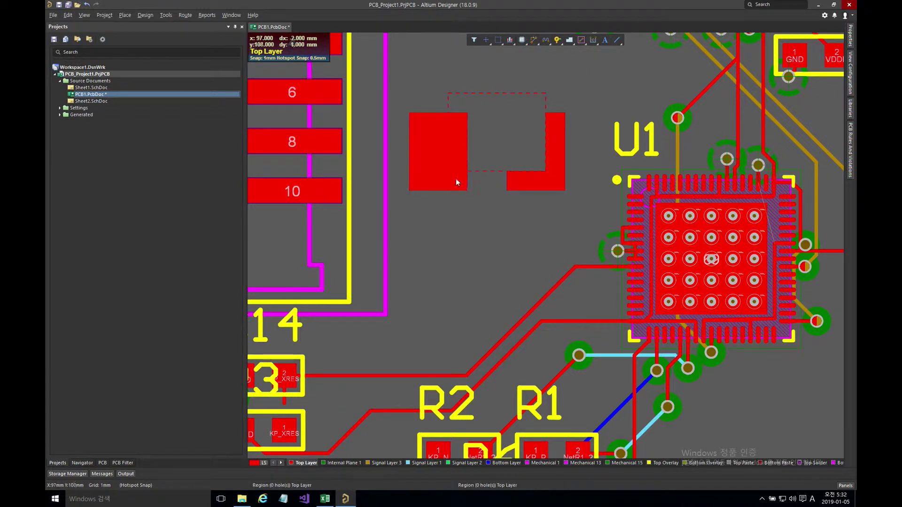
Step: Move the solid region onto the routed traces just above R2 and choose KP_XRES as its net
{"action": "left_click", "coordinate": [456, 181]}
{"action": "left_click_drag", "start_coordinate": [454, 180], "coordinate": [461, 403]}
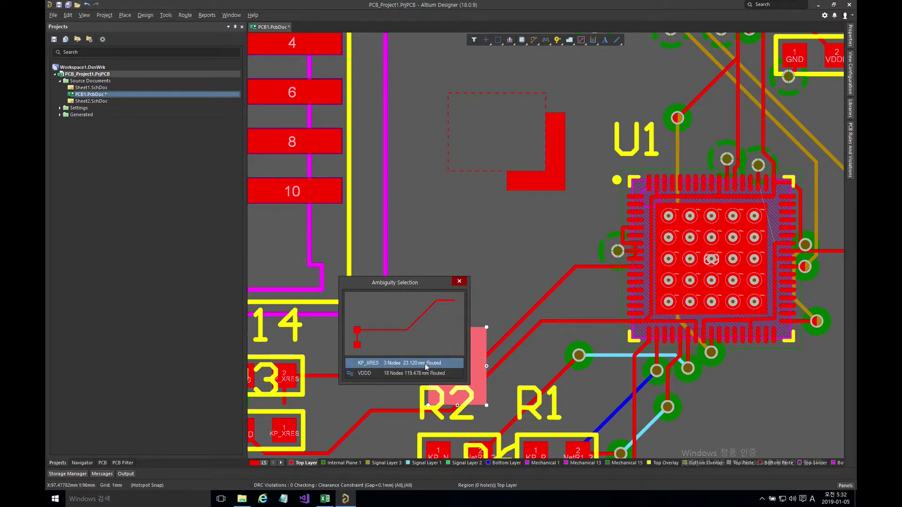
{"action": "left_click", "coordinate": [425, 363]}
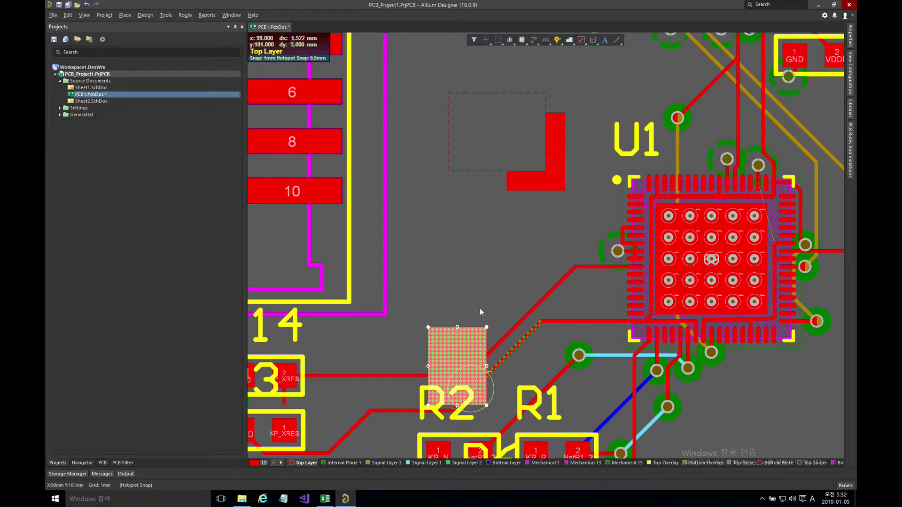
{"action": "left_click", "coordinate": [510, 279]}
Step: Move the polygon pour onto the diagonal traces between U1 and R2 and repour it
{"action": "left_click", "coordinate": [541, 180]}
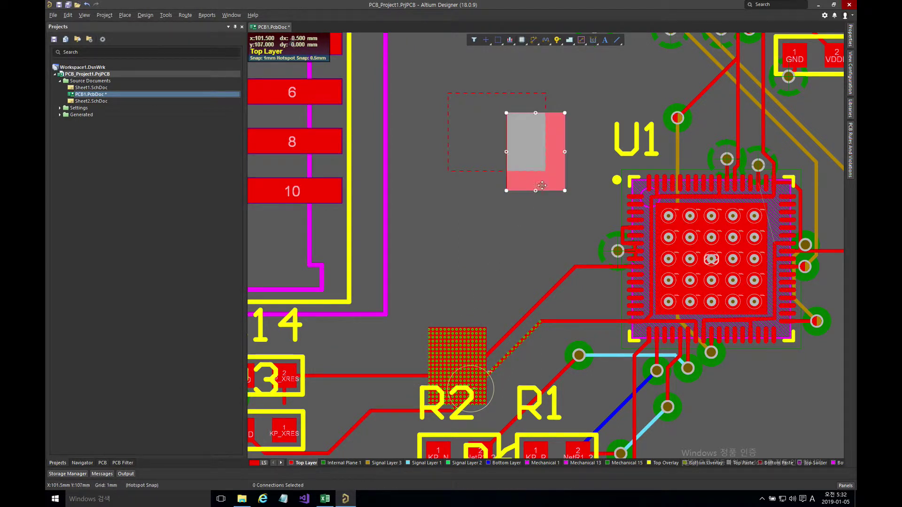
{"action": "mouse_move", "coordinate": [541, 181]}
{"action": "left_mouse_down"}
{"action": "mouse_move", "coordinate": [533, 378]}
{"action": "mouse_move", "coordinate": [531, 294]}
{"action": "left_mouse_up"}
{"action": "right_click", "coordinate": [530, 294]}
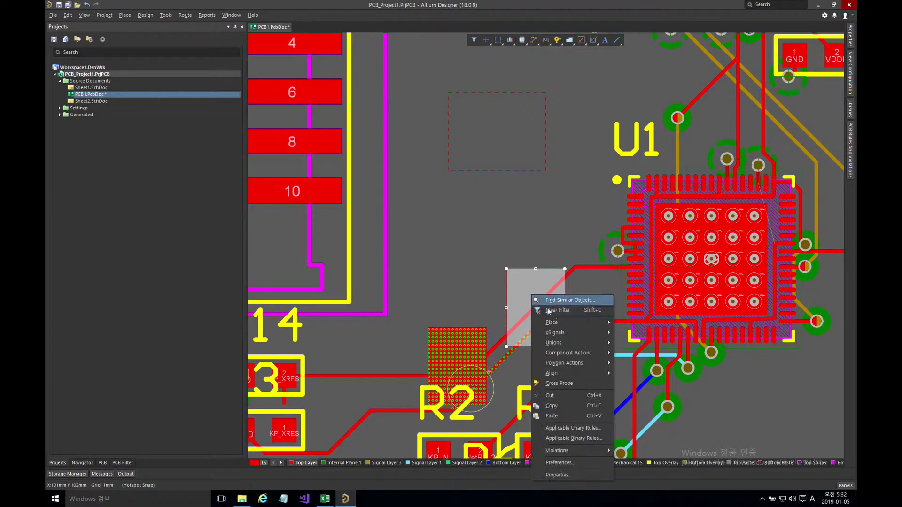
{"action": "mouse_move", "coordinate": [578, 364]}
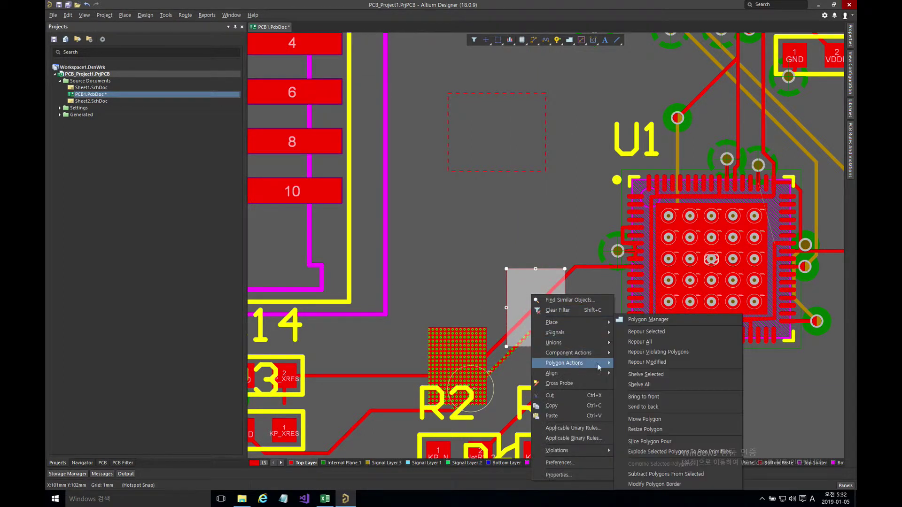
{"action": "left_click", "coordinate": [658, 332]}
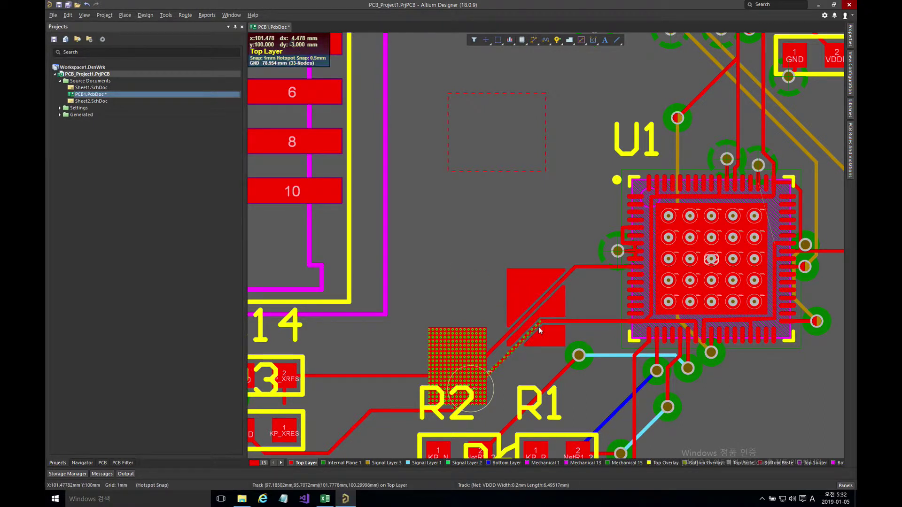
{"action": "left_click", "coordinate": [524, 290]}
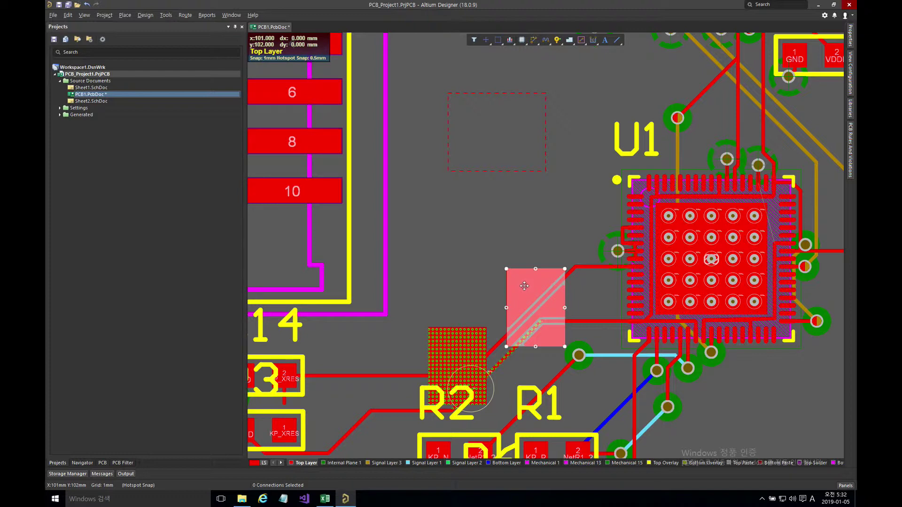
Step: Move the polygon pour and the solid region off the traces into the empty area between the connector and U1
{"action": "mouse_move", "coordinate": [523, 287]}
{"action": "left_mouse_down"}
{"action": "mouse_move", "coordinate": [529, 193]}
{"action": "mouse_move", "coordinate": [529, 211]}
{"action": "left_mouse_up"}
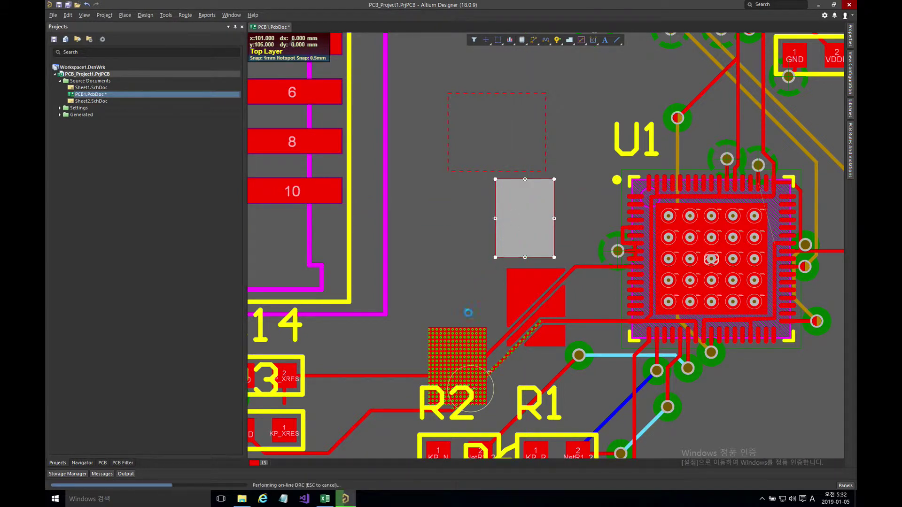
{"action": "left_click", "coordinate": [457, 333]}
{"action": "left_click_drag", "start_coordinate": [458, 333], "coordinate": [448, 197]}
{"action": "left_click", "coordinate": [529, 201]}
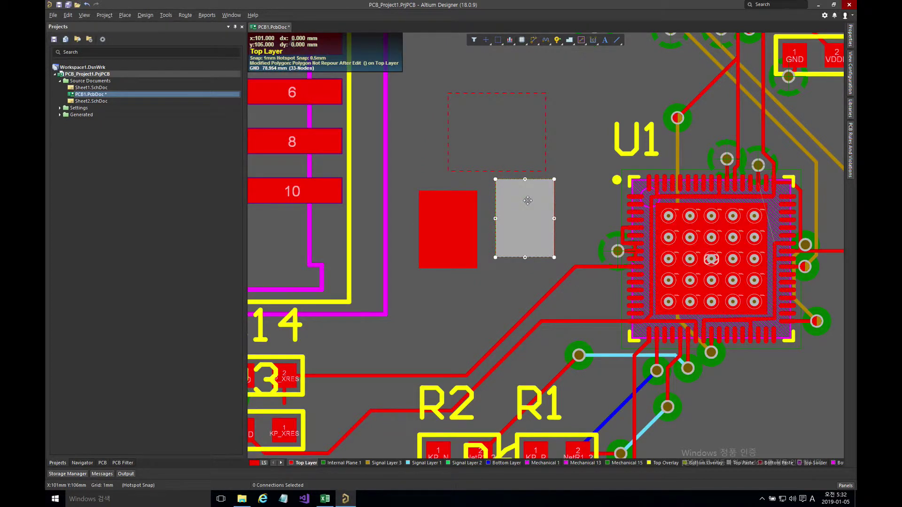
{"action": "key", "text": "z"}
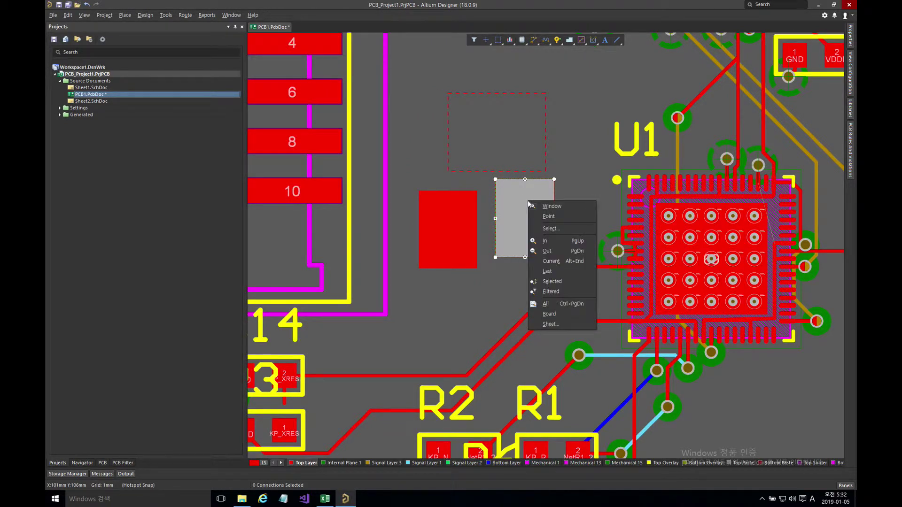
{"action": "key", "text": "b"}
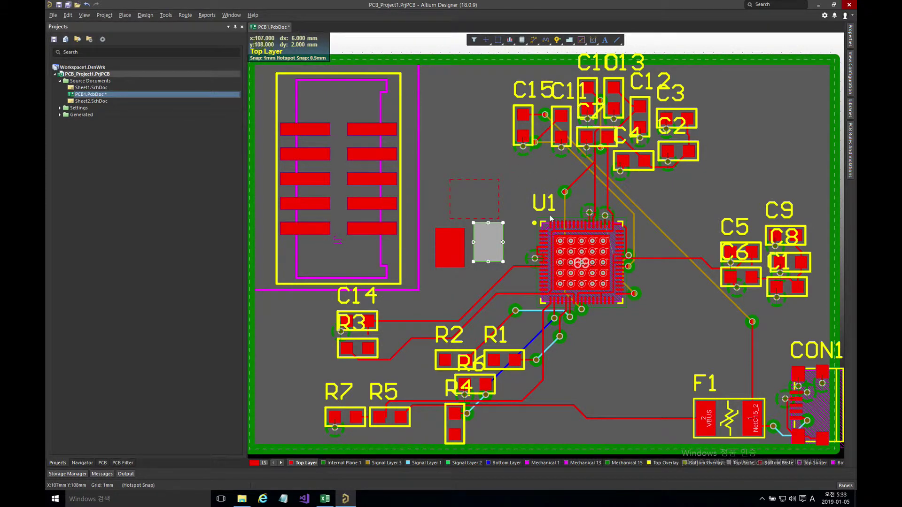
Step: Try to move the solid region onto C14's KP_XRES pad and trace and lower its upper edge
{"action": "left_click", "coordinate": [451, 245]}
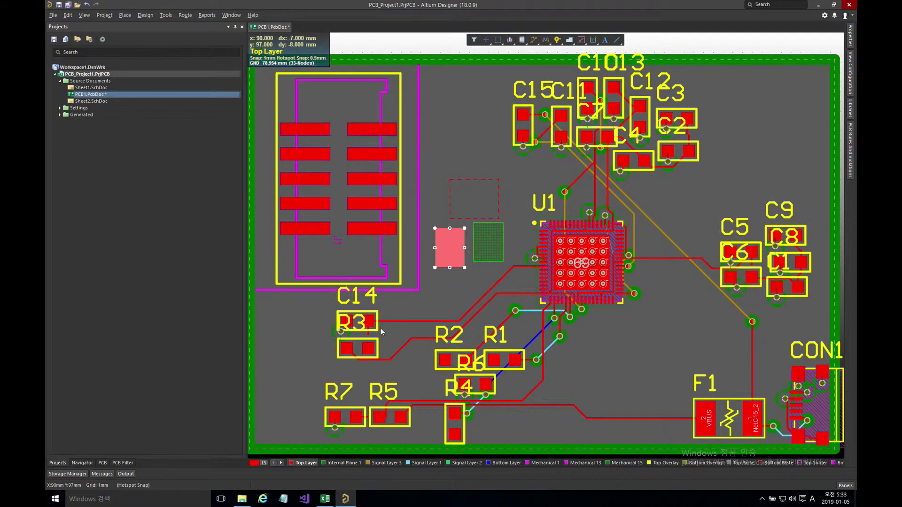
{"action": "scroll", "coordinate": [381, 328], "scroll_direction": "up", "scroll_amount": 3, "text": "ctrl"}
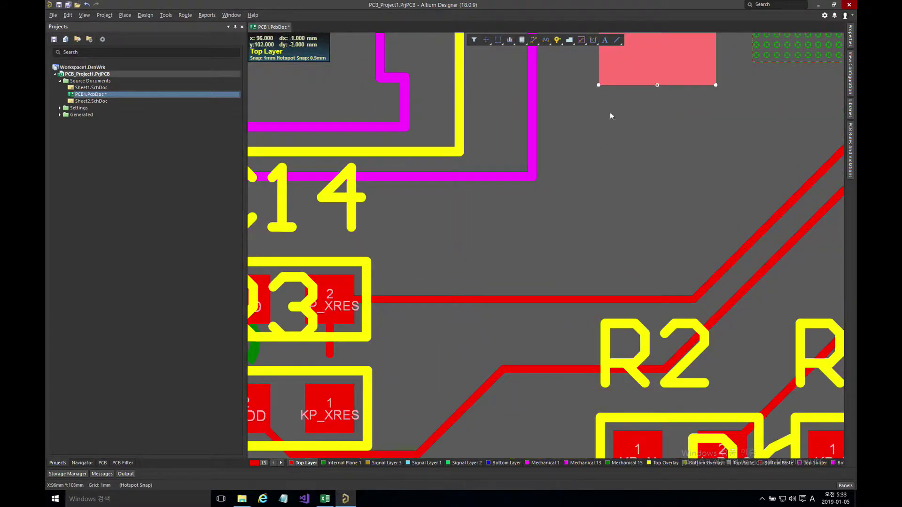
{"action": "left_click_drag", "start_coordinate": [610, 112], "coordinate": [352, 338]}
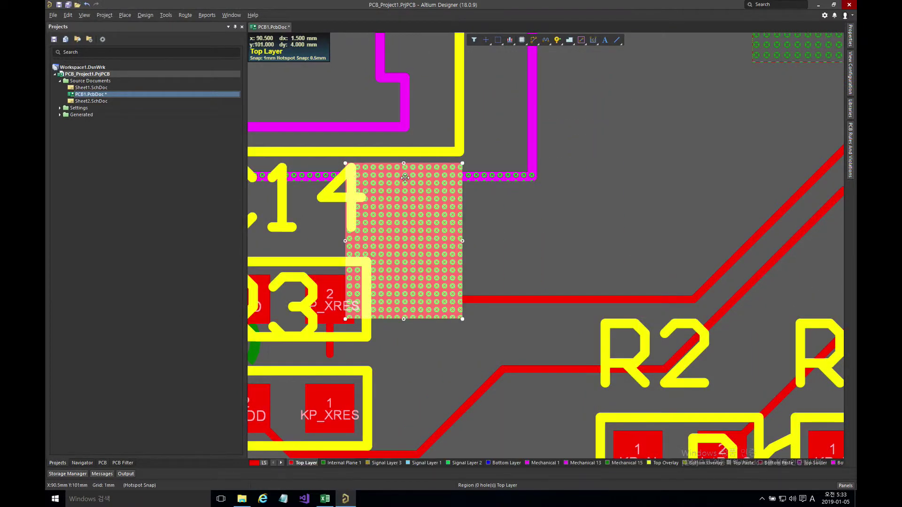
{"action": "left_click_drag", "start_coordinate": [405, 164], "coordinate": [405, 280]}
{"action": "left_click", "coordinate": [466, 246]}
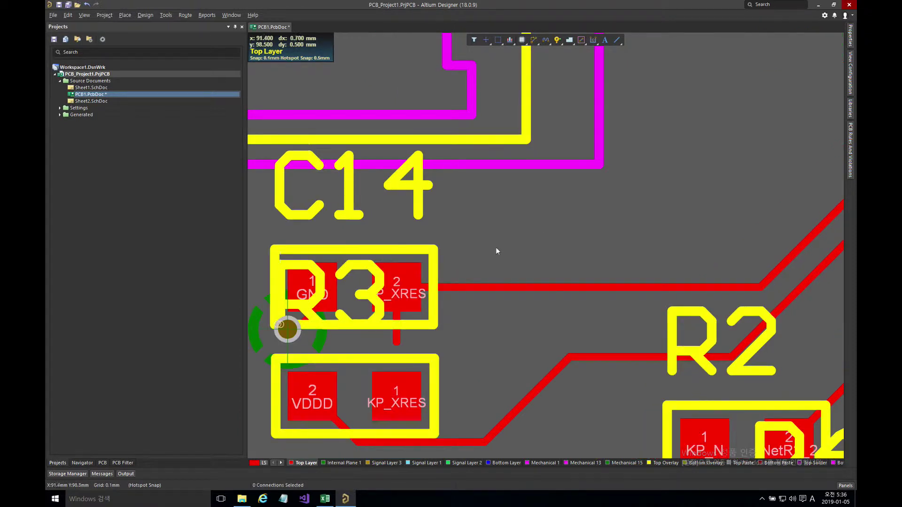
Step: Place a four-corner solid region about 9.5 by 1.2 mm from C14's KP_XRES pad along its trace to the diagonal segment
{"action": "scroll", "coordinate": [526, 250], "scroll_direction": "down", "scroll_amount": 1}
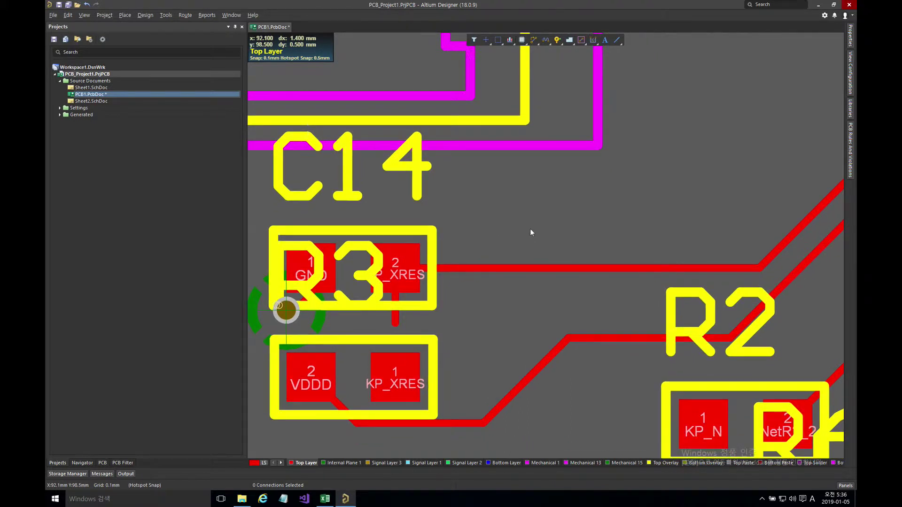
{"action": "key", "text": "p"}
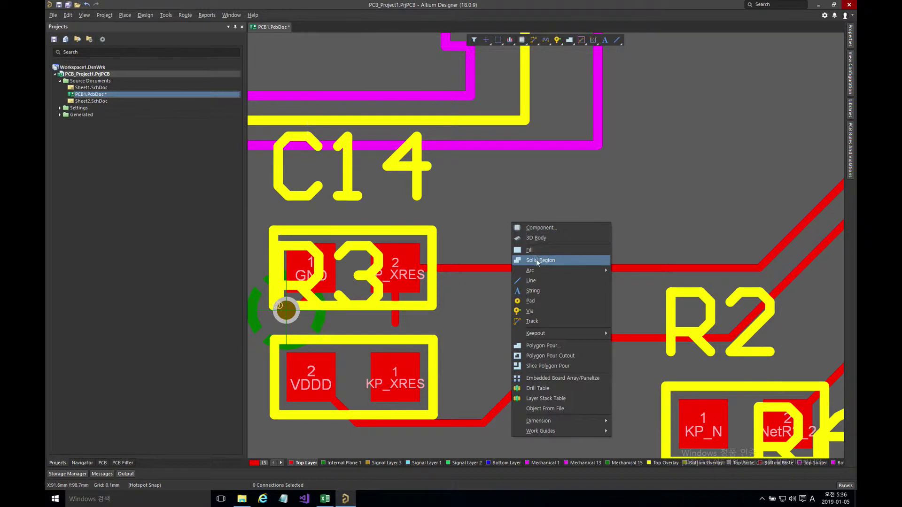
{"action": "key", "text": "t"}
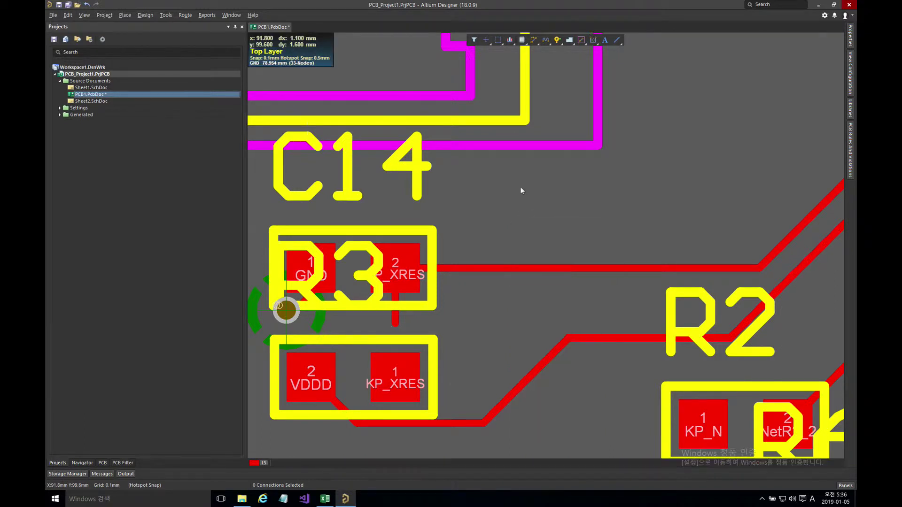
{"action": "left_click", "coordinate": [410, 245]}
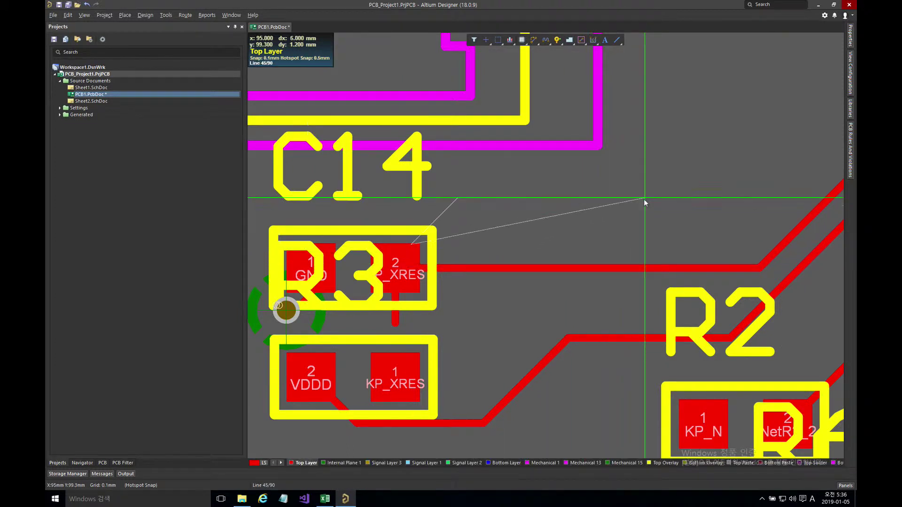
{"action": "key", "text": "space"}
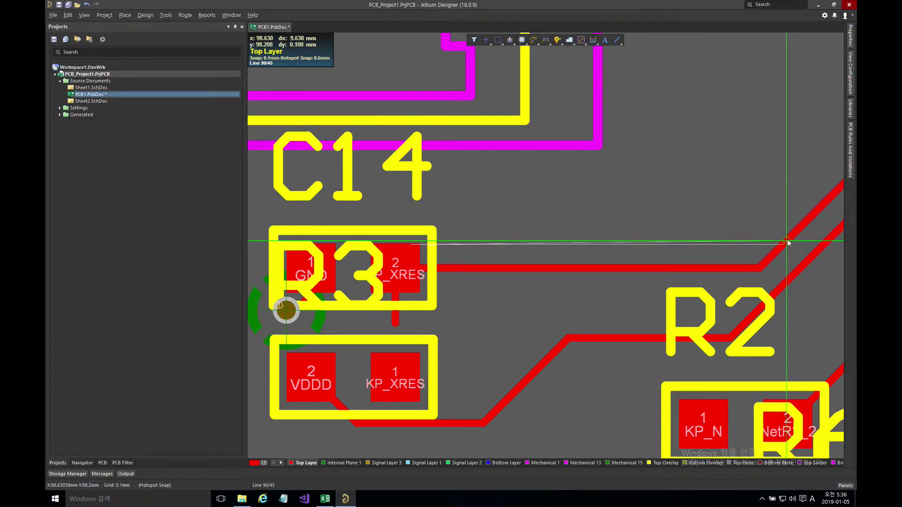
{"action": "left_click", "coordinate": [711, 294]}
{"action": "key", "text": "space"}
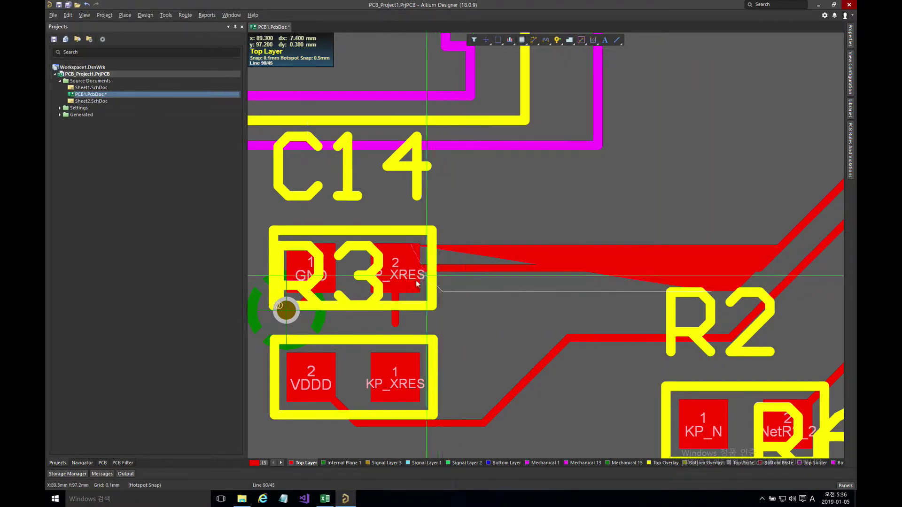
{"action": "left_click", "coordinate": [413, 295]}
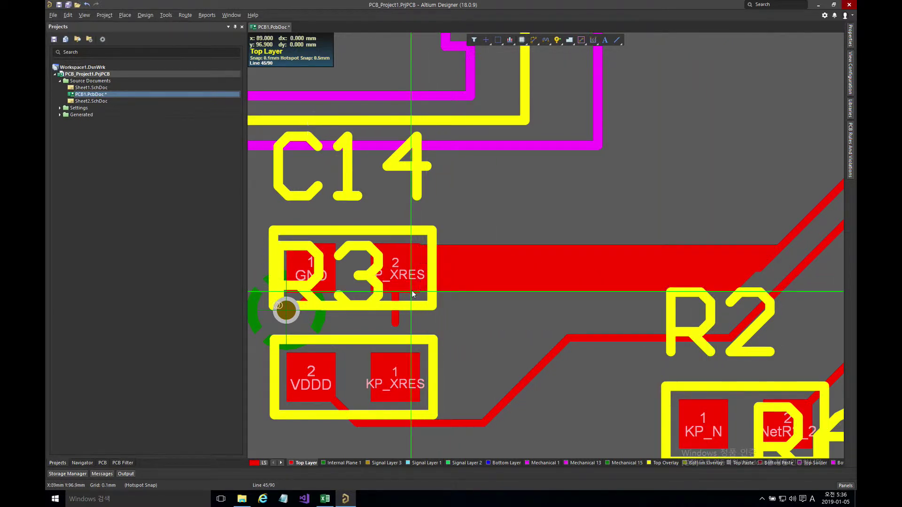
{"action": "right_click", "coordinate": [412, 292]}
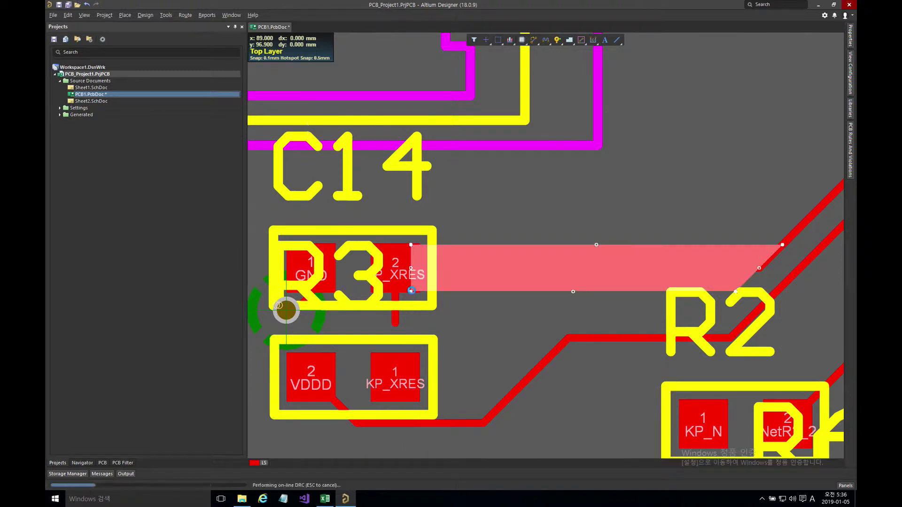
{"action": "right_click", "coordinate": [483, 214]}
{"action": "left_click", "coordinate": [506, 213]}
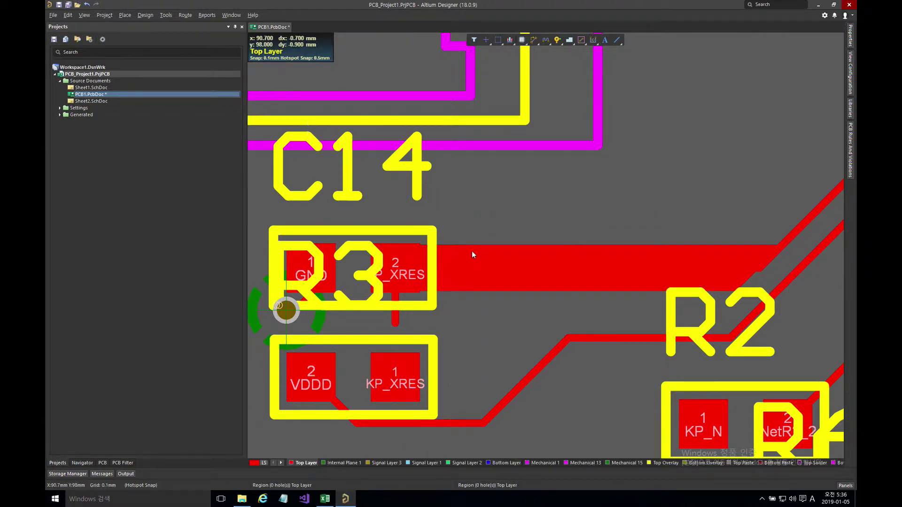
Step: Open the properties of the solid region beside C14 to check its assigned net
{"action": "left_click", "coordinate": [491, 252]}
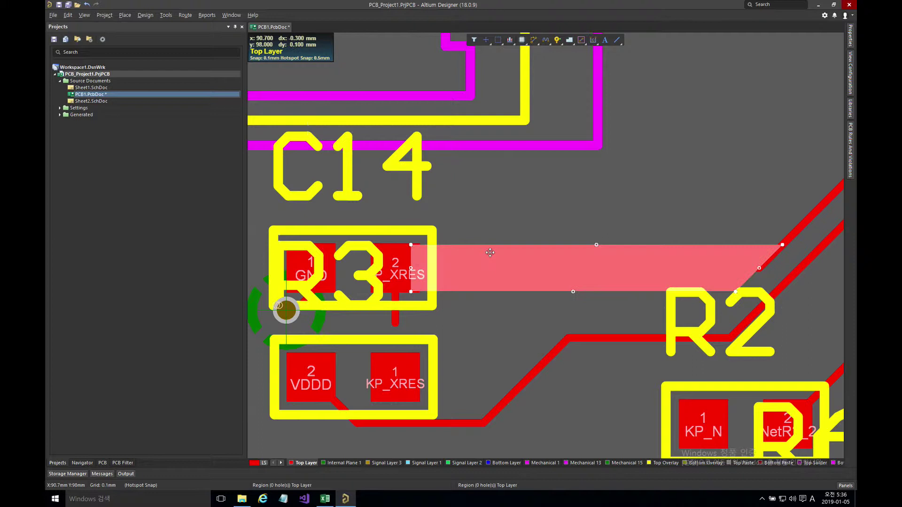
{"action": "left_click", "coordinate": [500, 228]}
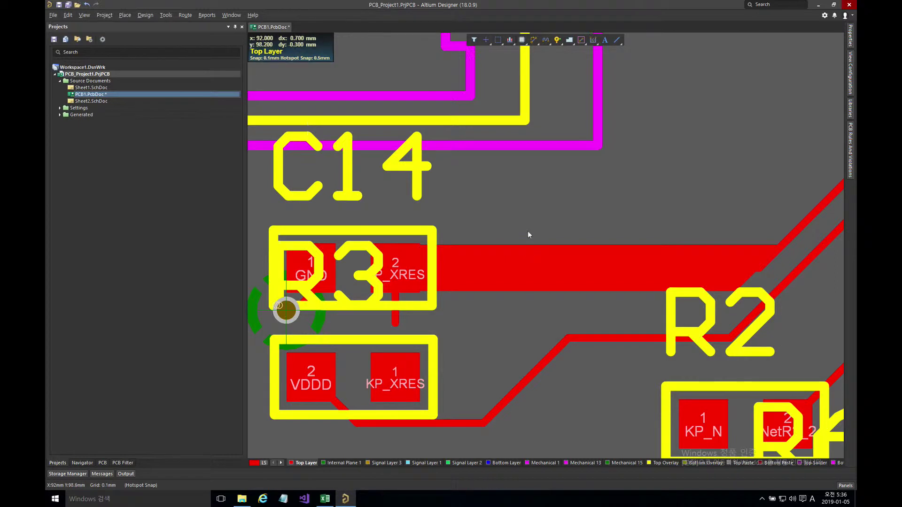
{"action": "right_click_drag", "start_coordinate": [519, 225], "coordinate": [476, 207]}
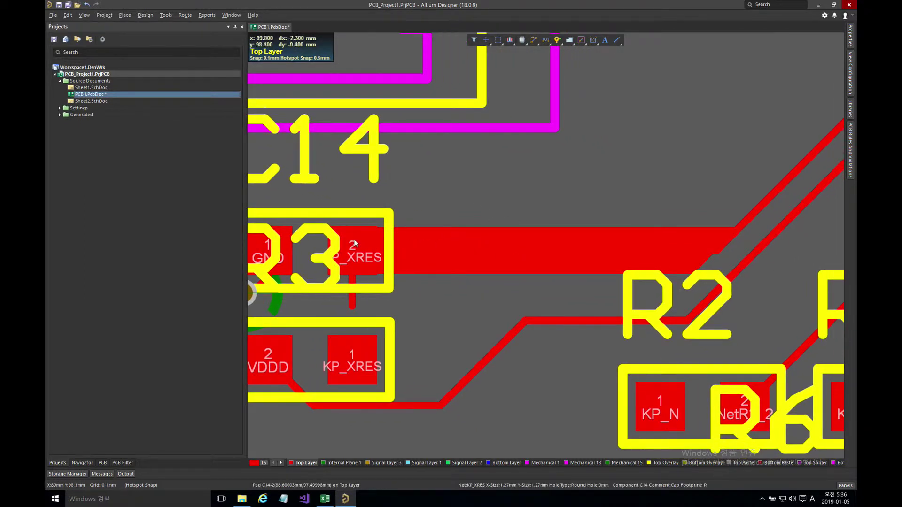
{"action": "left_click", "coordinate": [436, 241]}
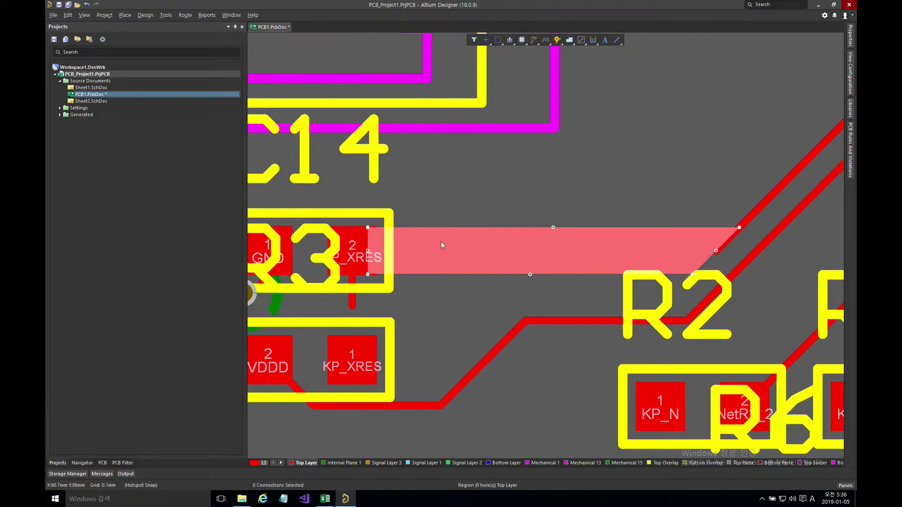
{"action": "double_click", "coordinate": [440, 241]}
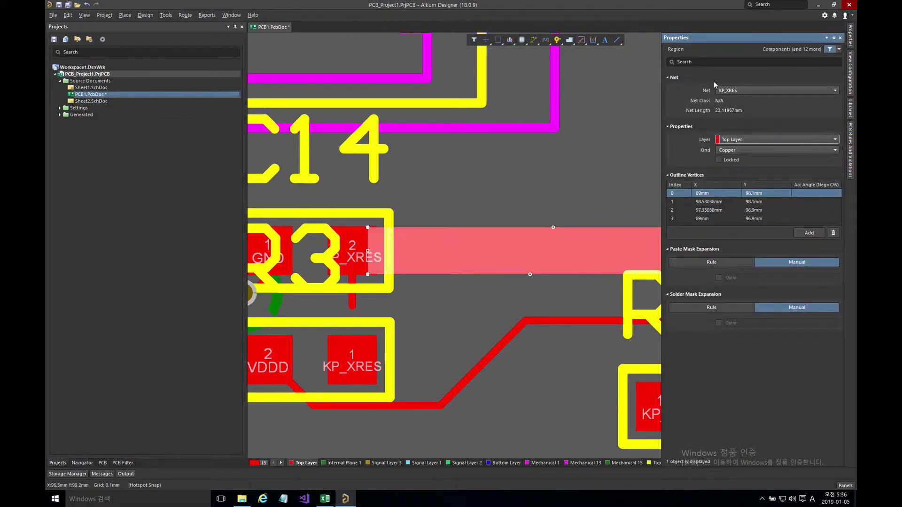
{"action": "left_click", "coordinate": [606, 173]}
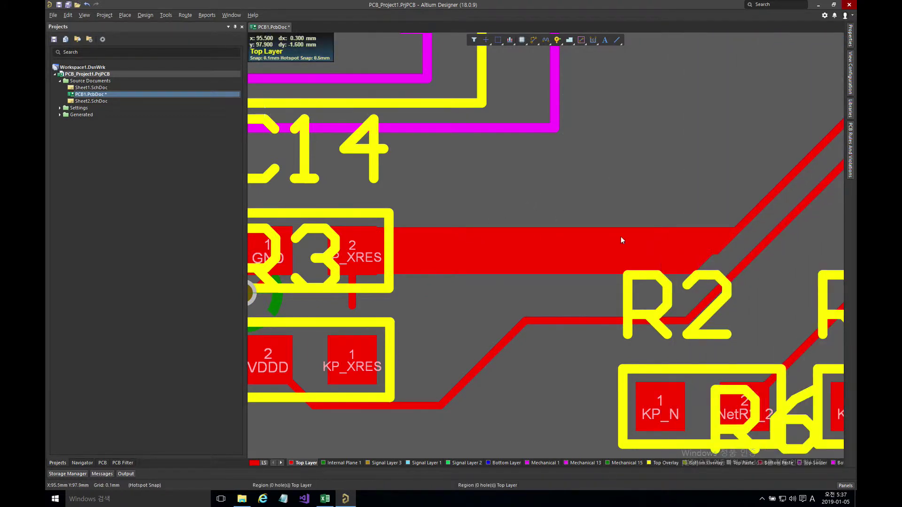
{"action": "left_click", "coordinate": [582, 231]}
{"action": "left_click", "coordinate": [588, 203]}
{"action": "left_click", "coordinate": [574, 238]}
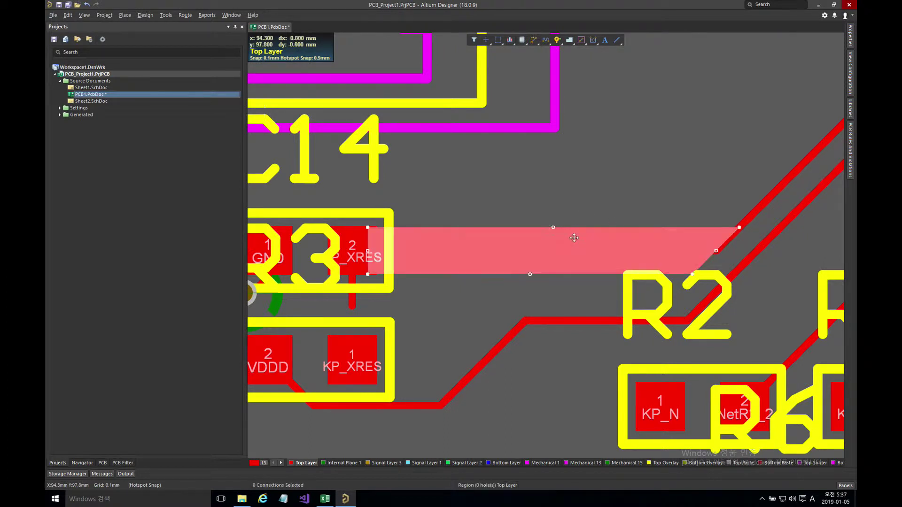
{"action": "left_click", "coordinate": [580, 205]}
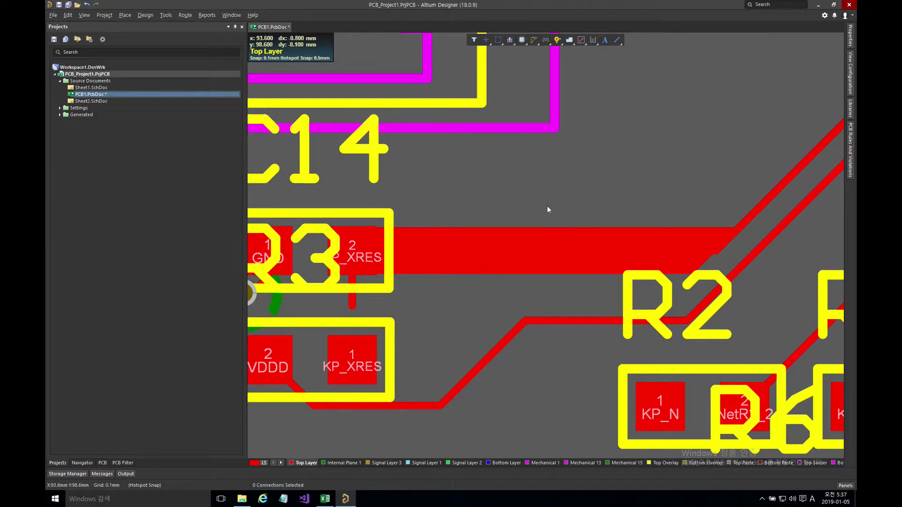
Step: Stretch the solid region's upper edge up to Y 99.5 mm and return it to Y 98.1 mm
{"action": "left_click", "coordinate": [448, 237]}
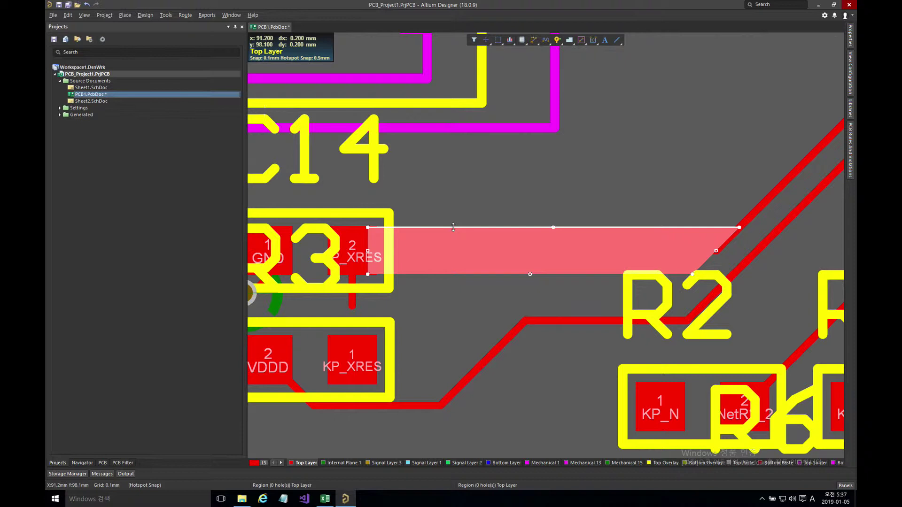
{"action": "left_click_drag", "start_coordinate": [453, 228], "coordinate": [471, 172]}
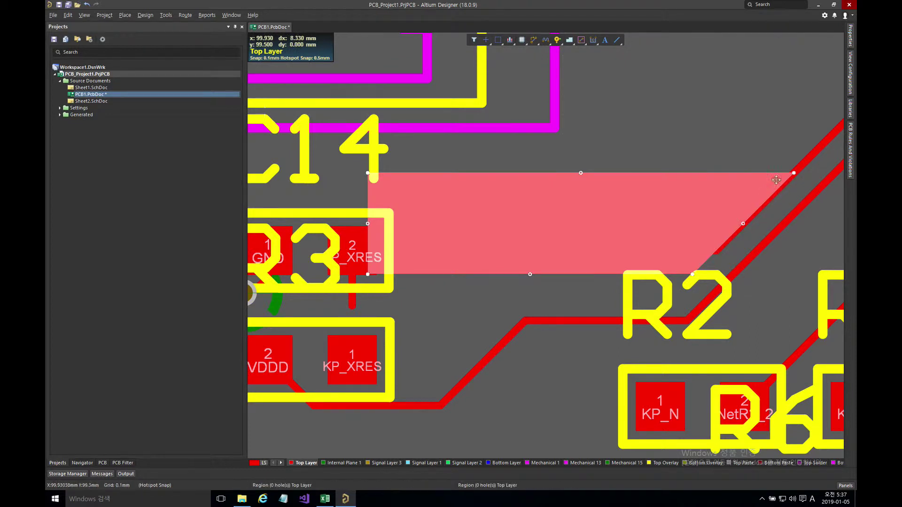
{"action": "left_click", "coordinate": [720, 173]}
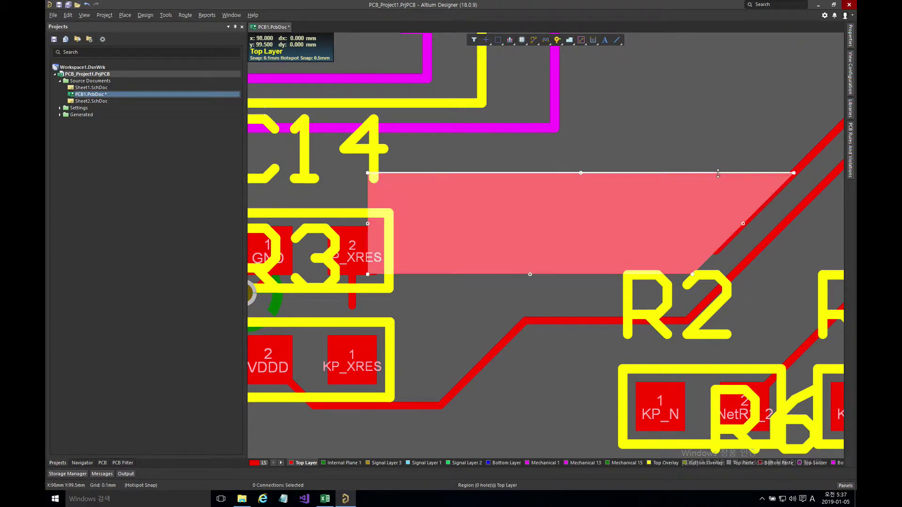
{"action": "left_click_drag", "start_coordinate": [718, 174], "coordinate": [700, 227]}
{"action": "left_click", "coordinate": [710, 173]}
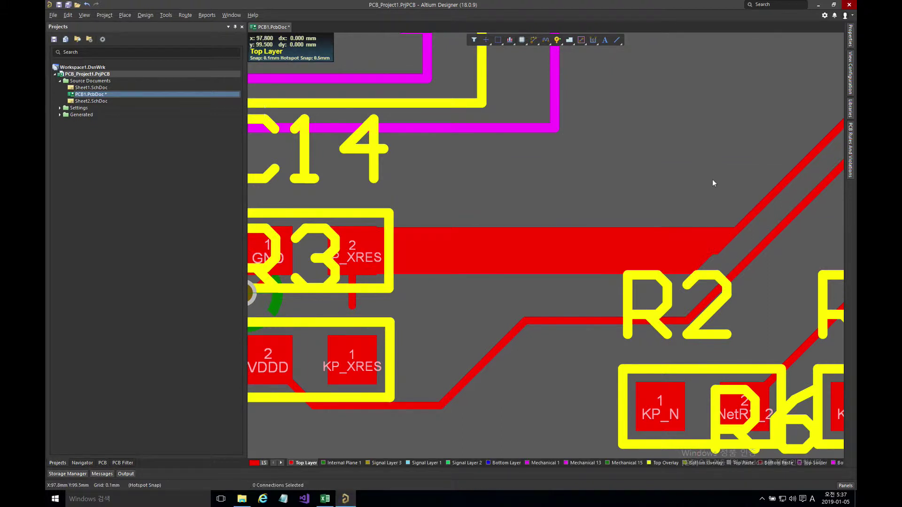
Step: Try moving the solid region's upper-right vertex down towards R2 and bring it back onto the diagonal trace
{"action": "left_click", "coordinate": [617, 232]}
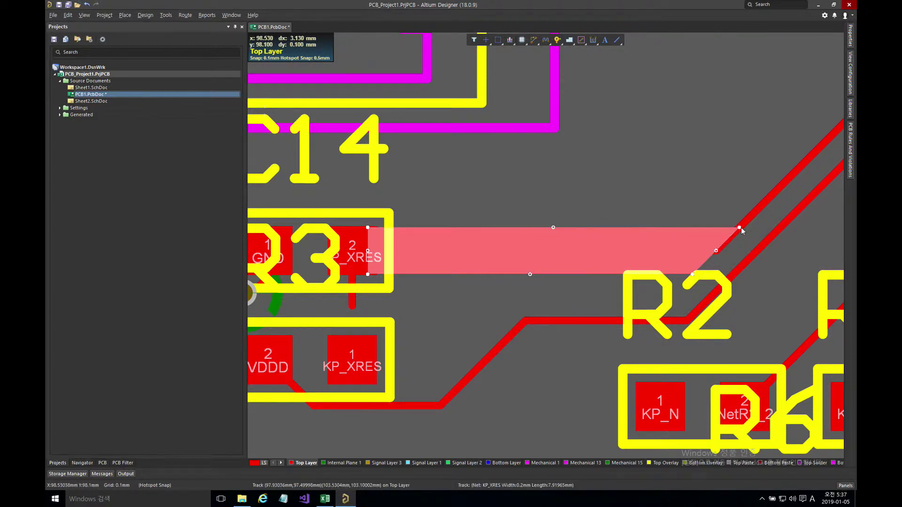
{"action": "mouse_move", "coordinate": [739, 228]}
{"action": "left_mouse_down"}
{"action": "mouse_move", "coordinate": [717, 250]}
{"action": "mouse_move", "coordinate": [691, 212]}
{"action": "mouse_move", "coordinate": [598, 155]}
{"action": "mouse_move", "coordinate": [727, 146]}
{"action": "mouse_move", "coordinate": [762, 155]}
{"action": "mouse_move", "coordinate": [640, 145]}
{"action": "mouse_move", "coordinate": [795, 179]}
{"action": "mouse_move", "coordinate": [761, 210]}
{"action": "mouse_move", "coordinate": [653, 254]}
{"action": "mouse_move", "coordinate": [587, 375]}
{"action": "mouse_move", "coordinate": [600, 391]}
{"action": "mouse_move", "coordinate": [596, 372]}
{"action": "left_mouse_up"}
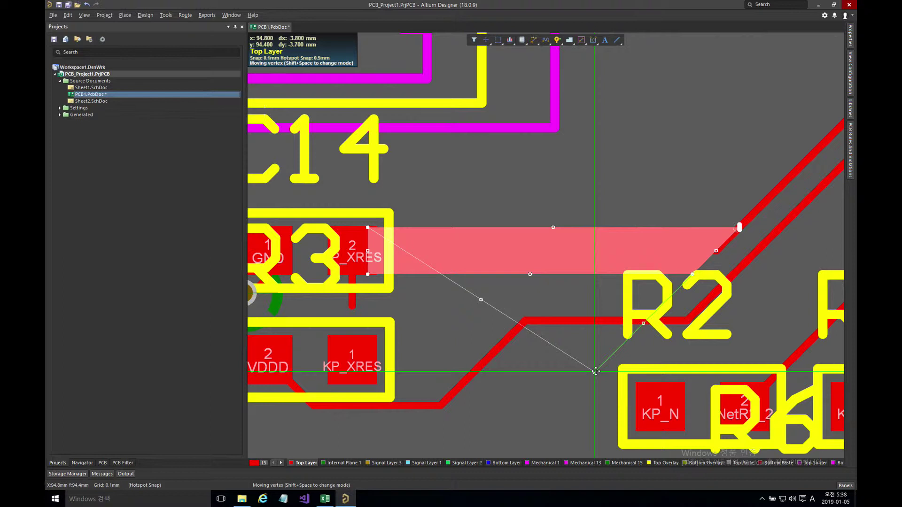
{"action": "left_click_drag", "start_coordinate": [595, 370], "coordinate": [596, 371]}
{"action": "mouse_move", "coordinate": [595, 371]}
{"action": "left_mouse_down"}
{"action": "mouse_move", "coordinate": [633, 202]}
{"action": "mouse_move", "coordinate": [709, 206]}
{"action": "mouse_move", "coordinate": [749, 220]}
{"action": "mouse_move", "coordinate": [741, 227]}
{"action": "left_mouse_up"}
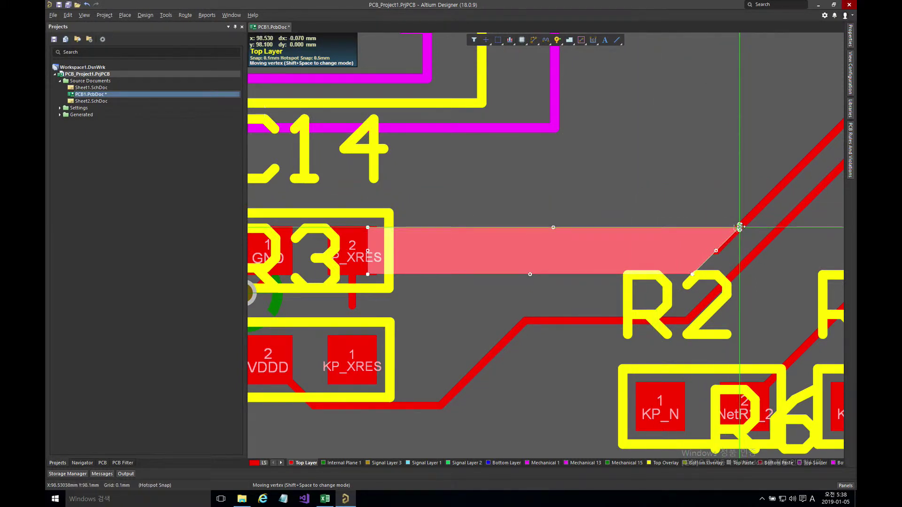
Step: Try out the vertex-moving modes by raising the region's upper-right vertex to X 98, Y 99.4 mm and returning it to the diagonal trace
{"action": "left_click_drag", "start_coordinate": [740, 227], "coordinate": [719, 177]}
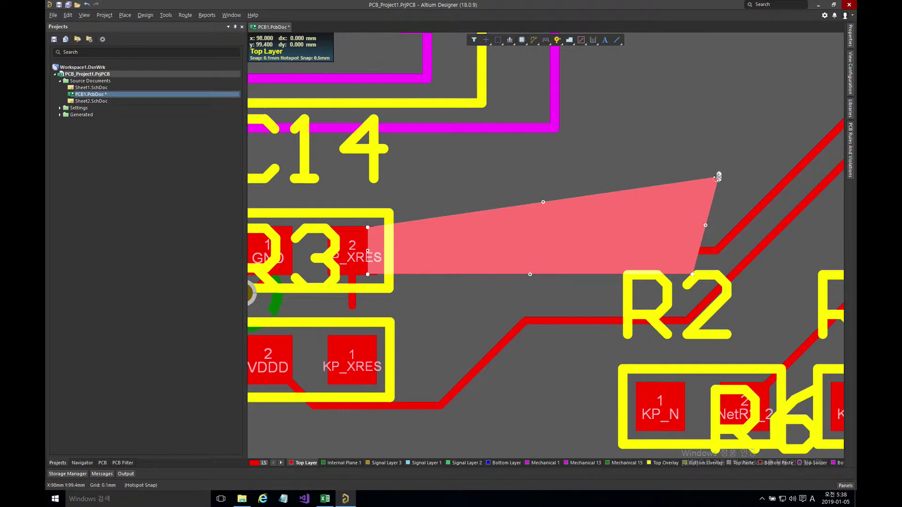
{"action": "left_click_drag", "start_coordinate": [719, 176], "coordinate": [734, 188]}
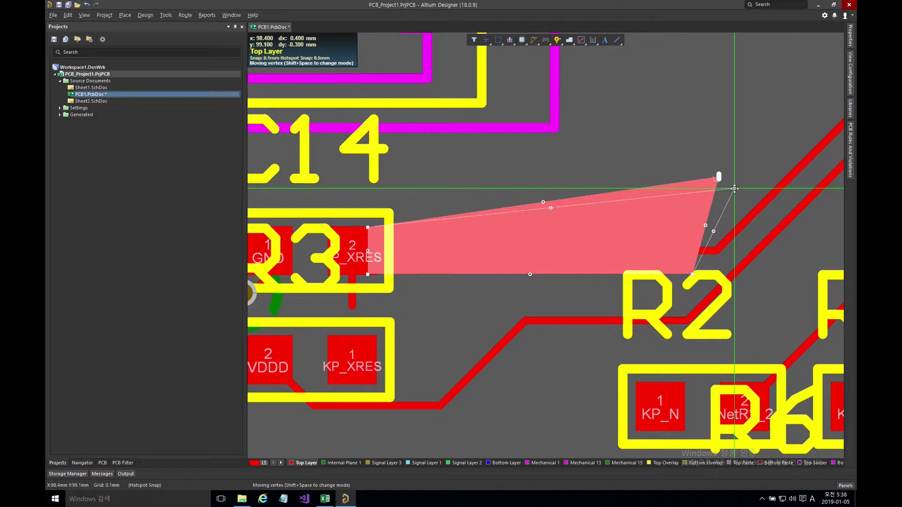
{"action": "key", "text": "shift+space"}
{"action": "mouse_move", "coordinate": [734, 189]}
{"action": "left_mouse_down"}
{"action": "mouse_move", "coordinate": [703, 196]}
{"action": "mouse_move", "coordinate": [669, 230]}
{"action": "mouse_move", "coordinate": [695, 196]}
{"action": "mouse_move", "coordinate": [687, 212]}
{"action": "mouse_move", "coordinate": [670, 214]}
{"action": "mouse_move", "coordinate": [695, 199]}
{"action": "mouse_move", "coordinate": [682, 213]}
{"action": "mouse_move", "coordinate": [704, 185]}
{"action": "mouse_move", "coordinate": [746, 205]}
{"action": "mouse_move", "coordinate": [737, 228]}
{"action": "left_mouse_up"}
{"action": "key", "text": "shift+space"}
{"action": "key", "text": "shift+space"}
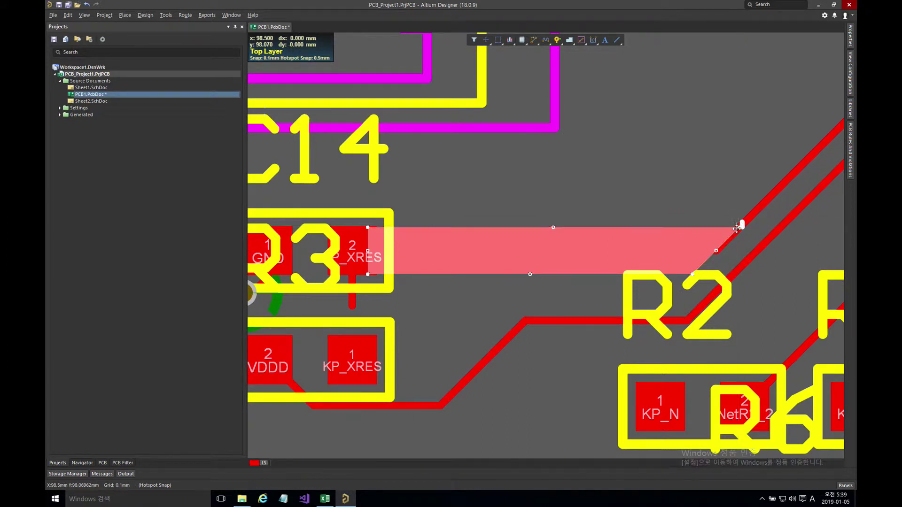
Step: Round the solid region's lower-right corner with the mitering-to-arc mode, pulling its vertex to X 97.2, Y 97.3 mm
{"action": "left_click", "coordinate": [686, 265]}
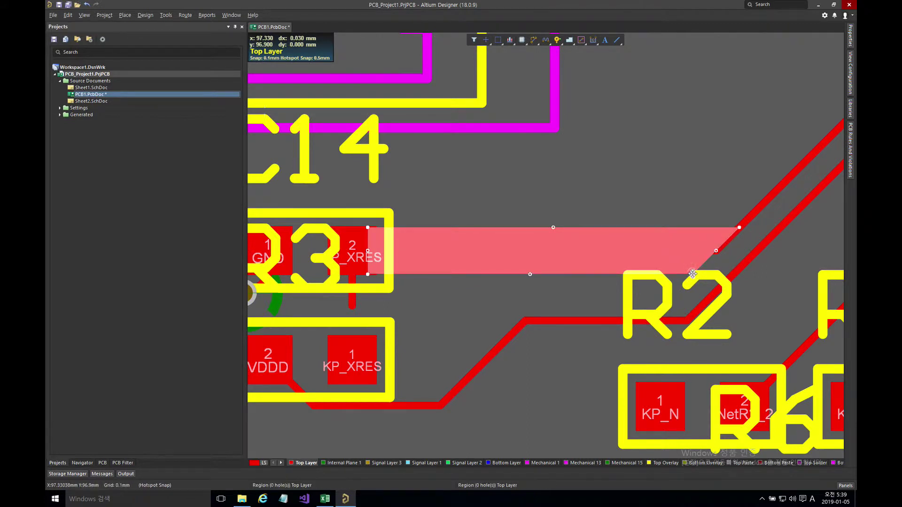
{"action": "mouse_move", "coordinate": [693, 275]}
{"action": "left_mouse_down"}
{"action": "mouse_move", "coordinate": [676, 263]}
{"action": "mouse_move", "coordinate": [689, 263]}
{"action": "left_mouse_up"}
{"action": "key", "text": "shift+space"}
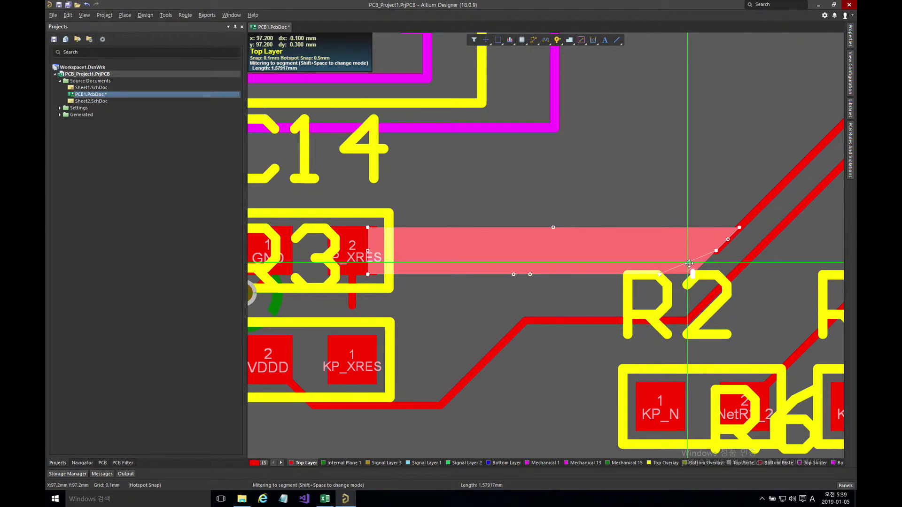
{"action": "key", "text": "shift+space"}
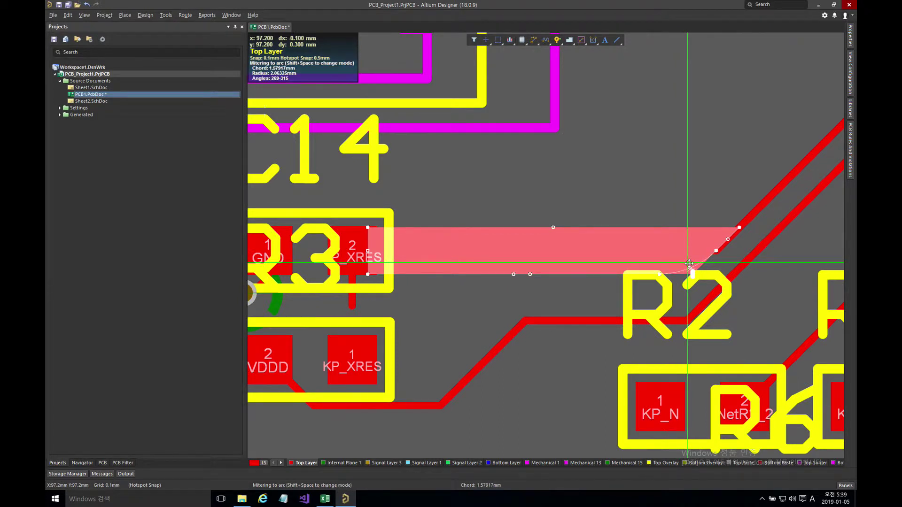
{"action": "left_click_drag", "start_coordinate": [689, 263], "coordinate": [689, 260]}
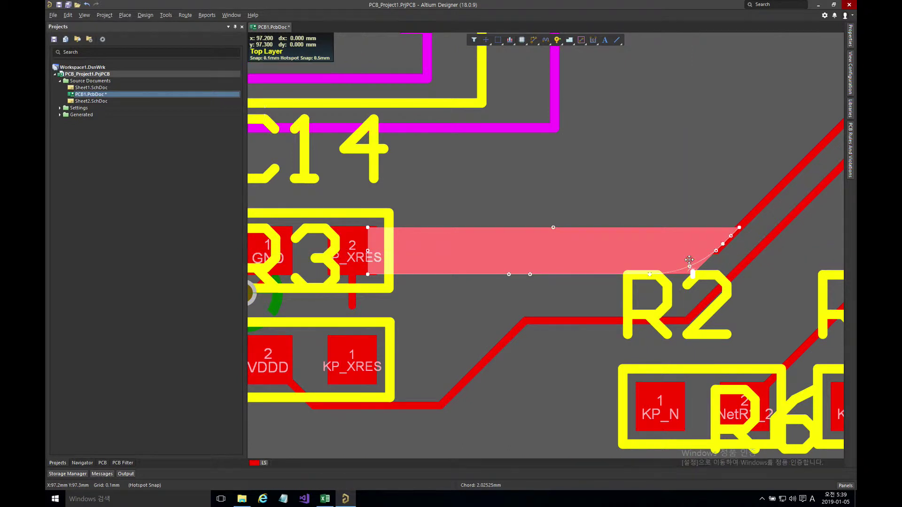
{"action": "left_click", "coordinate": [671, 189]}
{"action": "left_click", "coordinate": [635, 250]}
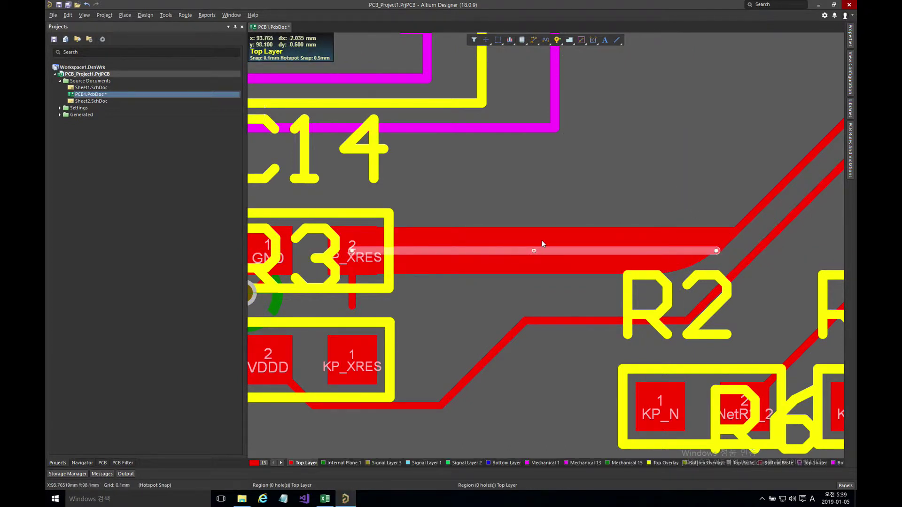
{"action": "left_click", "coordinate": [513, 190]}
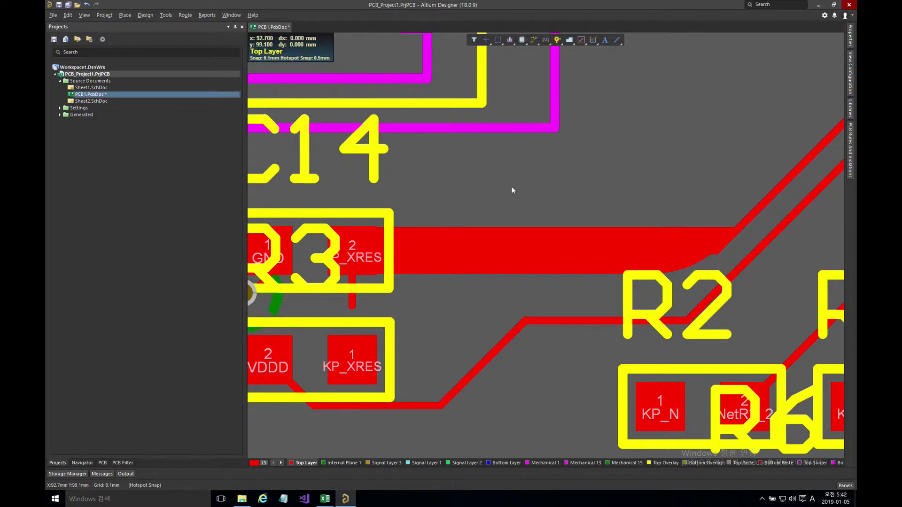
Step: Break the solid region's upper edge with new vertices at about X 97.4, Y 99.8; X 92.1, Y 100; and X 95.2, Y 100.6 mm
{"action": "left_click", "coordinate": [510, 230]}
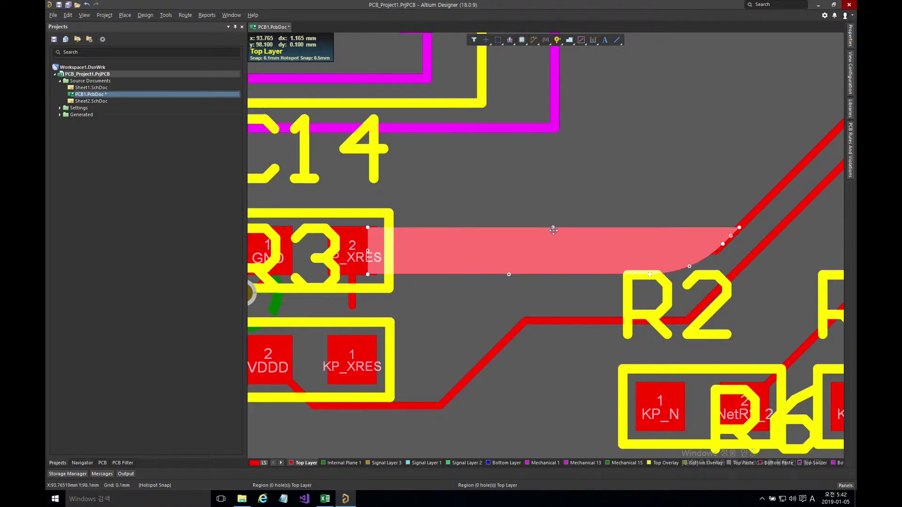
{"action": "left_click_drag", "start_coordinate": [553, 228], "coordinate": [695, 160]}
{"action": "key", "text": "shift+space"}
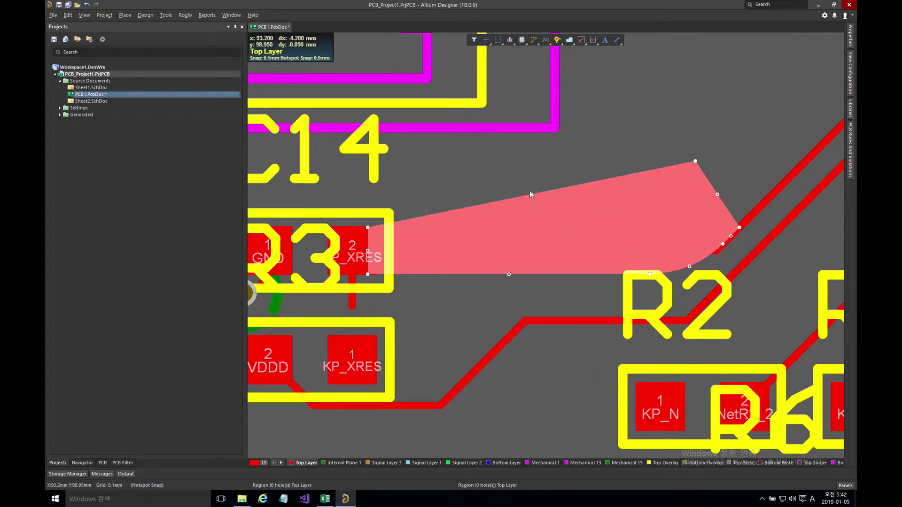
{"action": "left_click_drag", "start_coordinate": [531, 192], "coordinate": [489, 153]}
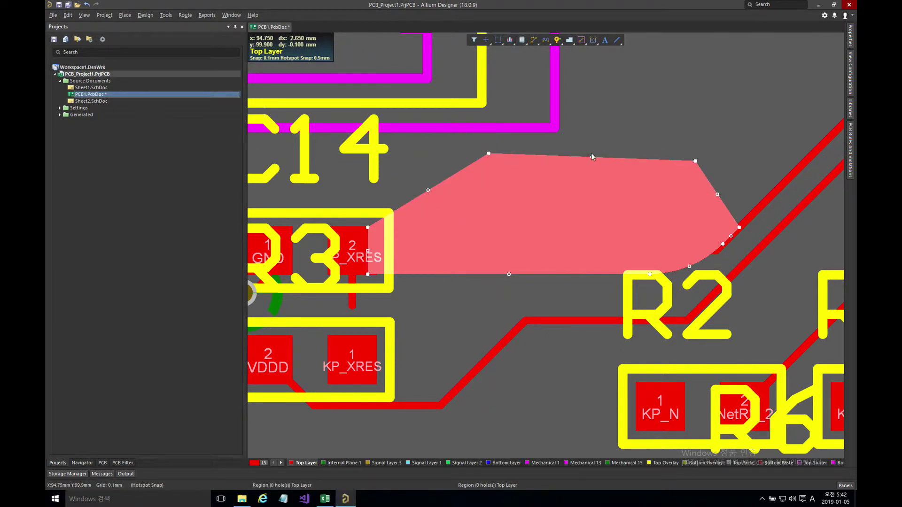
{"action": "left_click_drag", "start_coordinate": [592, 157], "coordinate": [612, 124]}
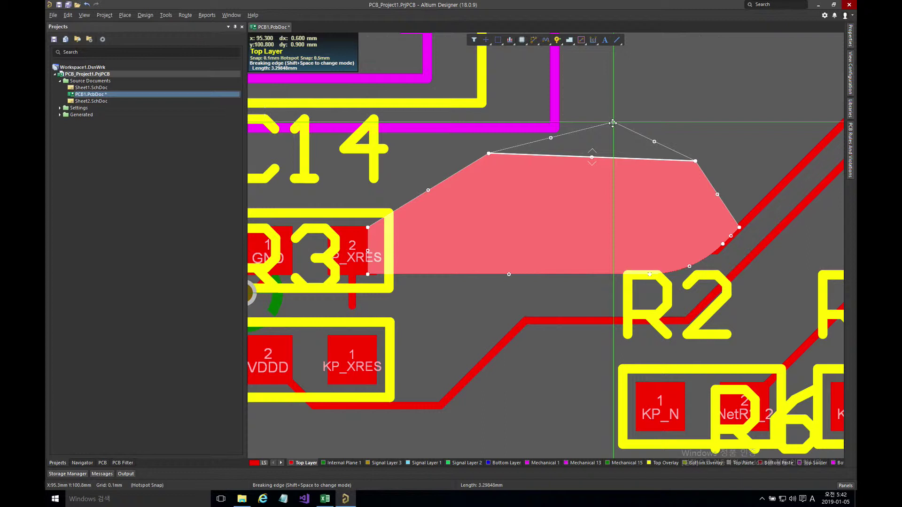
{"action": "key", "text": "shift+space"}
{"action": "key", "text": "shift+space"}
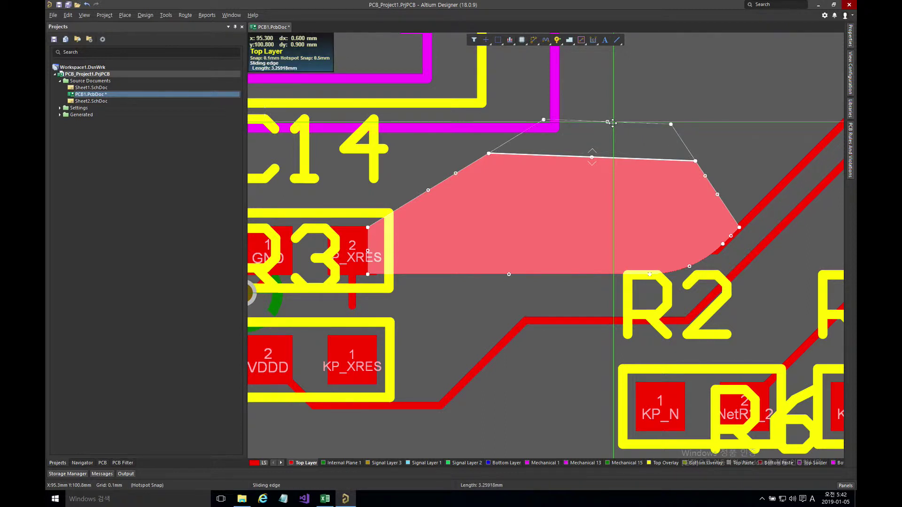
{"action": "mouse_move", "coordinate": [612, 123]}
{"action": "left_mouse_down"}
{"action": "mouse_move", "coordinate": [608, 145]}
{"action": "mouse_move", "coordinate": [609, 130]}
{"action": "left_mouse_up"}
{"action": "key", "text": "shift+space"}
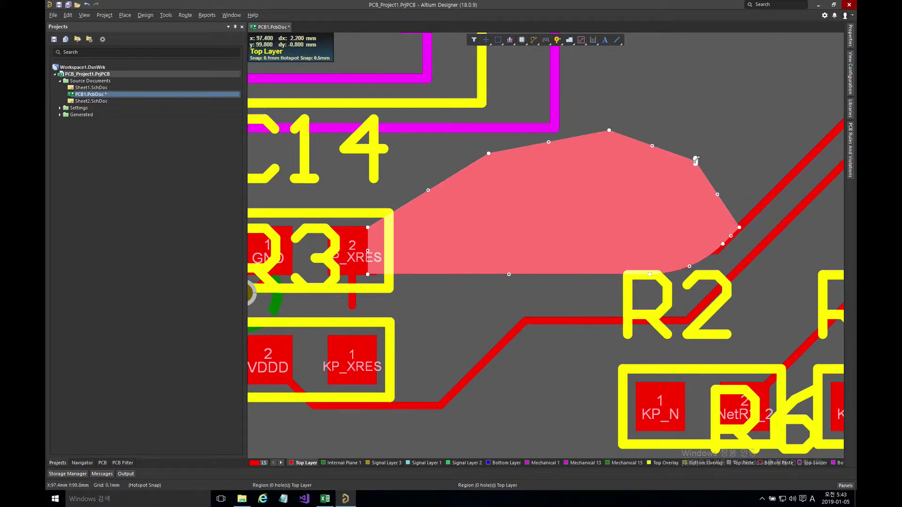
Step: Delete the three added vertices from the solid region's upper edge to make it straight again
{"action": "mouse_move", "coordinate": [697, 159]}
{"action": "left_mouse_down"}
{"action": "mouse_move", "coordinate": [667, 181]}
{"action": "mouse_move", "coordinate": [719, 139]}
{"action": "mouse_move", "coordinate": [673, 189]}
{"action": "mouse_move", "coordinate": [711, 146]}
{"action": "mouse_move", "coordinate": [688, 146]}
{"action": "left_mouse_up"}
{"action": "key", "text": "shift+space"}
{"action": "key", "text": "Delete"}
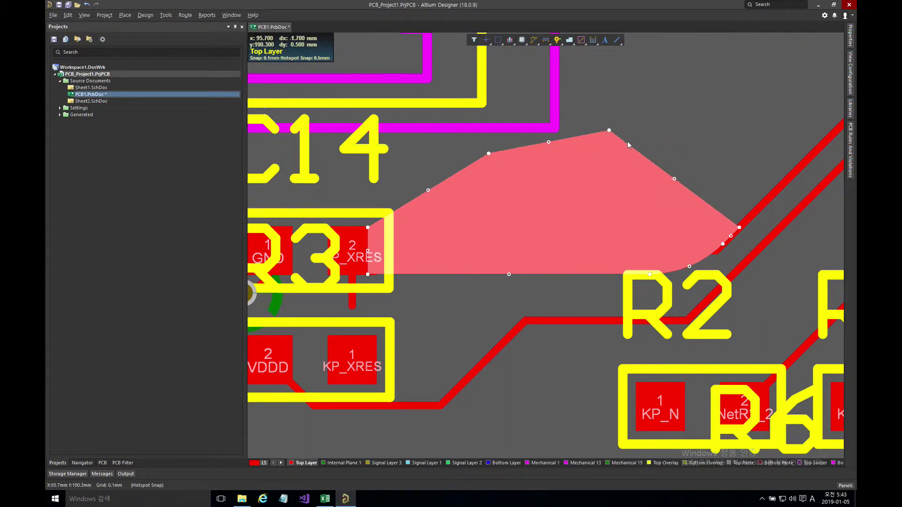
{"action": "left_click_drag", "start_coordinate": [620, 122], "coordinate": [508, 161]}
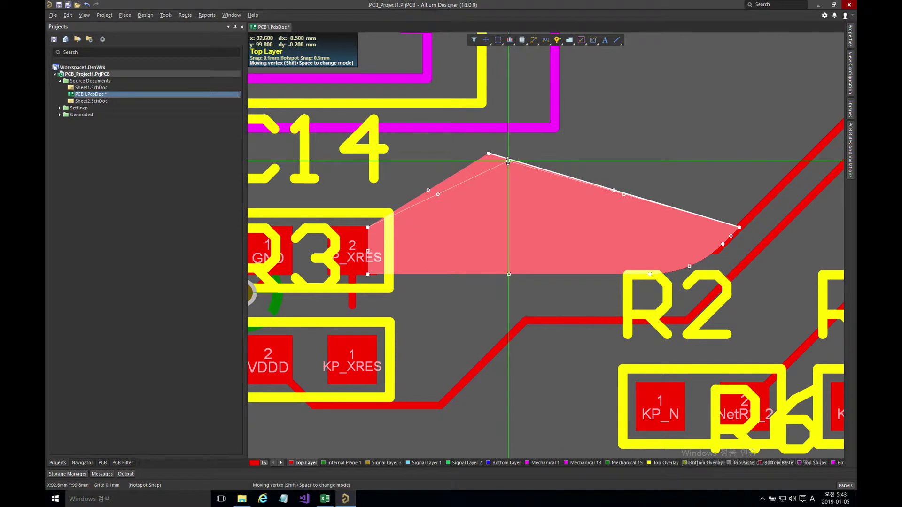
{"action": "key", "text": "Delete"}
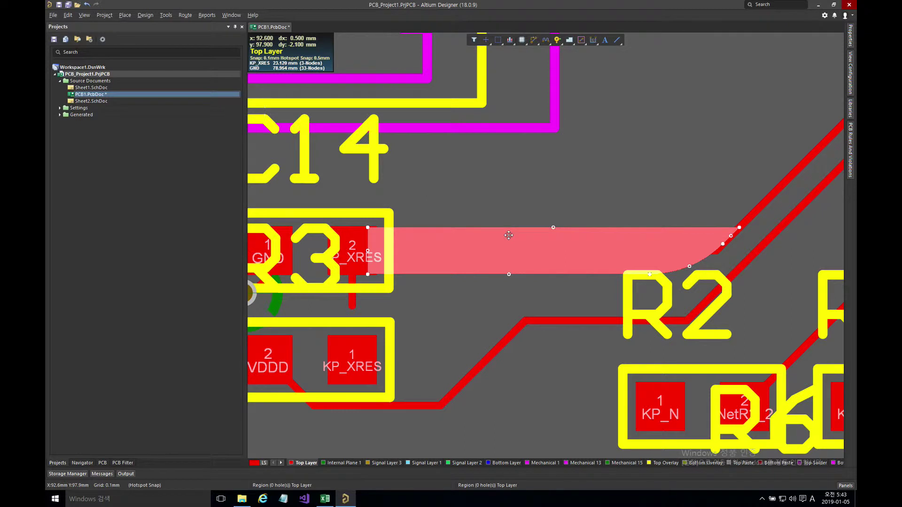
{"action": "left_click", "coordinate": [503, 205]}
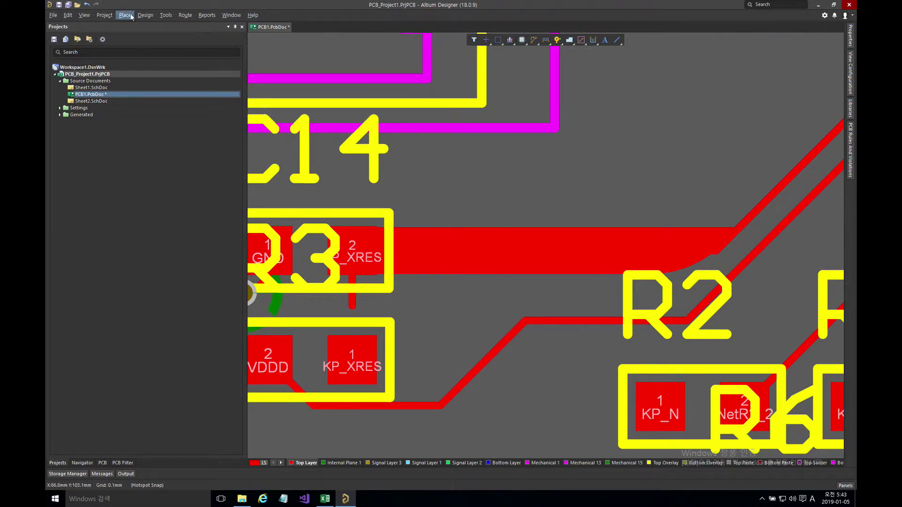
Step: Draw a small four-sided solid region about 1.3 mm wide above the wide solid region beside C14
{"action": "key", "text": "p"}
{"action": "key", "text": "l"}
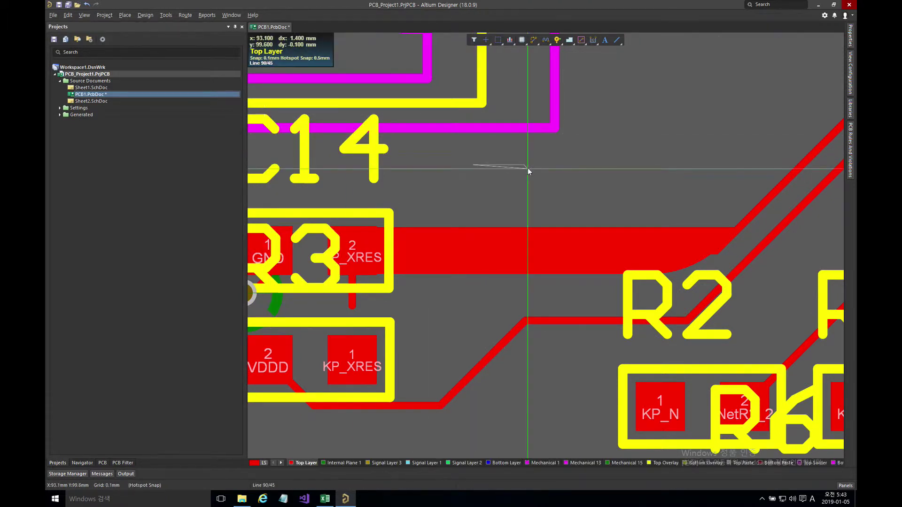
{"action": "left_click", "coordinate": [523, 215]}
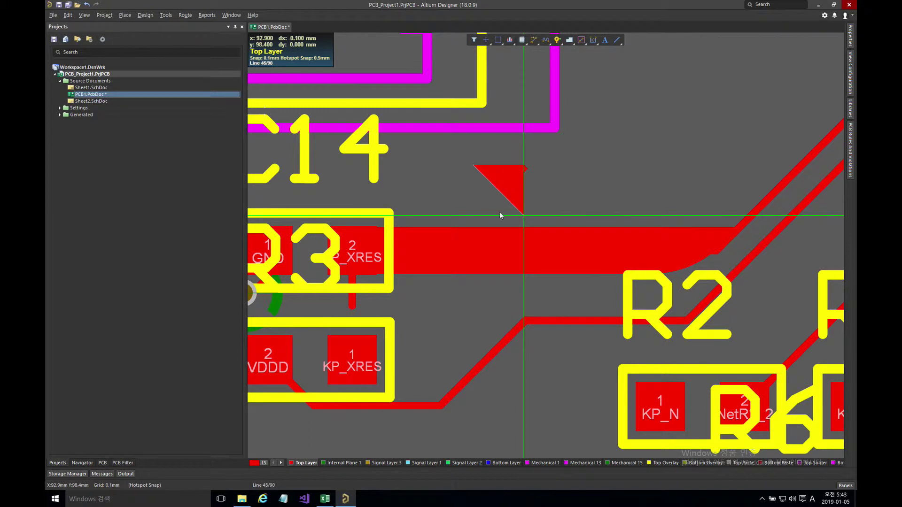
{"action": "left_click", "coordinate": [483, 213]}
{"action": "right_click", "coordinate": [482, 213]}
{"action": "right_click", "coordinate": [482, 213]}
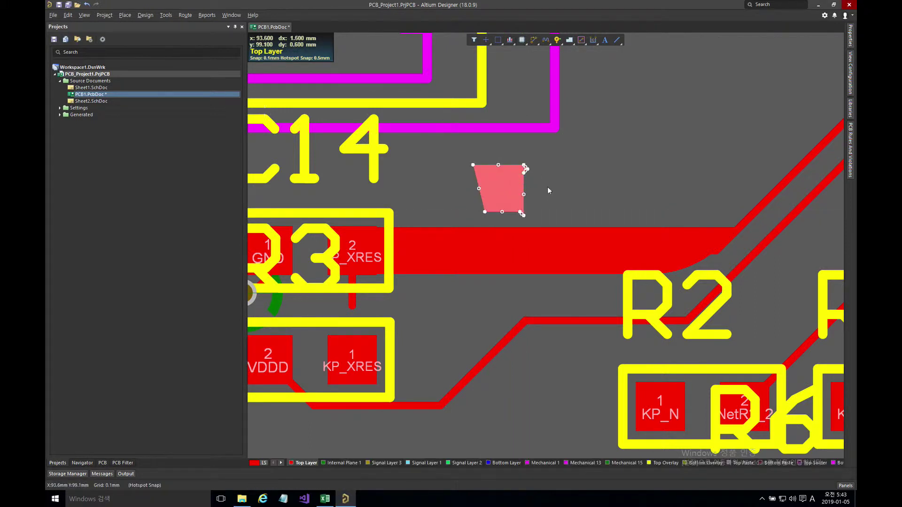
Step: Move the small solid region down so that it overlaps the wide solid region's upper edge
{"action": "left_click", "coordinate": [548, 187]}
{"action": "left_click", "coordinate": [495, 186]}
{"action": "left_click_drag", "start_coordinate": [494, 194], "coordinate": [508, 213]}
{"action": "left_click", "coordinate": [548, 195]}
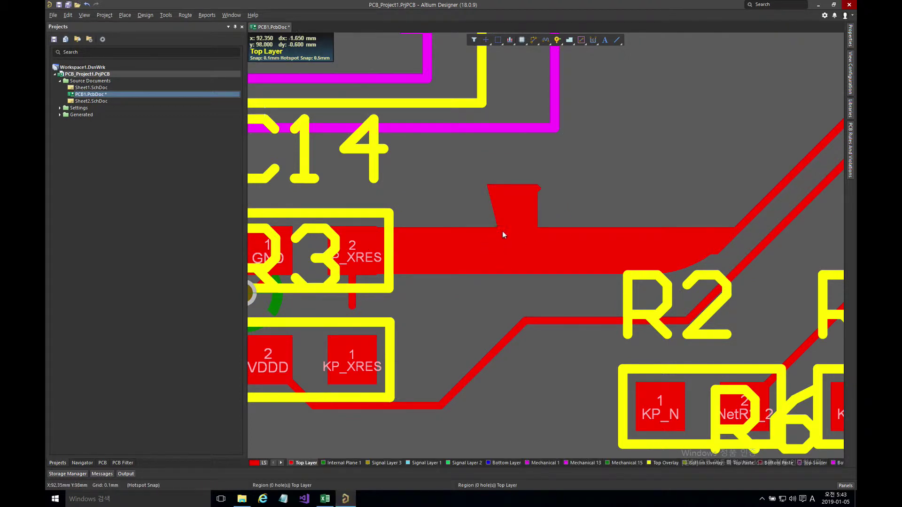
Step: Open the small solid region's properties and examine its assigned net and the list of available nets
{"action": "left_click", "coordinate": [520, 215]}
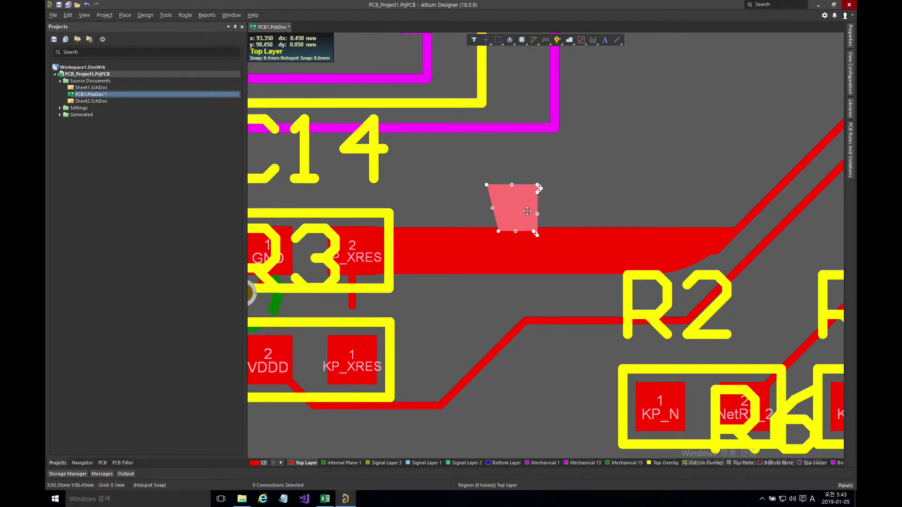
{"action": "double_click", "coordinate": [525, 208]}
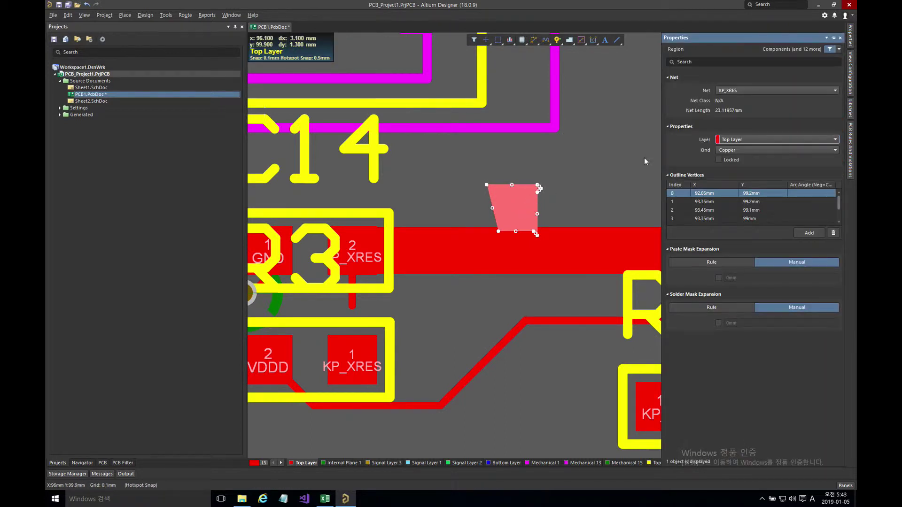
{"action": "left_click", "coordinate": [737, 91]}
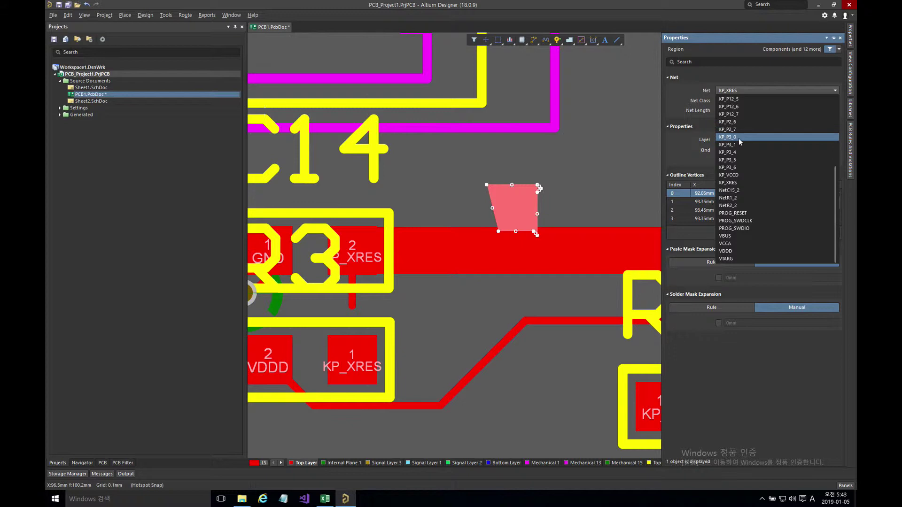
{"action": "left_click", "coordinate": [608, 144]}
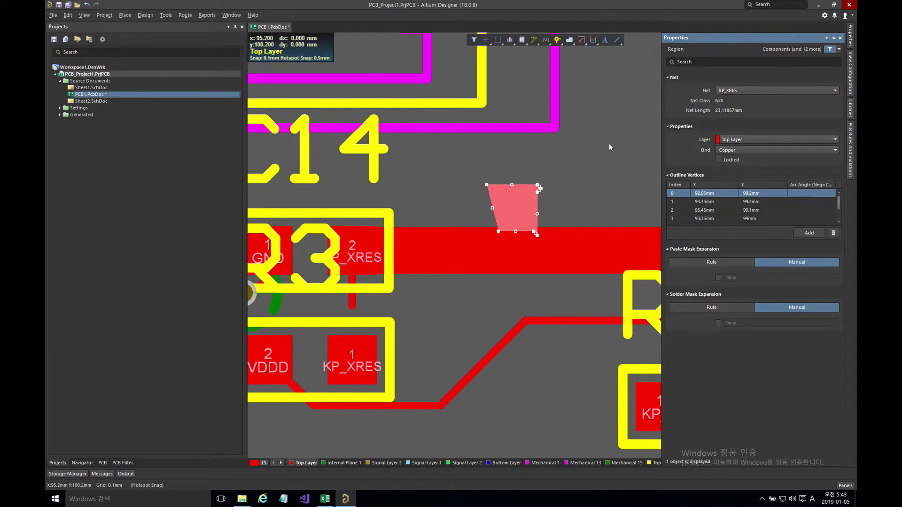
{"action": "left_click", "coordinate": [609, 145]}
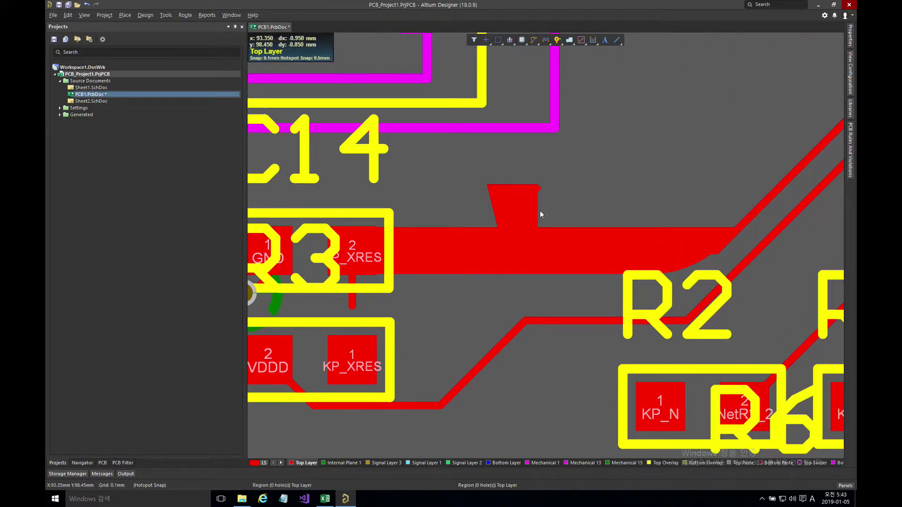
Step: Select the small and the wide solid regions together and delete both, leaving only the trace
{"action": "left_click", "coordinate": [512, 210]}
{"action": "left_click", "coordinate": [577, 245]}
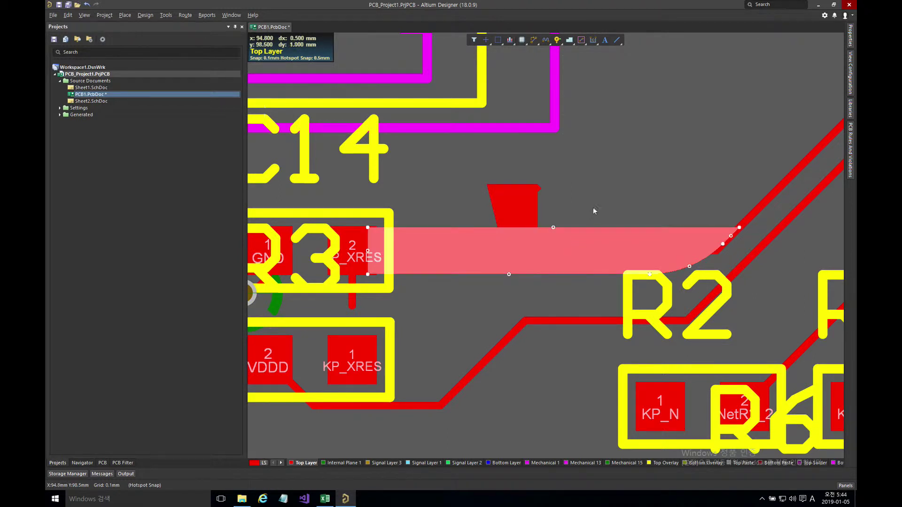
{"action": "left_click", "coordinate": [593, 211]}
{"action": "left_click", "coordinate": [532, 210]}
{"action": "left_click", "coordinate": [565, 233], "text": "shift"}
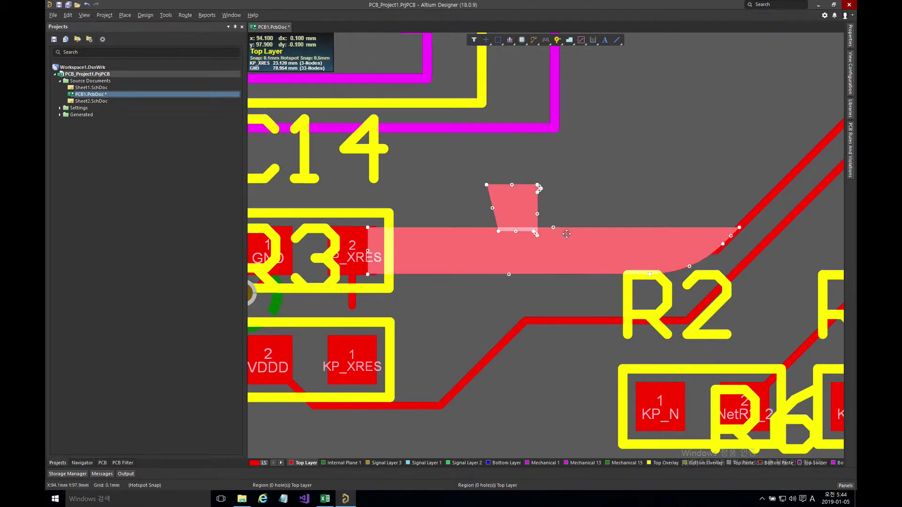
{"action": "key", "text": "Delete"}
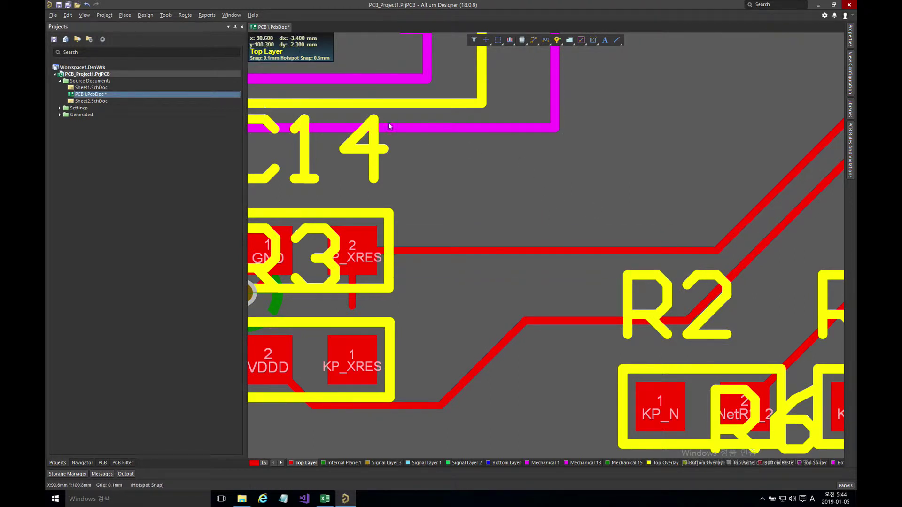
Step: Draw a four-sided polygon pour about 9.3 mm long and 1.1 mm high over the horizontal trace leaving C14's KP_XRES pad
{"action": "left_click", "coordinate": [126, 16]}
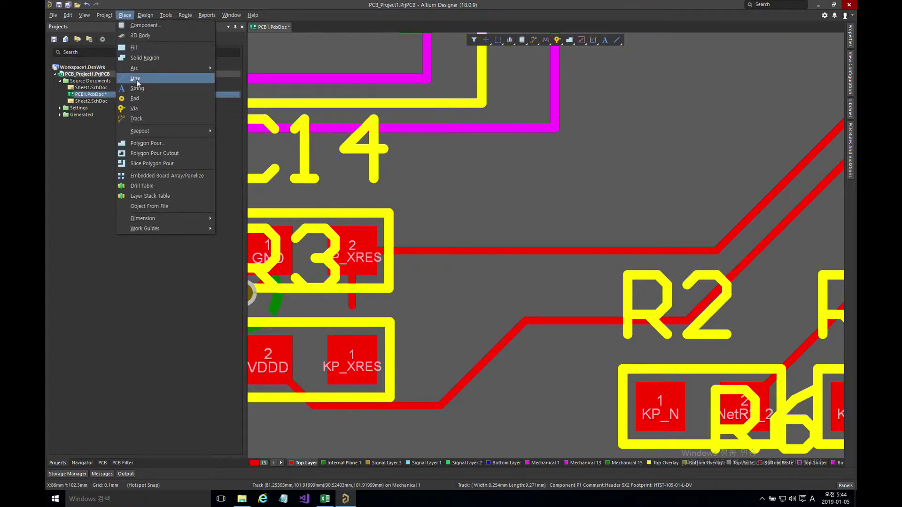
{"action": "left_click", "coordinate": [154, 143]}
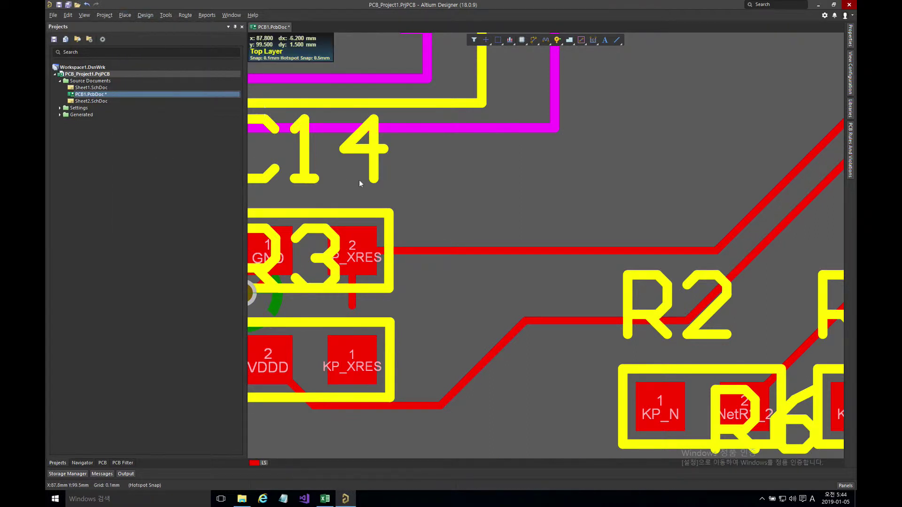
{"action": "left_click", "coordinate": [373, 232]}
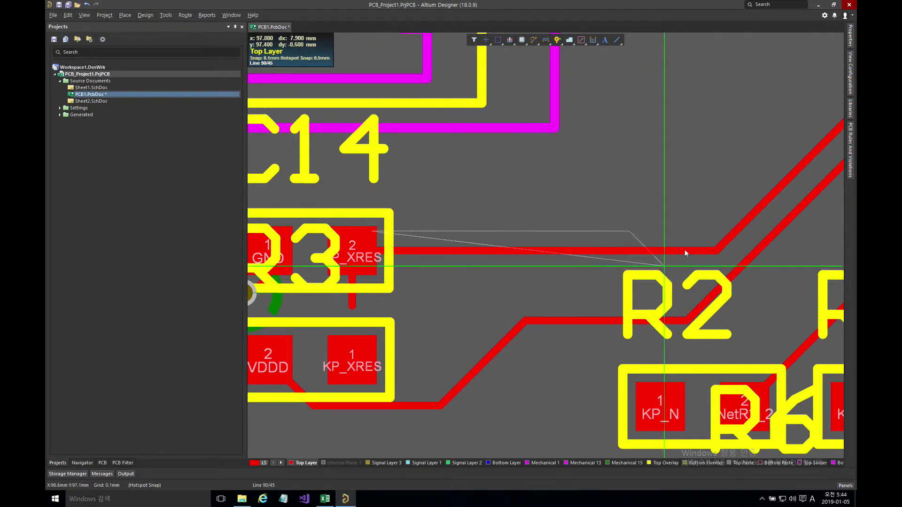
{"action": "left_click", "coordinate": [737, 231]}
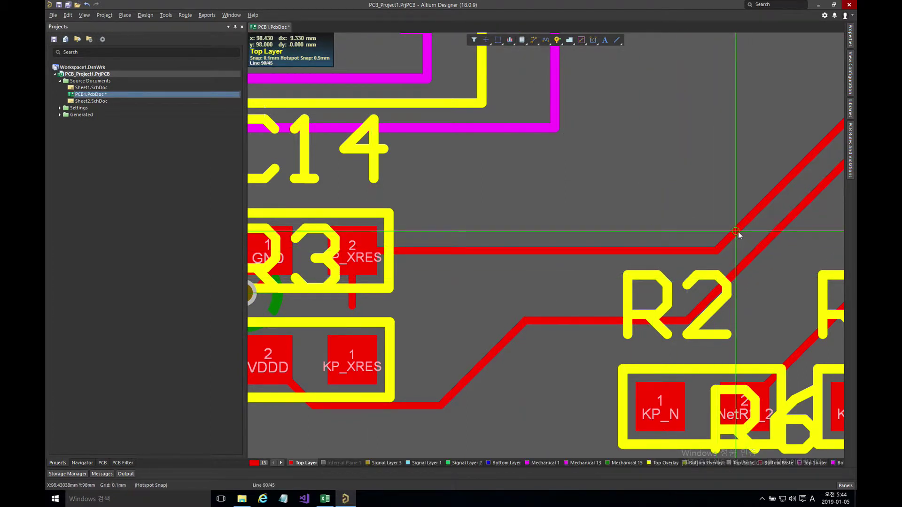
{"action": "key", "text": "space"}
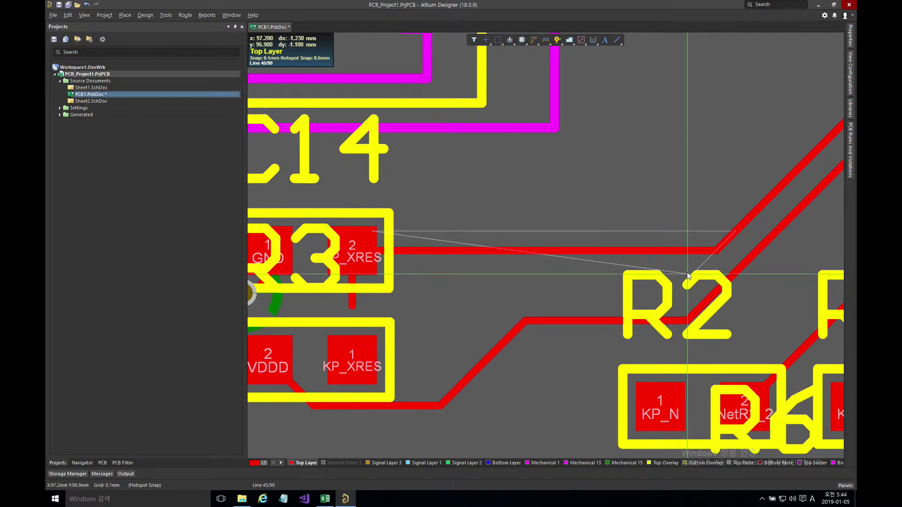
{"action": "left_click", "coordinate": [687, 275]}
{"action": "key", "text": "space"}
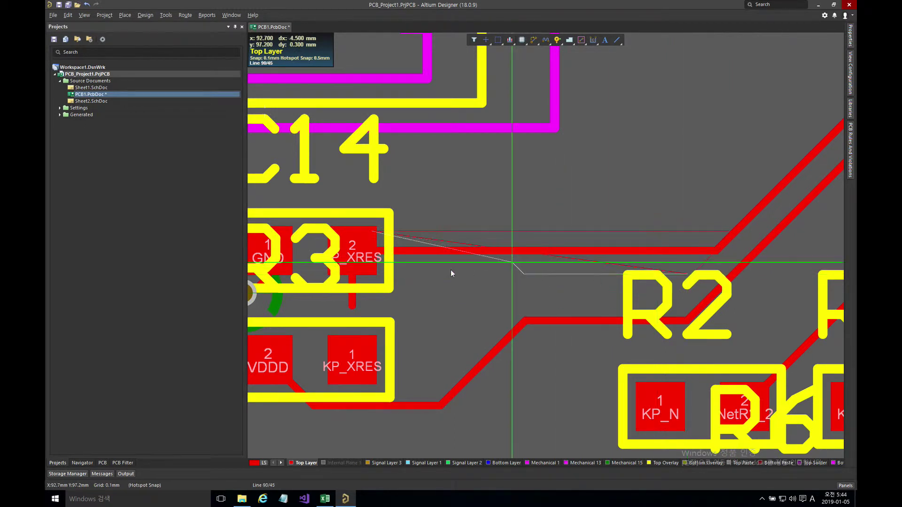
{"action": "left_click", "coordinate": [371, 275]}
{"action": "key", "text": "space"}
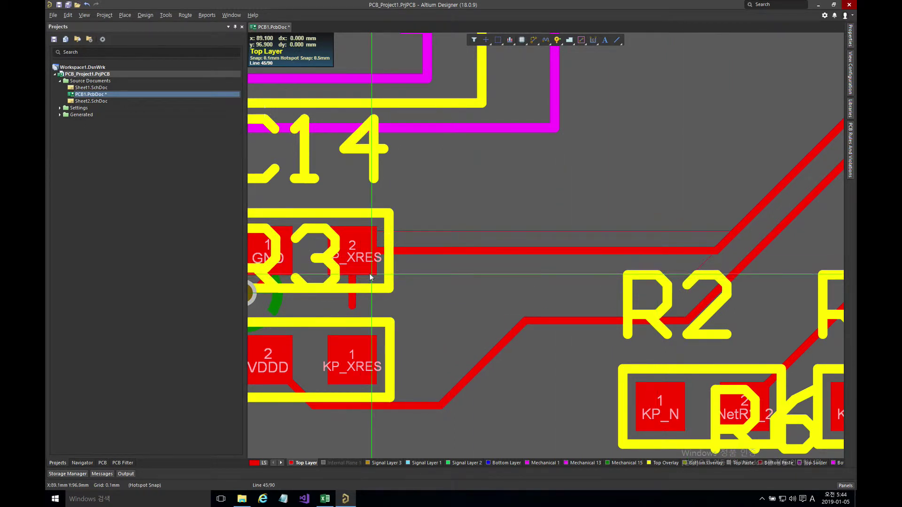
{"action": "right_click", "coordinate": [372, 275]}
{"action": "right_click", "coordinate": [398, 287]}
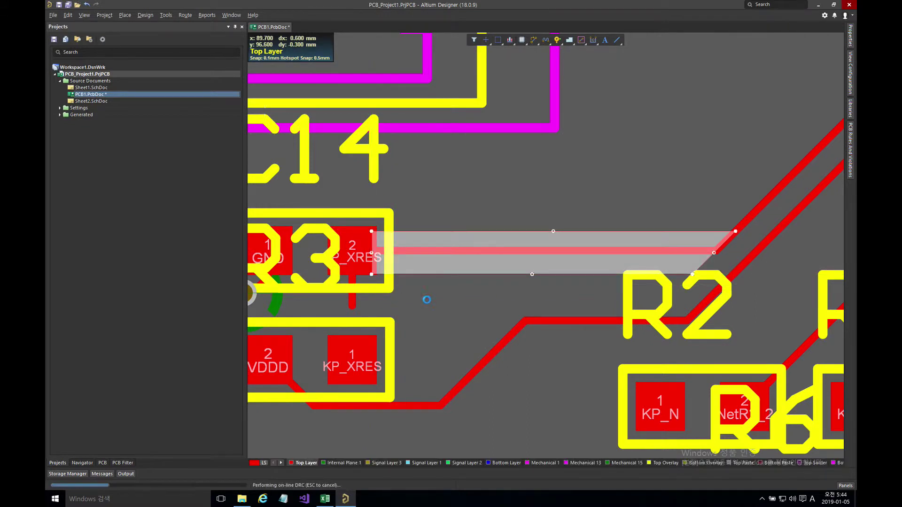
{"action": "left_click", "coordinate": [442, 203]}
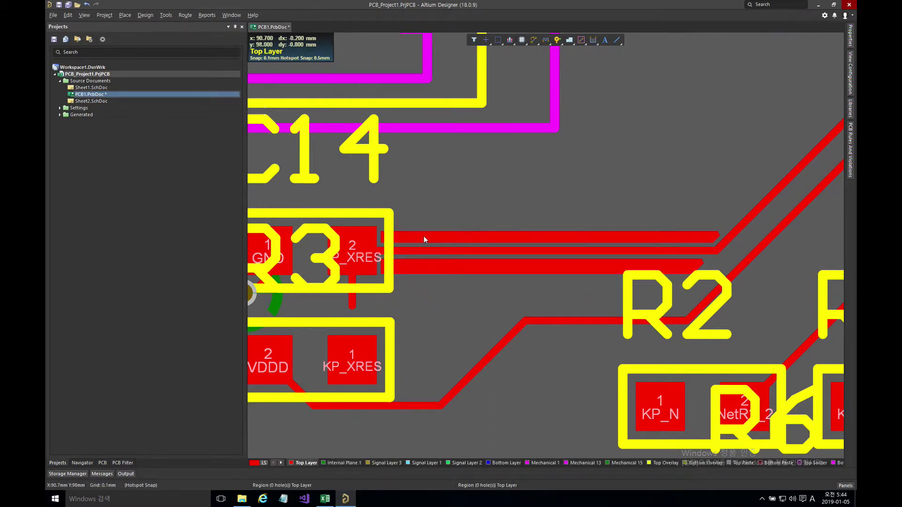
Step: Assign the net KP_XRES to the new polygon pour over the trace
{"action": "left_click", "coordinate": [423, 270]}
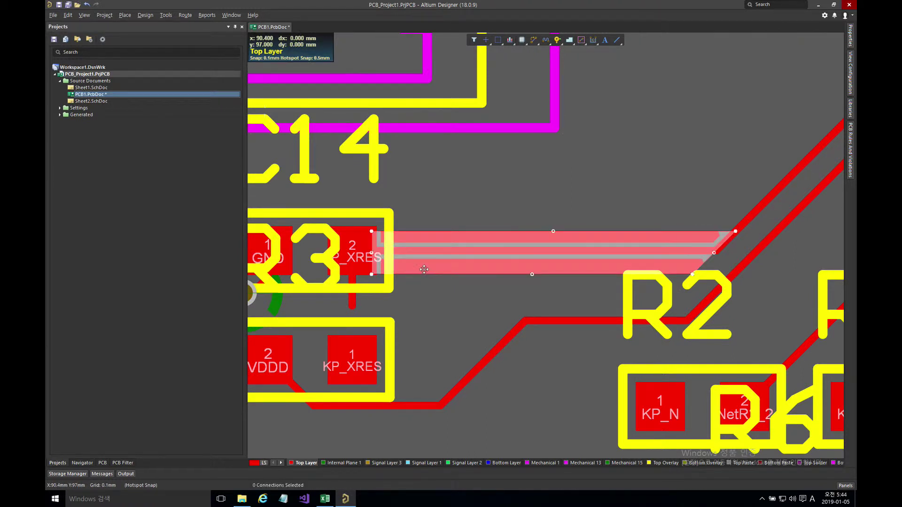
{"action": "double_click", "coordinate": [425, 269]}
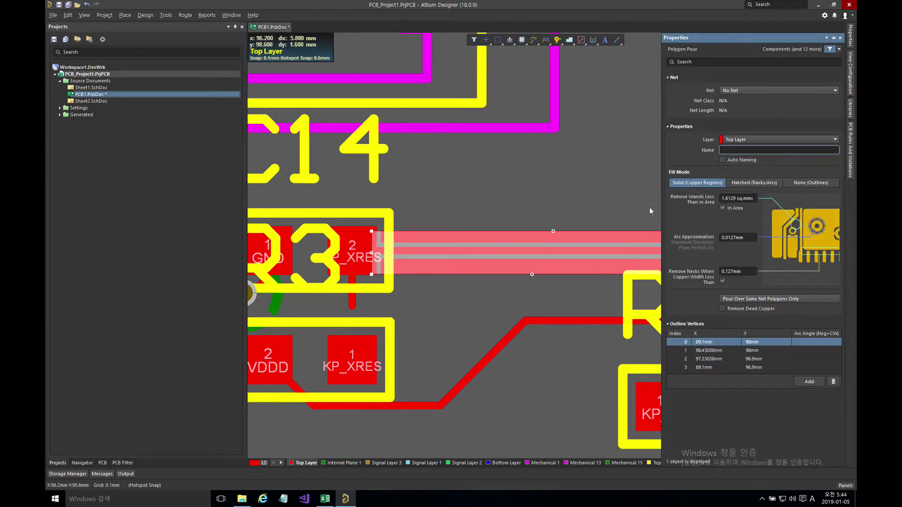
{"action": "left_click", "coordinate": [728, 91]}
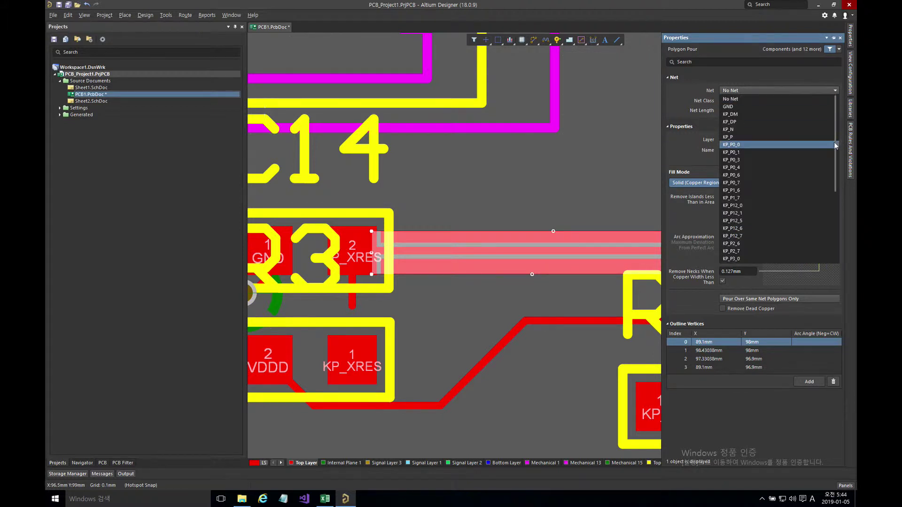
{"action": "left_click", "coordinate": [828, 201]}
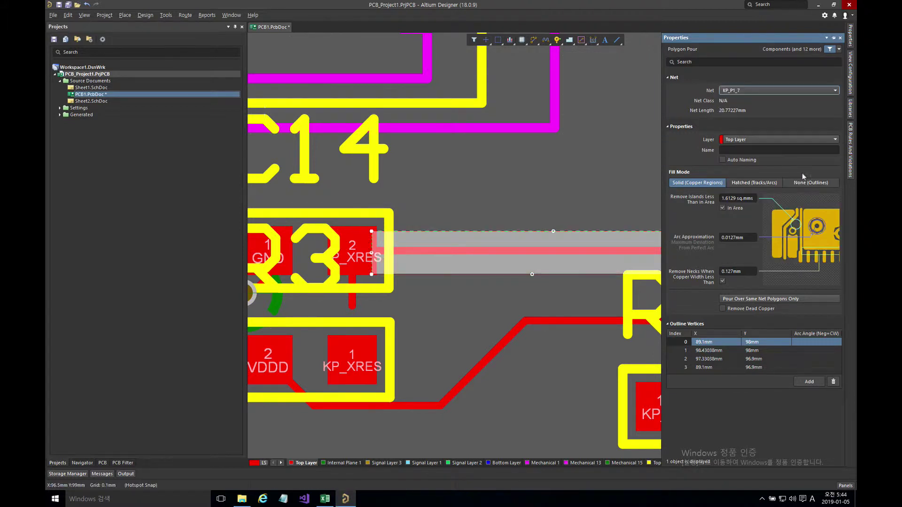
{"action": "left_click", "coordinate": [771, 91]}
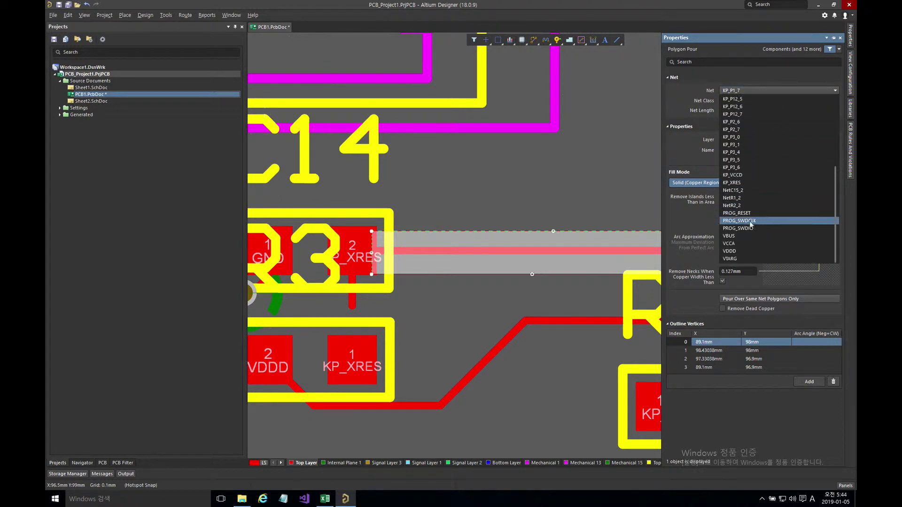
{"action": "left_click", "coordinate": [740, 182]}
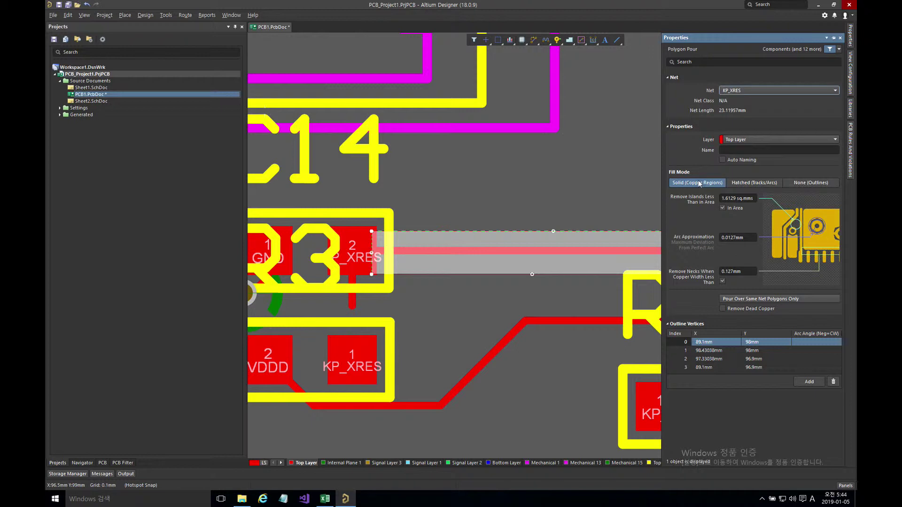
{"action": "left_click", "coordinate": [602, 176]}
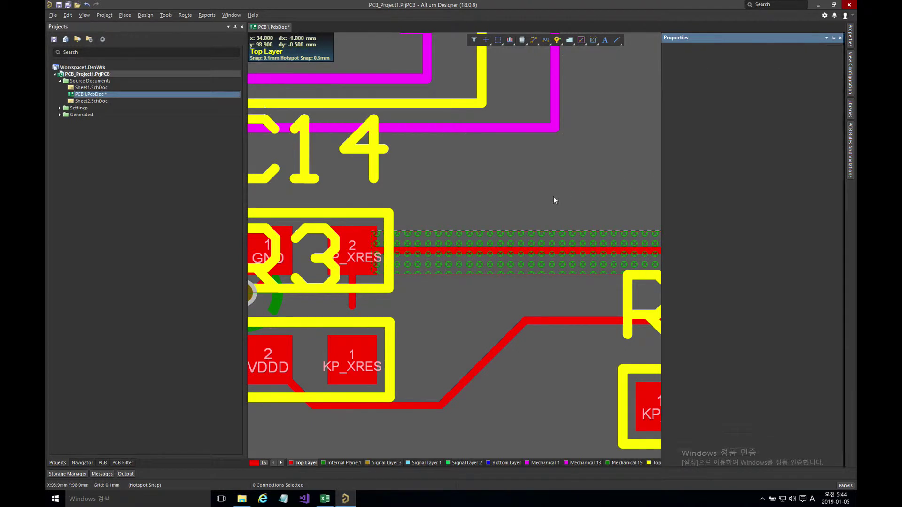
Step: Repour the selected polygon over the trace so that it takes up its new net
{"action": "left_click", "coordinate": [563, 239]}
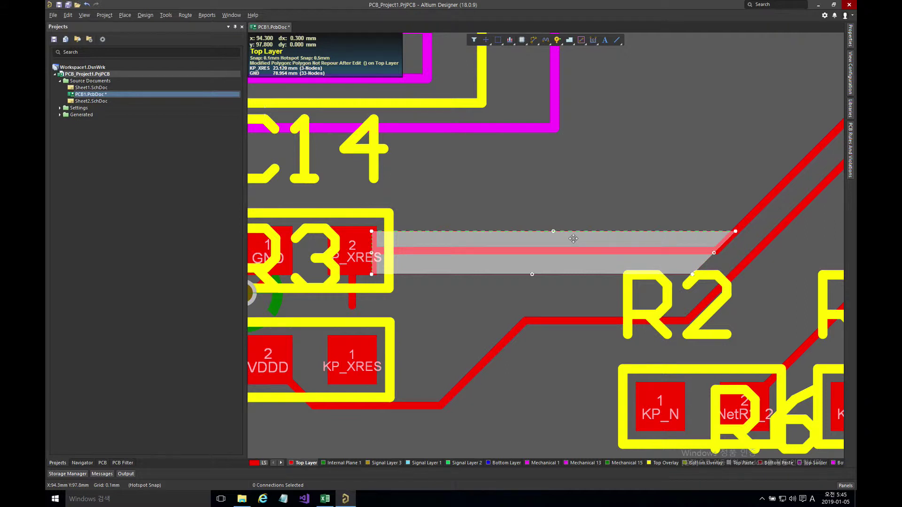
{"action": "right_click", "coordinate": [573, 238]}
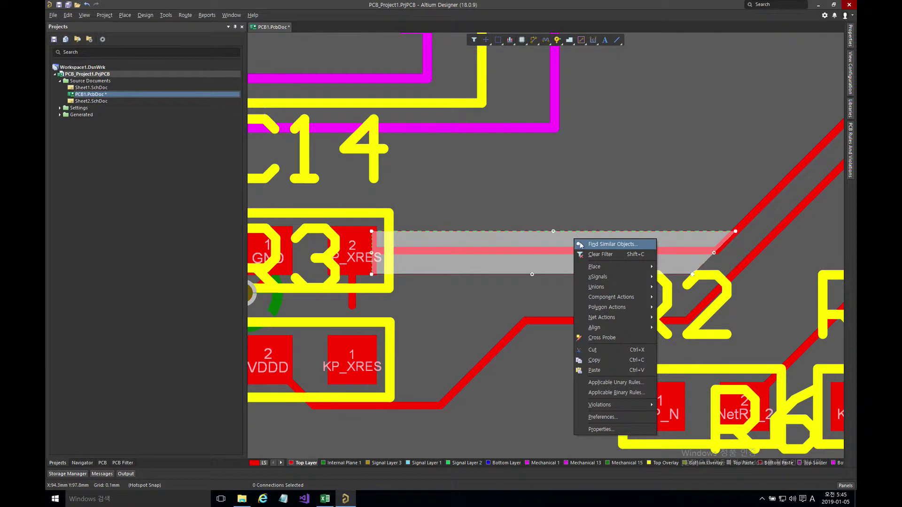
{"action": "mouse_move", "coordinate": [625, 308]}
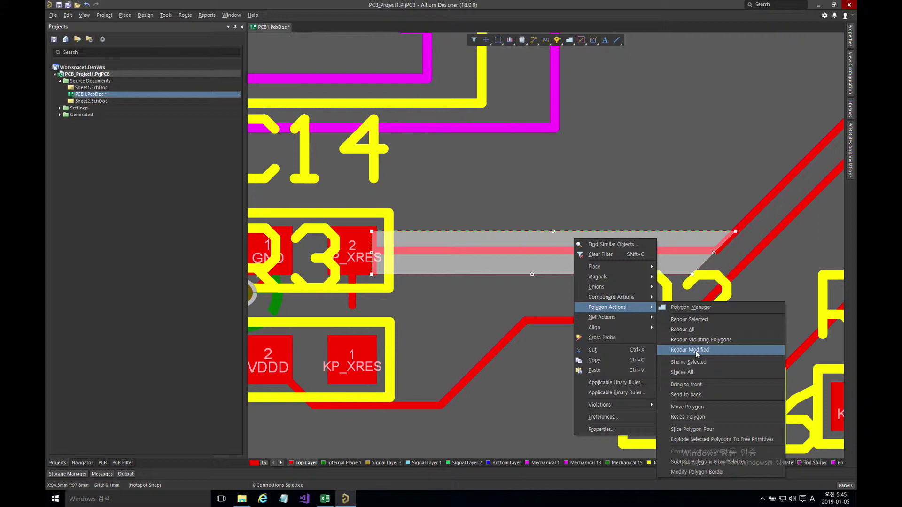
{"action": "left_click", "coordinate": [700, 321]}
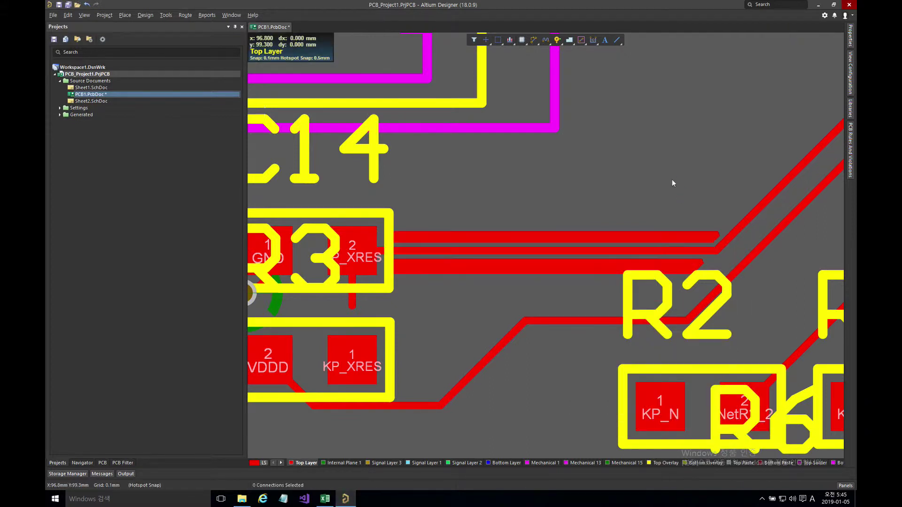
Step: Change the KP_XRES polygon's pour option to Pour Over All Same Net Objects and apply the change
{"action": "left_click", "coordinate": [510, 254]}
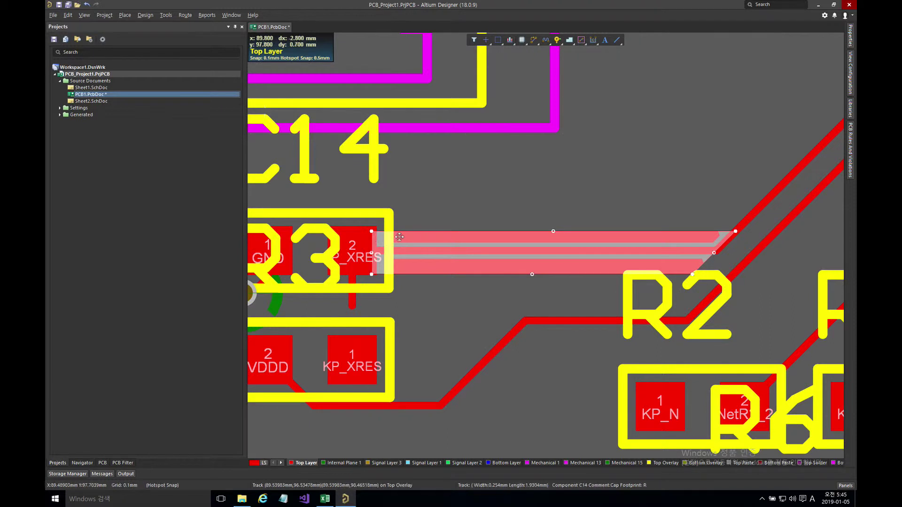
{"action": "left_click", "coordinate": [572, 266]}
{"action": "double_click", "coordinate": [572, 266]}
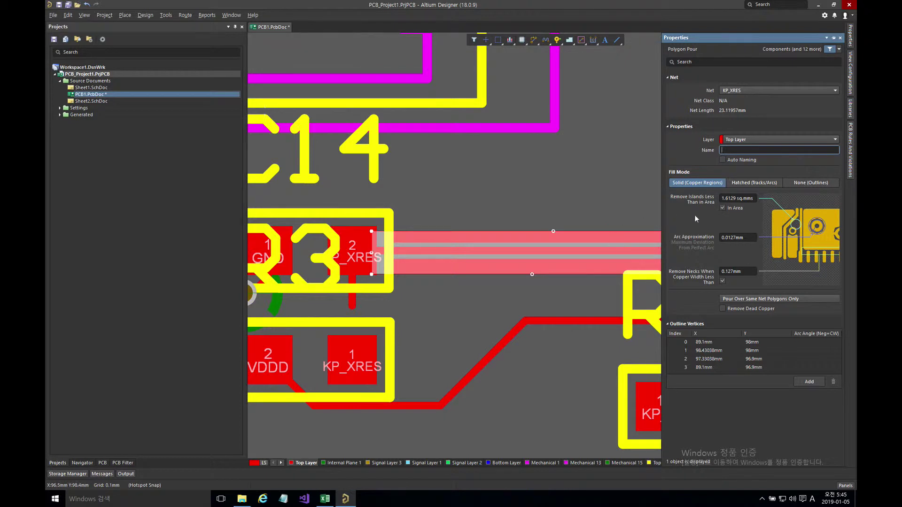
{"action": "left_click", "coordinate": [729, 300]}
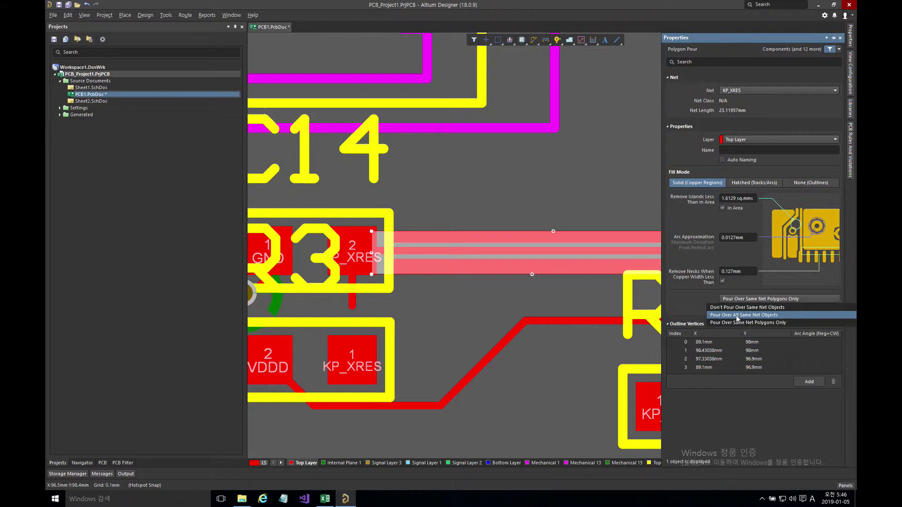
{"action": "left_click", "coordinate": [737, 315]}
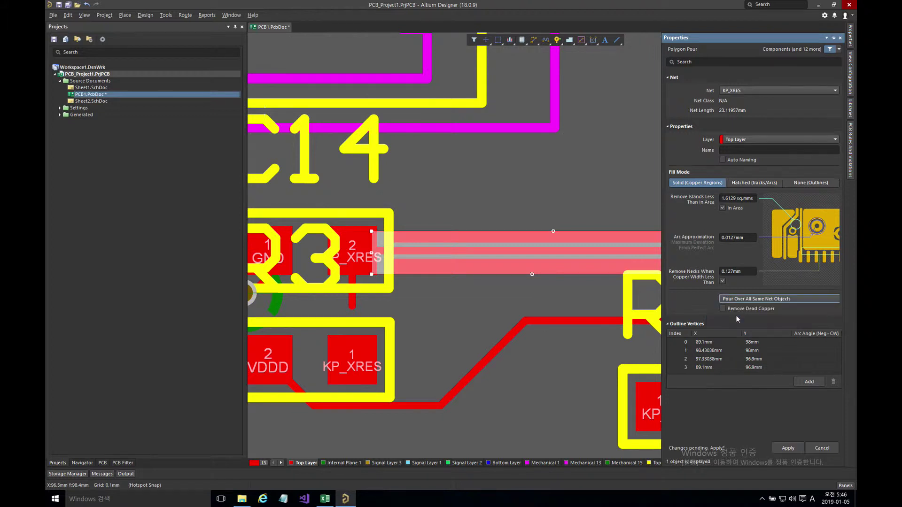
{"action": "left_click", "coordinate": [791, 448]}
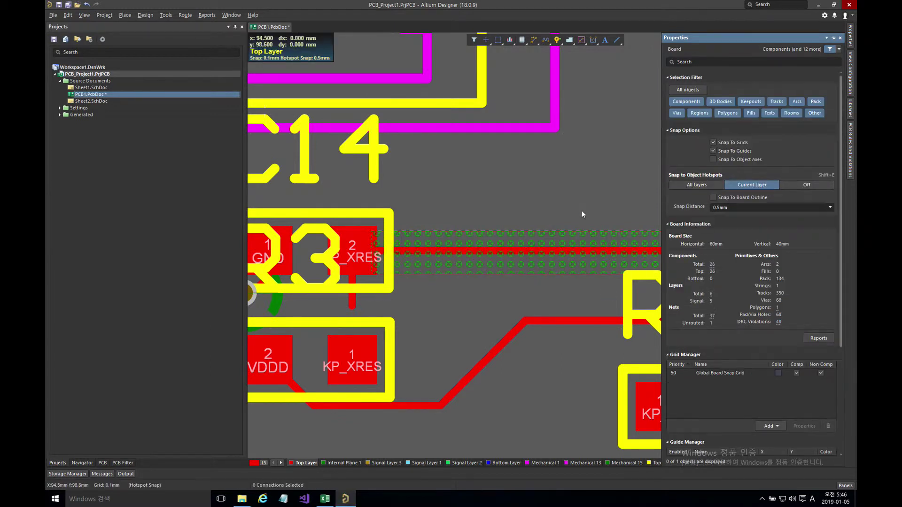
Step: Repour the KP_XRES polygon with the changed pour-over option
{"action": "right_click", "coordinate": [577, 237]}
{"action": "left_click", "coordinate": [553, 234]}
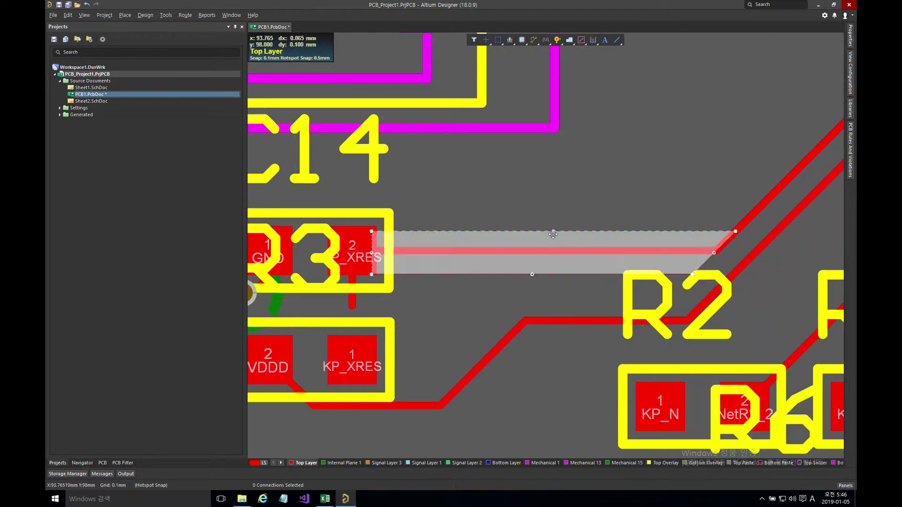
{"action": "right_click", "coordinate": [553, 234]}
{"action": "mouse_move", "coordinate": [612, 304]}
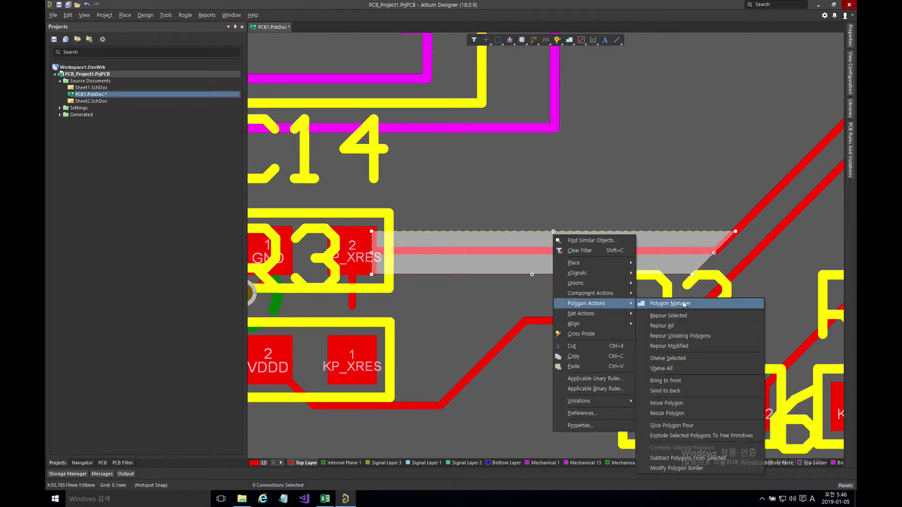
{"action": "left_click", "coordinate": [684, 317]}
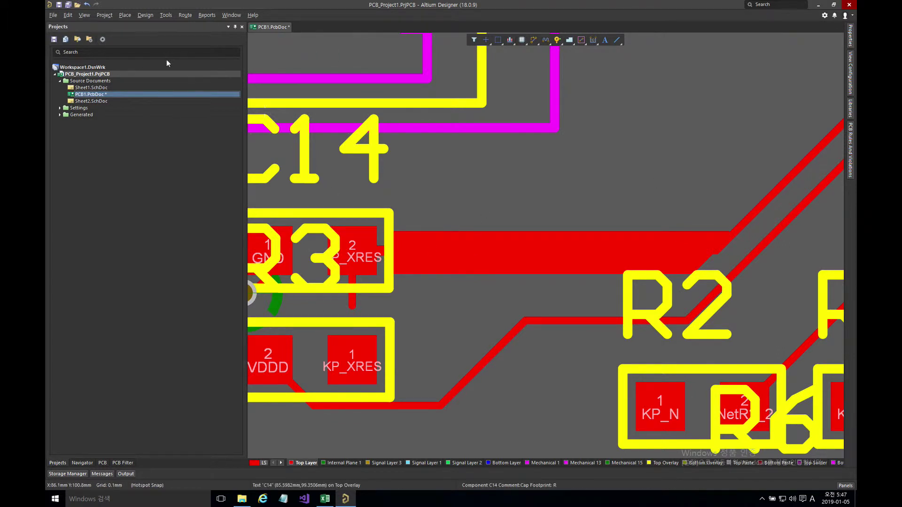
Step: Draw a rectangular polygon pour about 12.4 mm wide and 9.2 mm high around the traces and pads between C14 and R2, and select it
{"action": "left_click", "coordinate": [124, 15]}
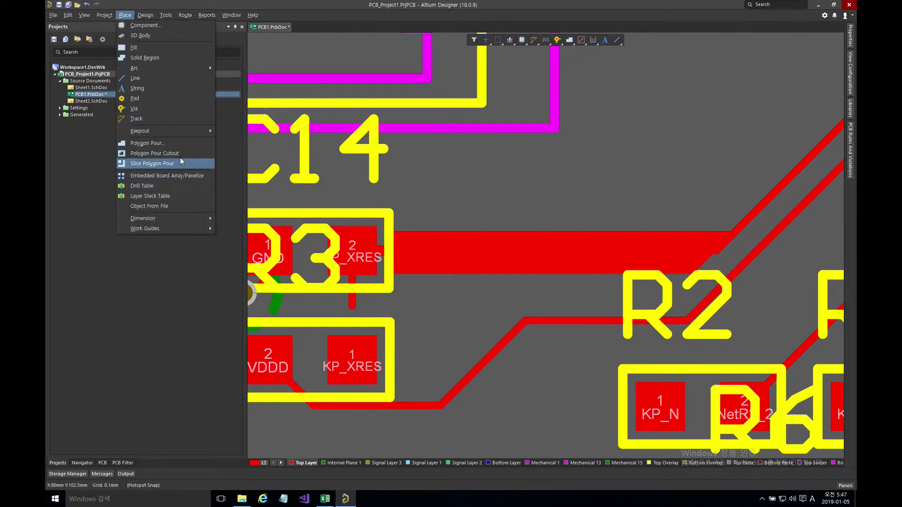
{"action": "left_click", "coordinate": [179, 145]}
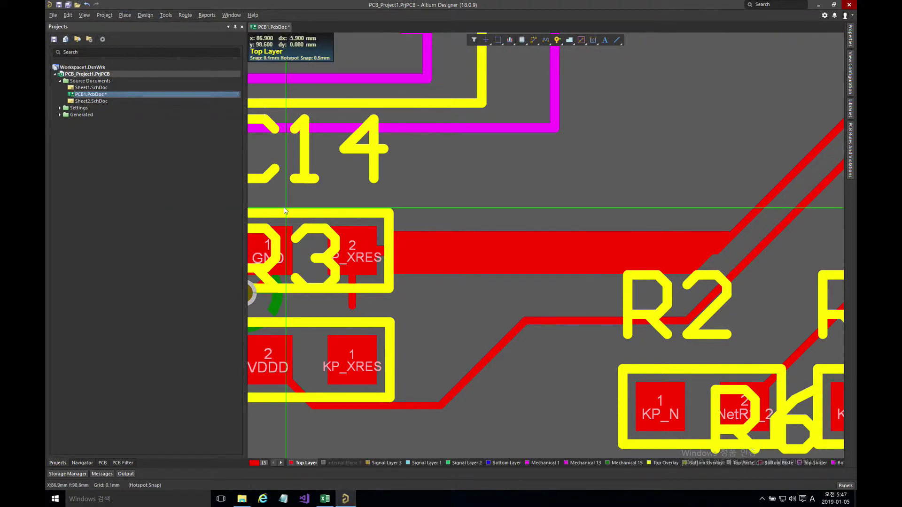
{"action": "left_click", "coordinate": [286, 79]}
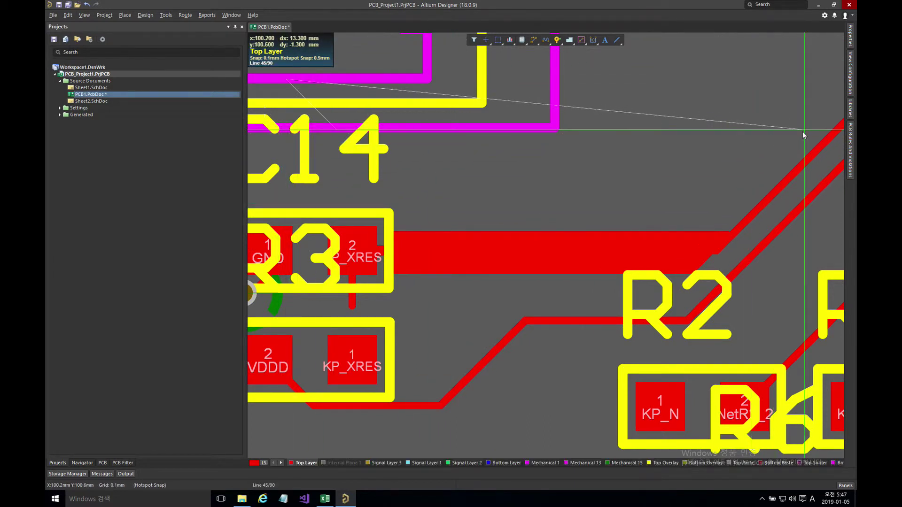
{"action": "key", "text": "shift+space"}
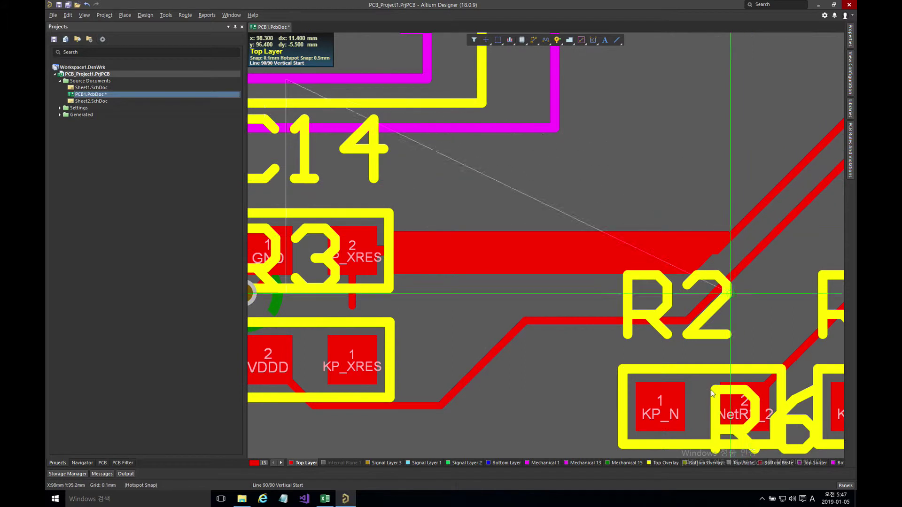
{"action": "left_click", "coordinate": [722, 438]}
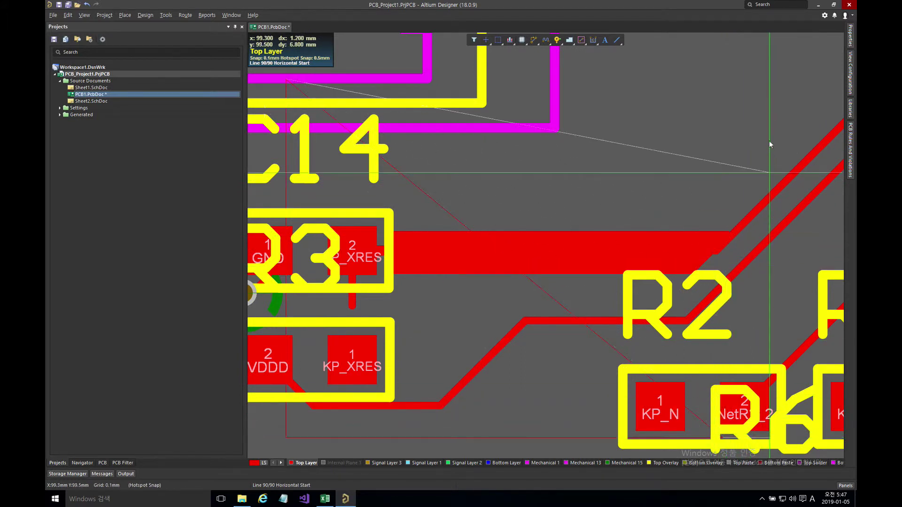
{"action": "left_click", "coordinate": [768, 77]}
{"action": "right_click", "coordinate": [769, 77]}
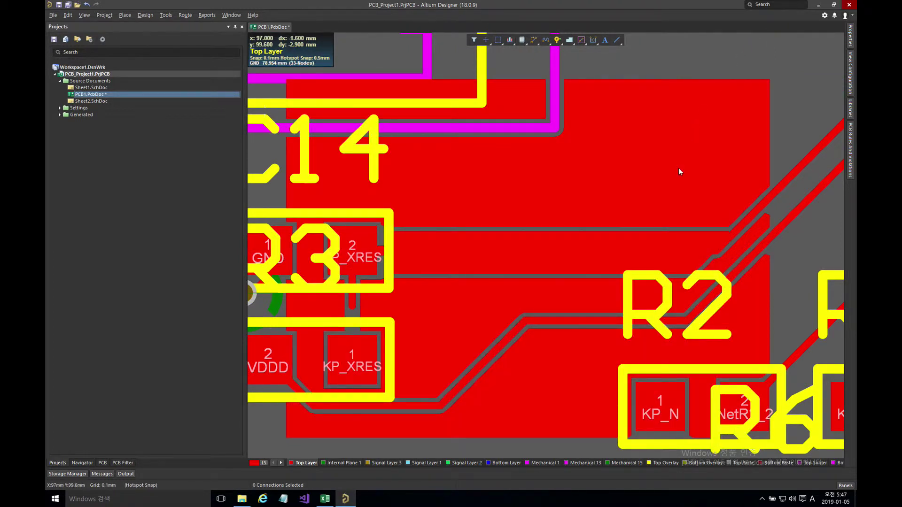
{"action": "left_click", "coordinate": [678, 170]}
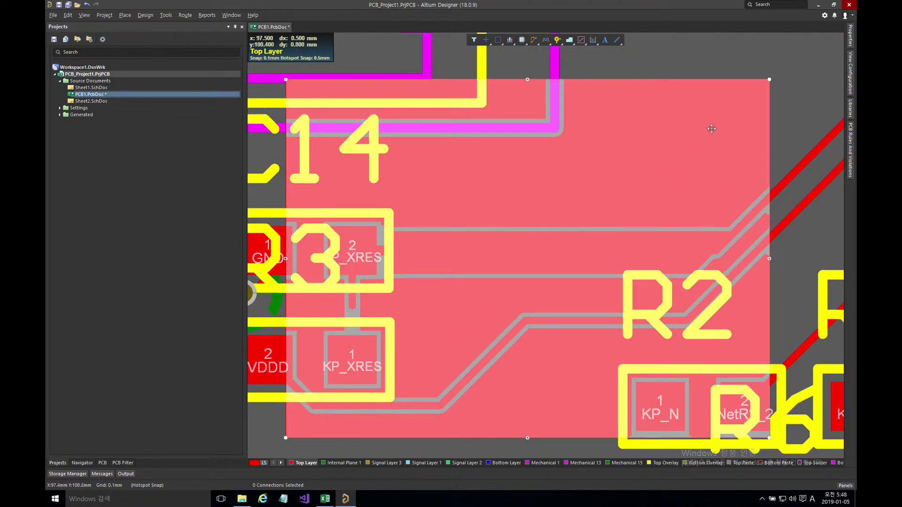
Step: Set the large rectangular polygon's net to GND and its pour option to Pour Over All Same Net Objects, and apply the changes
{"action": "left_click", "coordinate": [849, 36]}
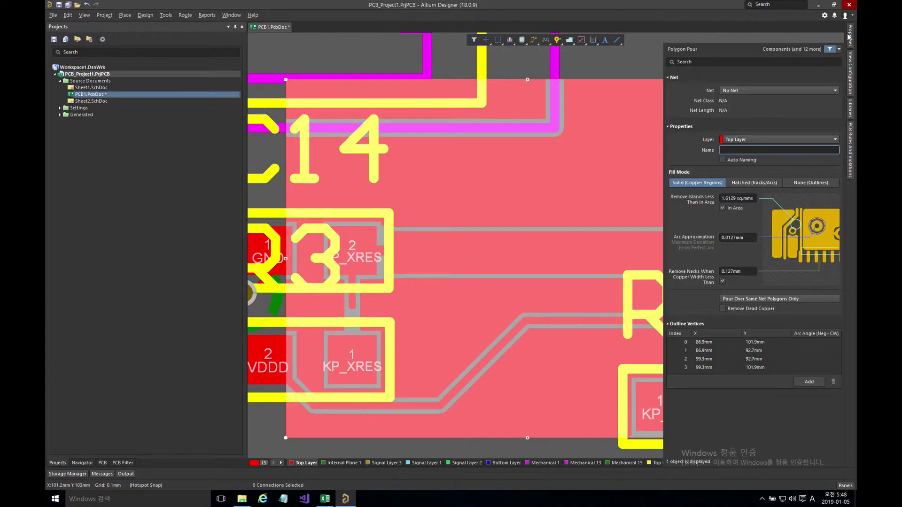
{"action": "left_click", "coordinate": [758, 89]}
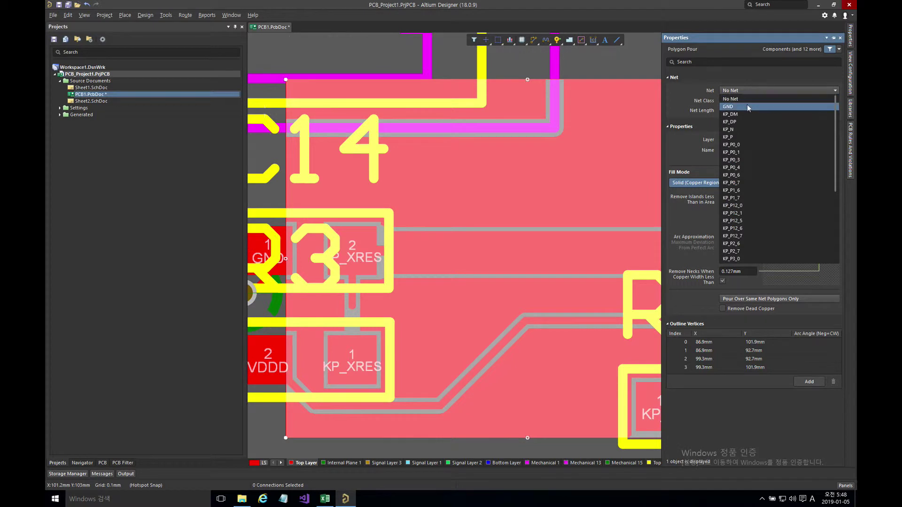
{"action": "left_click", "coordinate": [748, 107]}
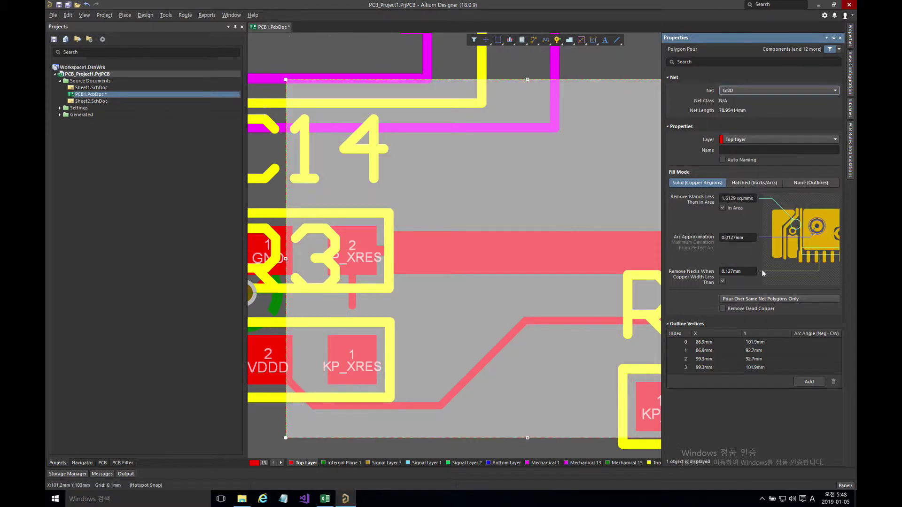
{"action": "left_click", "coordinate": [754, 298]}
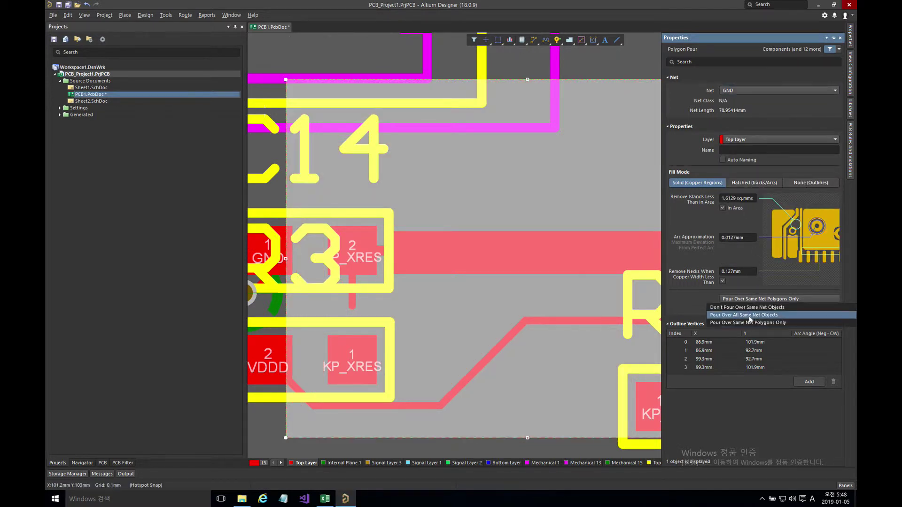
{"action": "left_click", "coordinate": [750, 316]}
{"action": "left_click", "coordinate": [787, 448]}
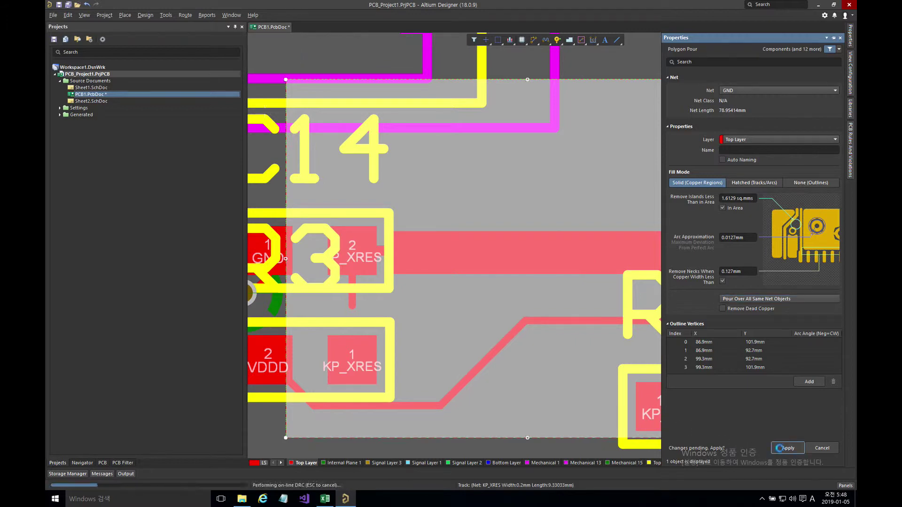
Step: Repour the large GND polygon around the KP_XRES trace and the neighbouring pads
{"action": "right_click", "coordinate": [601, 164]}
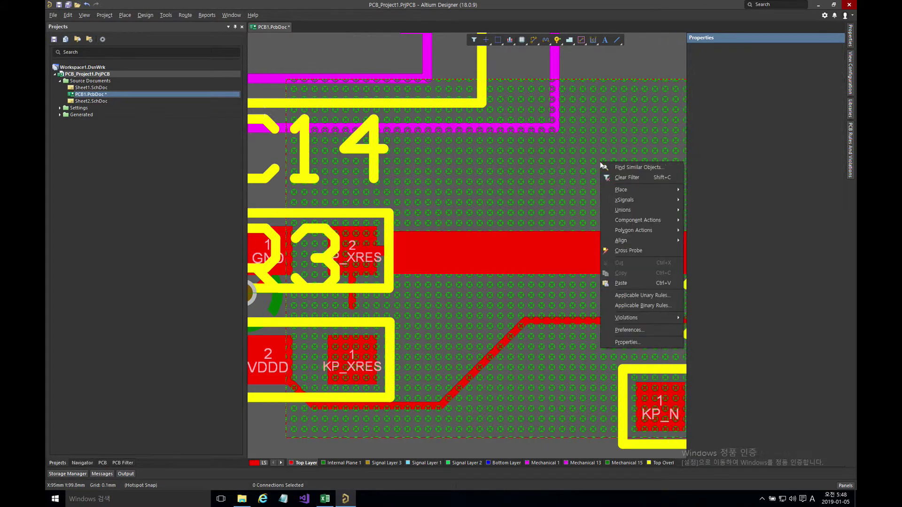
{"action": "left_click", "coordinate": [574, 164]}
{"action": "right_click", "coordinate": [589, 170]}
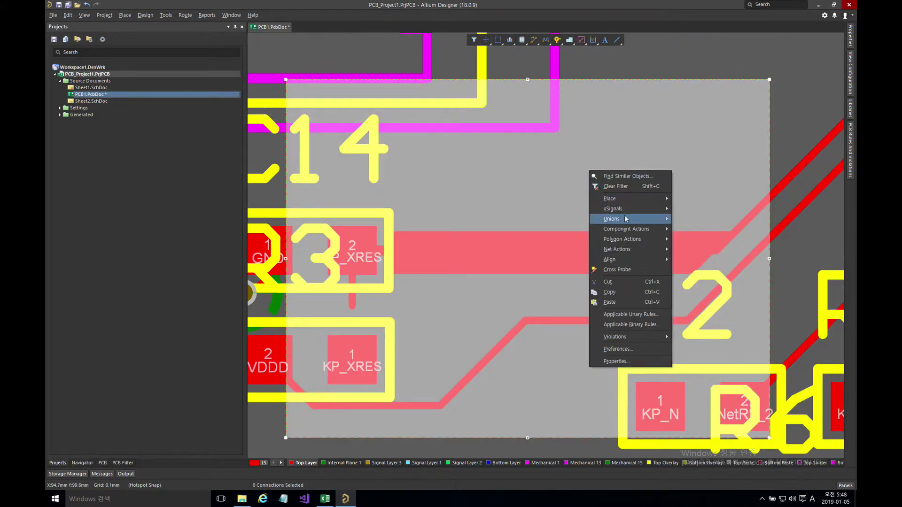
{"action": "mouse_move", "coordinate": [634, 242]}
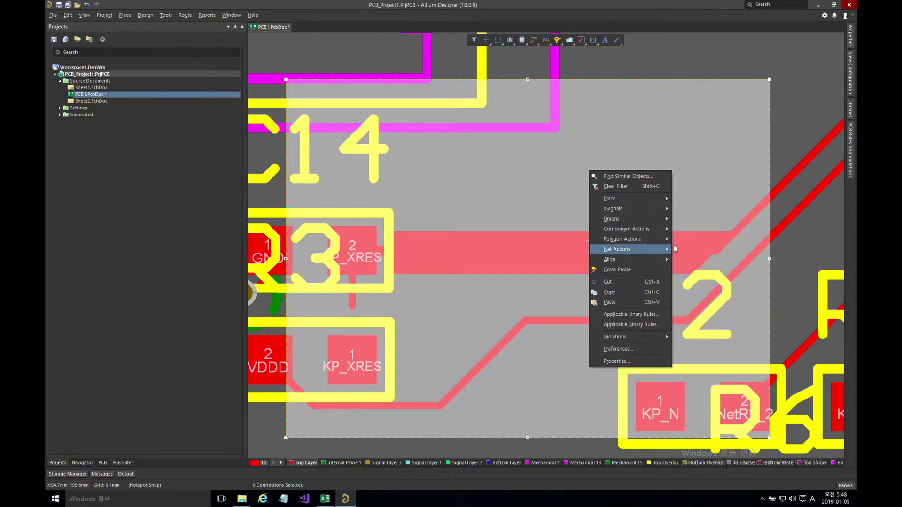
{"action": "left_click", "coordinate": [698, 252]}
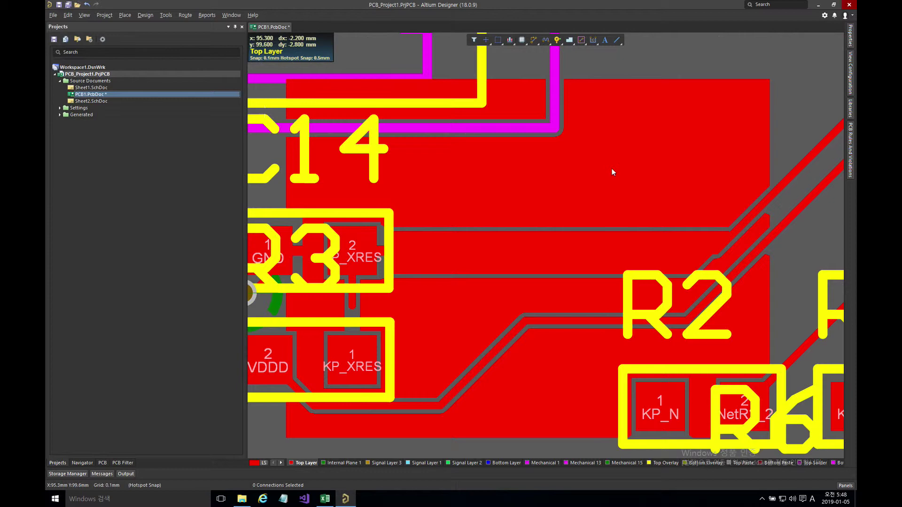
Step: Move the GND polygon left so it fully covers the pads of C14 and R3, and repour it at the new position
{"action": "right_click_drag", "start_coordinate": [612, 169], "coordinate": [707, 145]}
{"action": "left_click", "coordinate": [650, 145]}
{"action": "left_click_drag", "start_coordinate": [665, 147], "coordinate": [565, 129]}
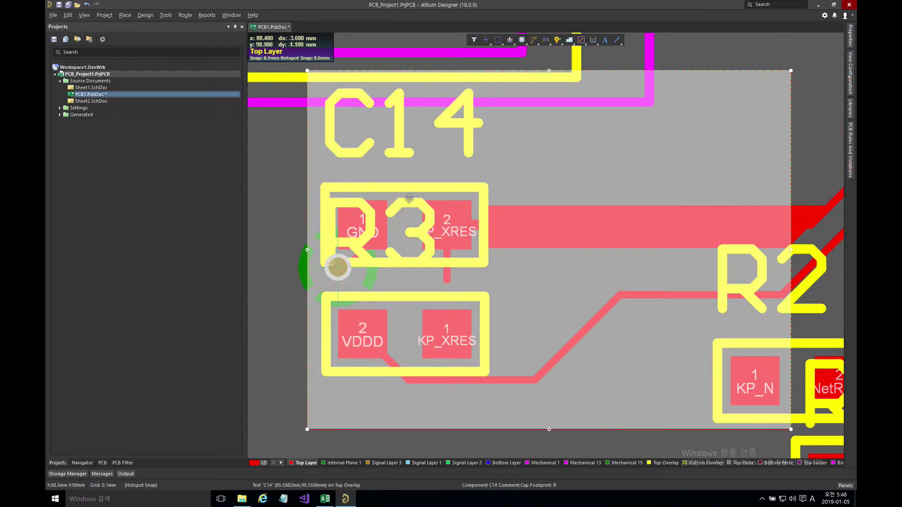
{"action": "right_click", "coordinate": [547, 153]}
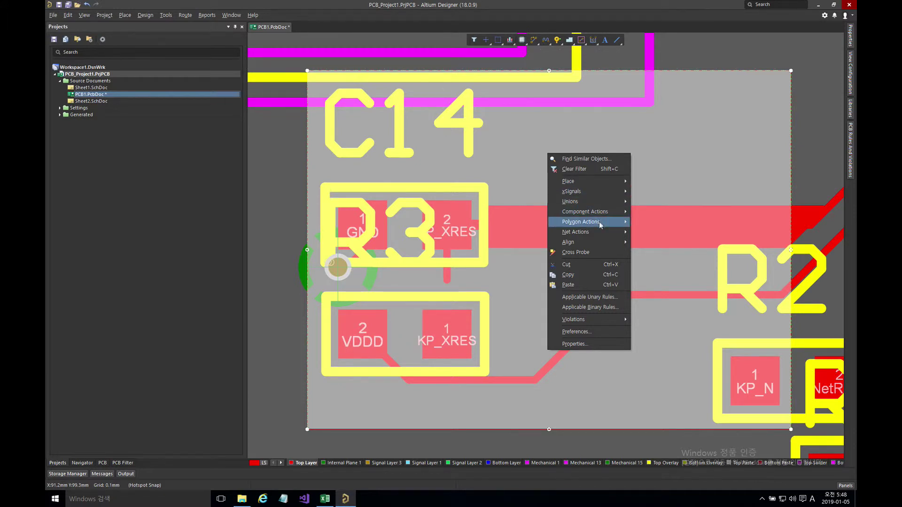
{"action": "mouse_move", "coordinate": [599, 221]}
{"action": "left_click", "coordinate": [663, 234]}
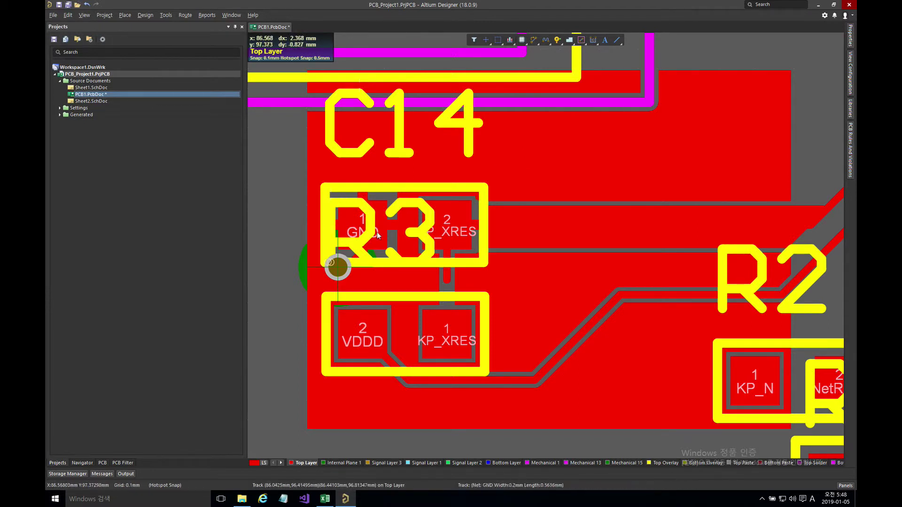
Step: Examine how the poured copper meets the GND pad of C14, and compare the extents of the GND and KP_XRES polygons by selecting each
{"action": "mouse_move", "coordinate": [362, 202]}
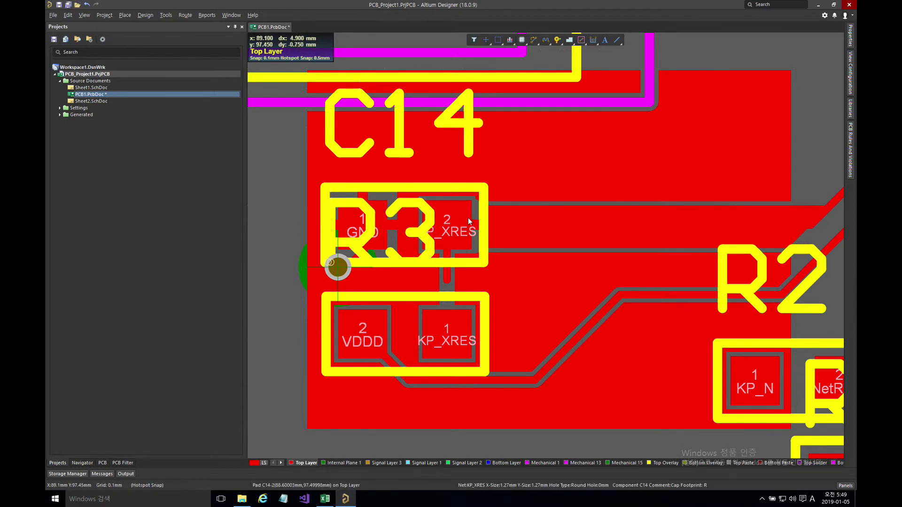
{"action": "right_click_drag", "start_coordinate": [512, 206], "coordinate": [485, 215]}
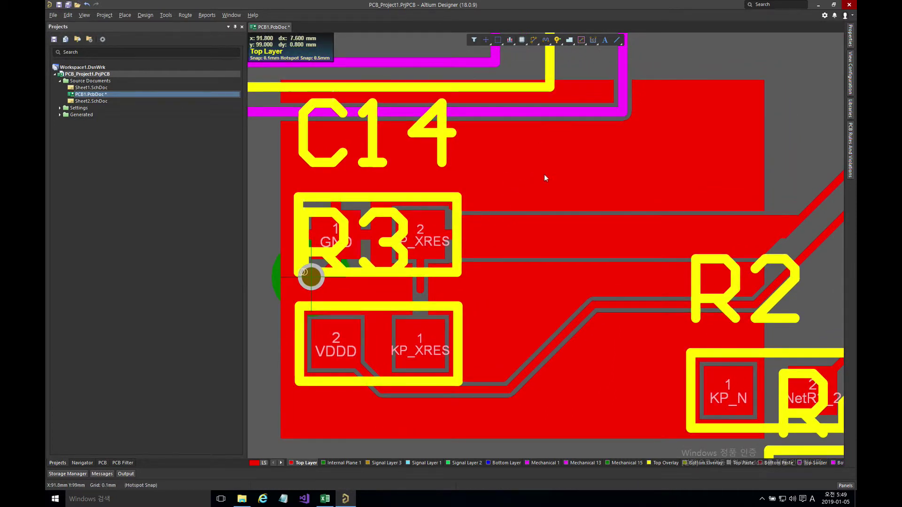
{"action": "left_click", "coordinate": [543, 177]}
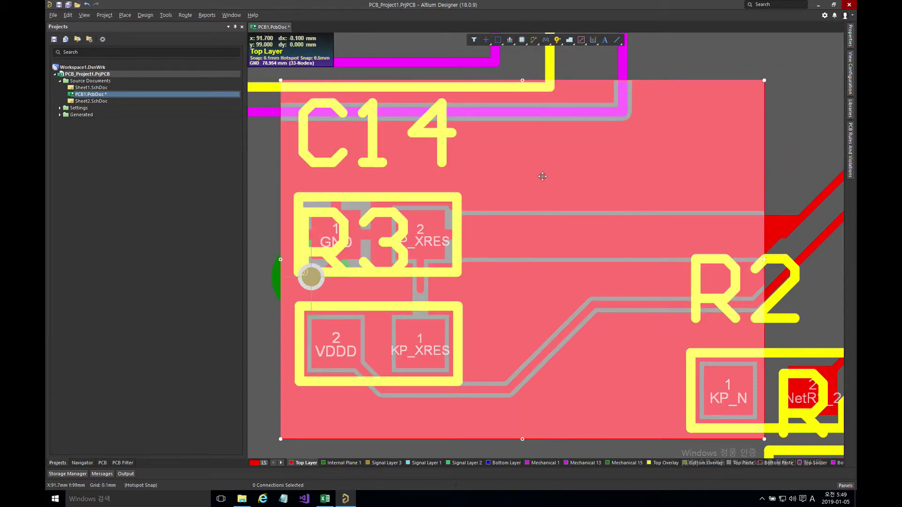
{"action": "left_click", "coordinate": [263, 193]}
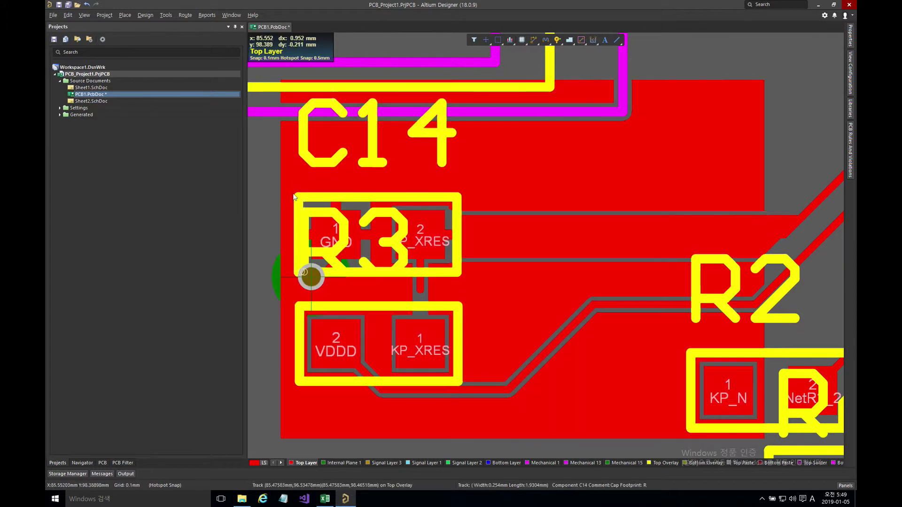
{"action": "left_click", "coordinate": [517, 225]}
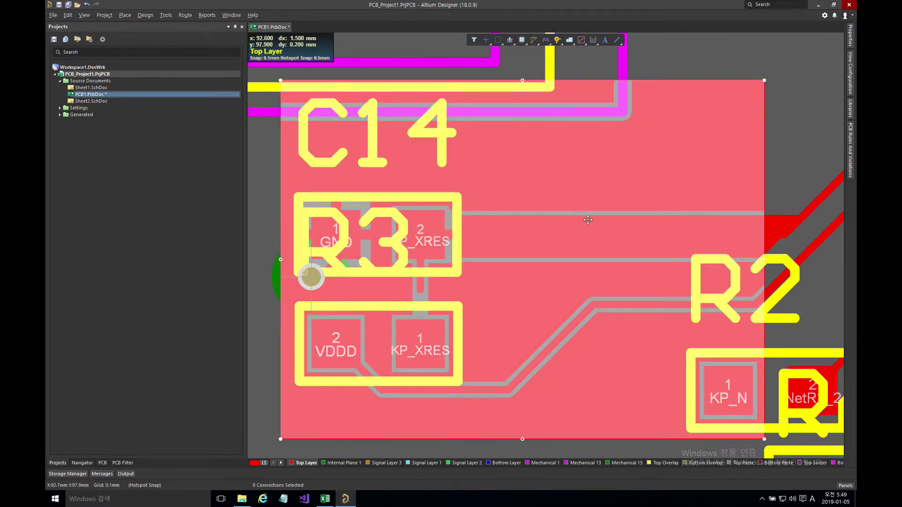
{"action": "left_click", "coordinate": [779, 220]}
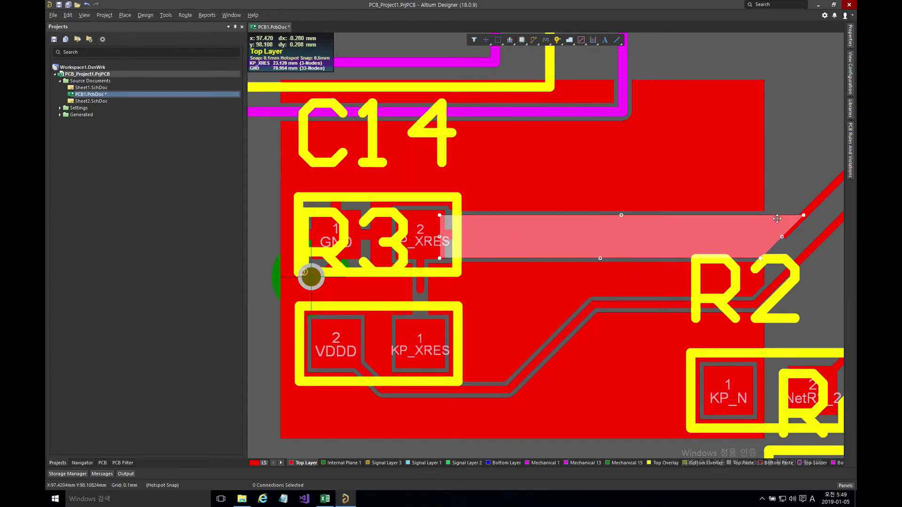
{"action": "left_click", "coordinate": [709, 155]}
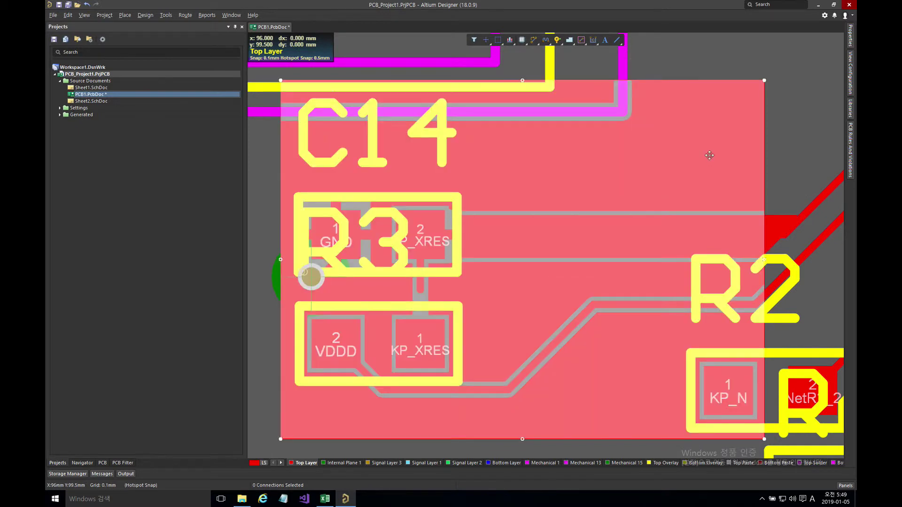
Step: Select the KP_XRES polygon and shelve all polygons on the board
{"action": "left_click", "coordinate": [780, 219]}
{"action": "right_click", "coordinate": [778, 221]}
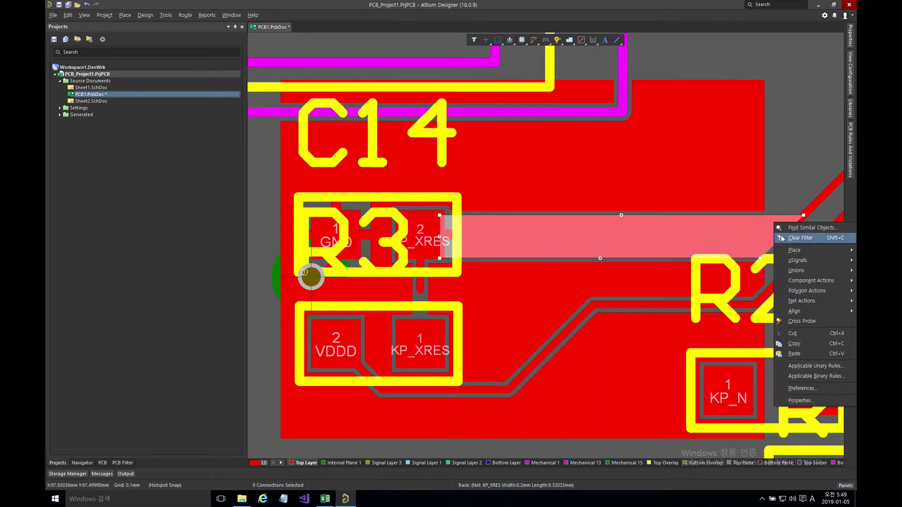
{"action": "mouse_move", "coordinate": [802, 290]}
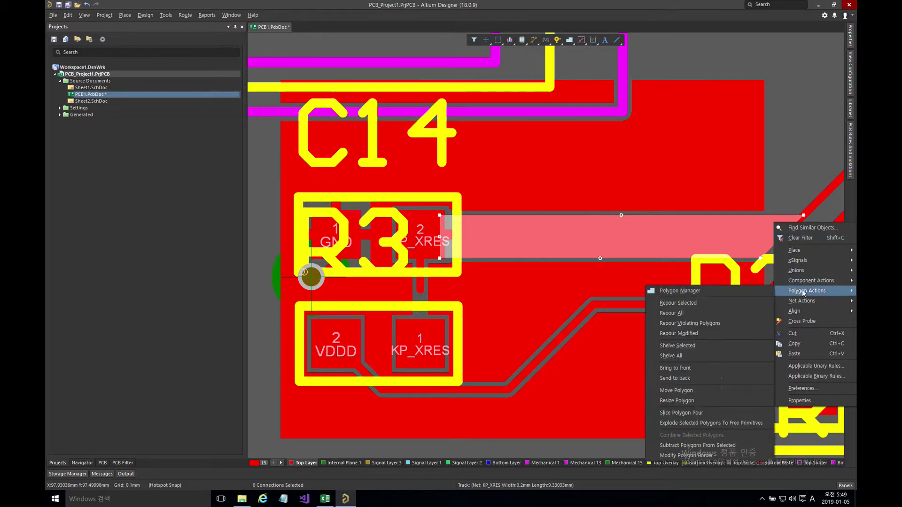
{"action": "left_click", "coordinate": [729, 356]}
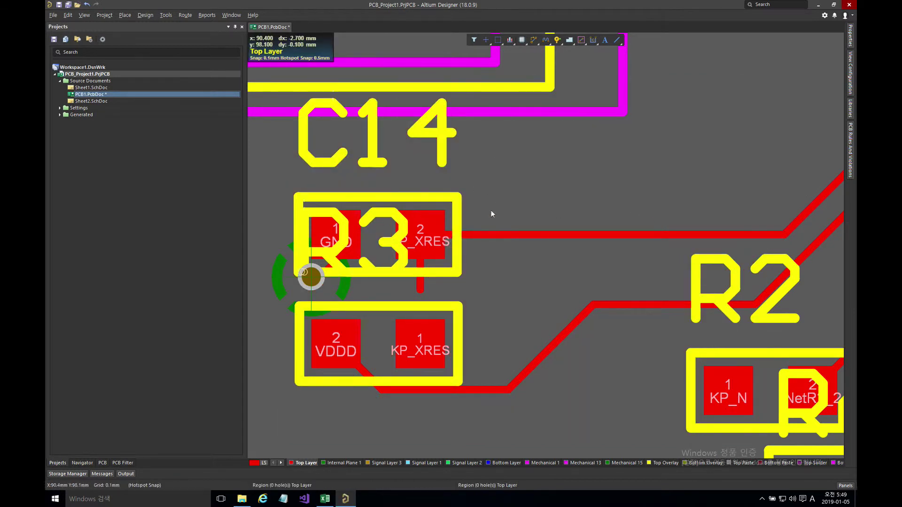
{"action": "right_click", "coordinate": [278, 174]}
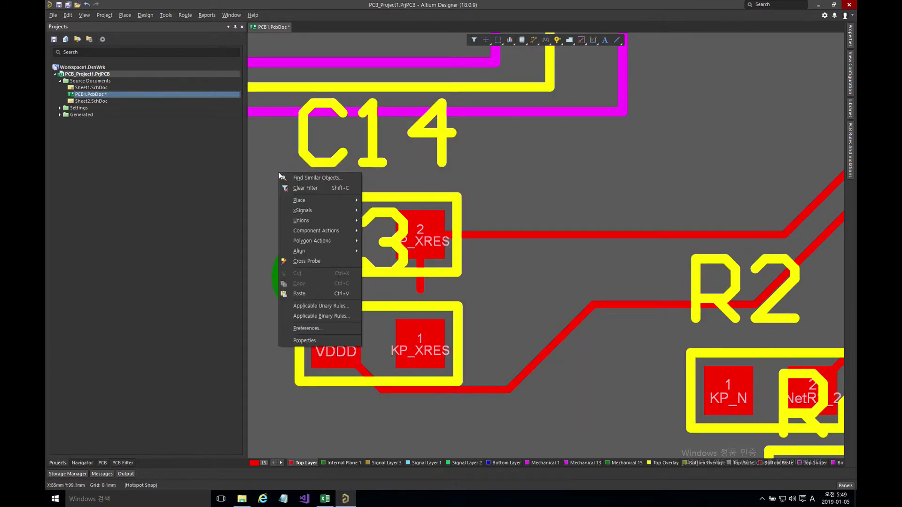
{"action": "mouse_move", "coordinate": [329, 242]}
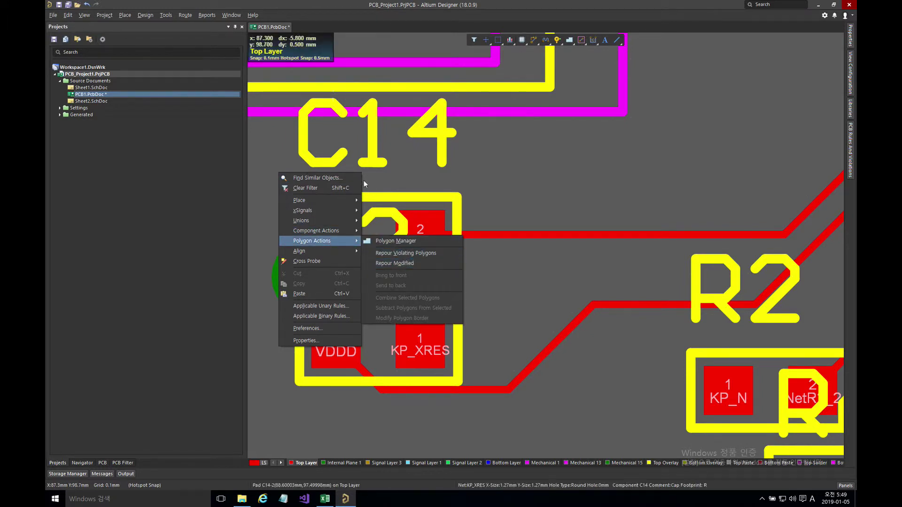
{"action": "left_click", "coordinate": [295, 147]}
{"action": "left_click", "coordinate": [268, 137]}
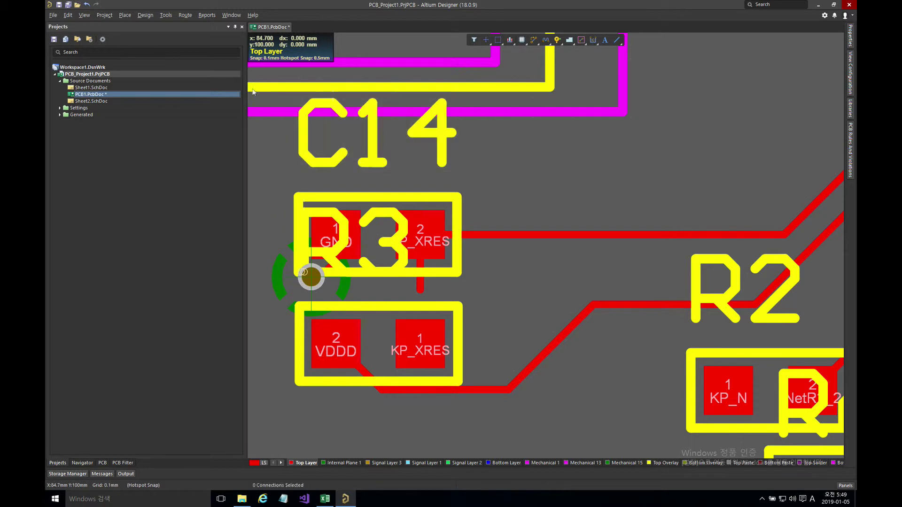
Step: Restore the two shelved polygons to the board
{"action": "left_click", "coordinate": [166, 15]}
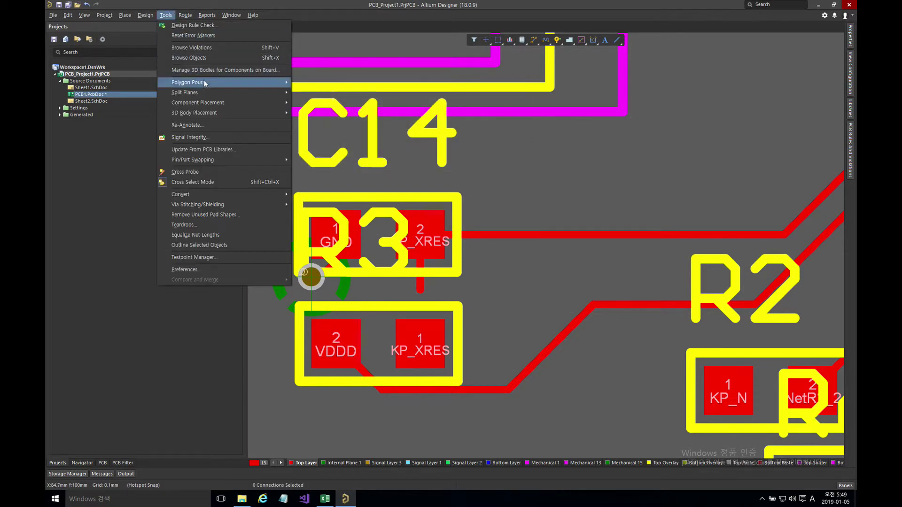
{"action": "mouse_move", "coordinate": [244, 81]}
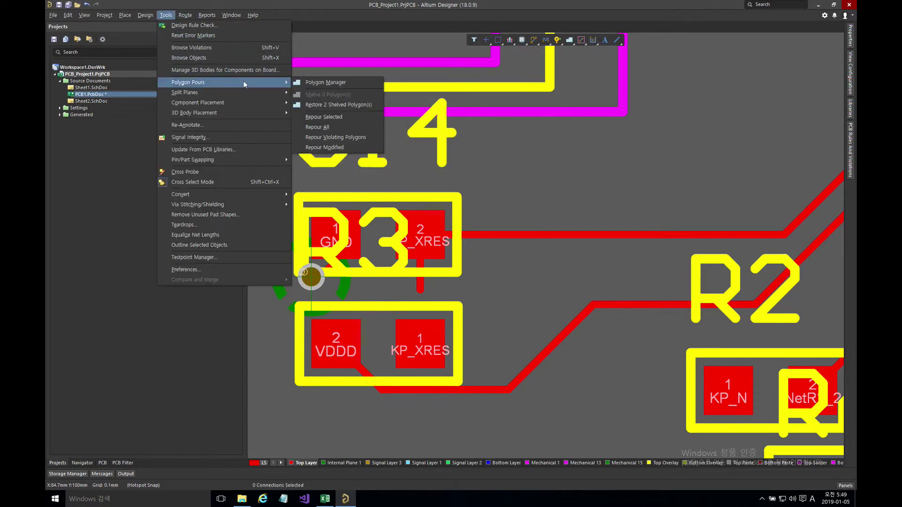
{"action": "left_click", "coordinate": [328, 105]}
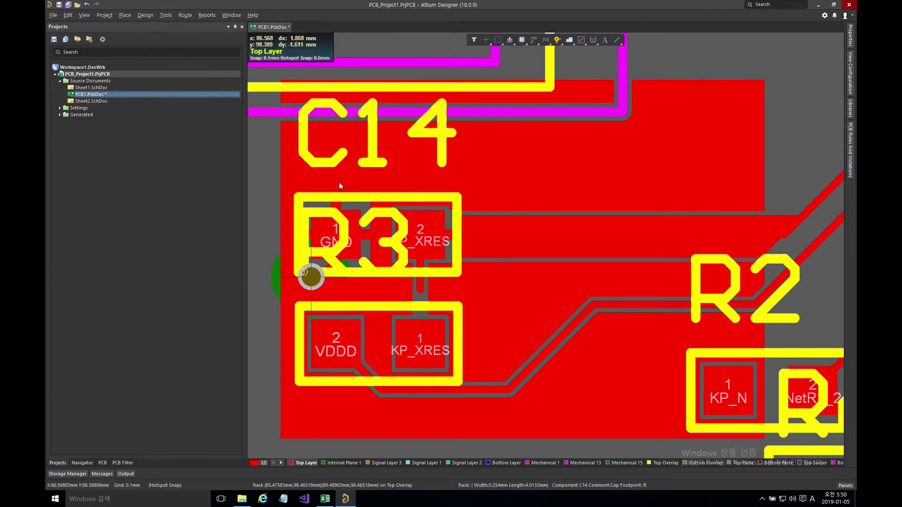
Step: Select the KP_XRES polygon, look through the polygon pour commands, and view the polygon's properties
{"action": "left_click", "coordinate": [618, 222]}
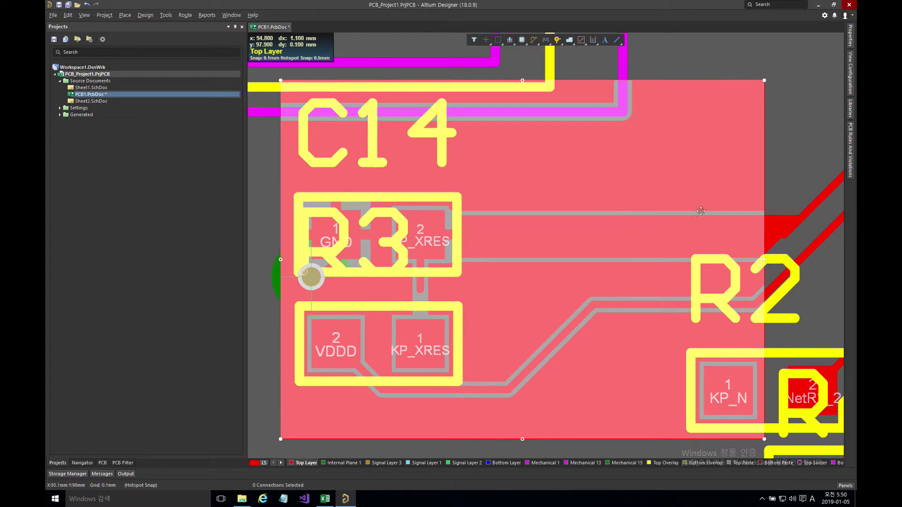
{"action": "left_click", "coordinate": [618, 222]}
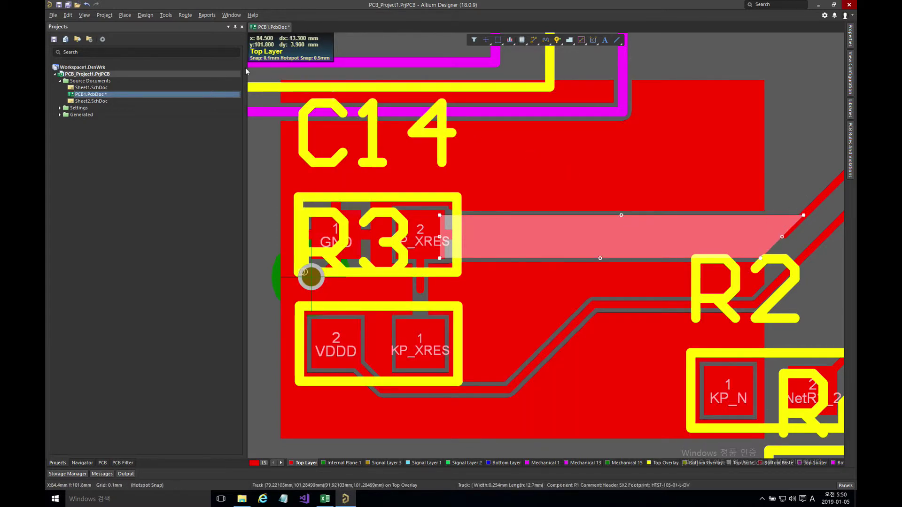
{"action": "left_click", "coordinate": [166, 15]}
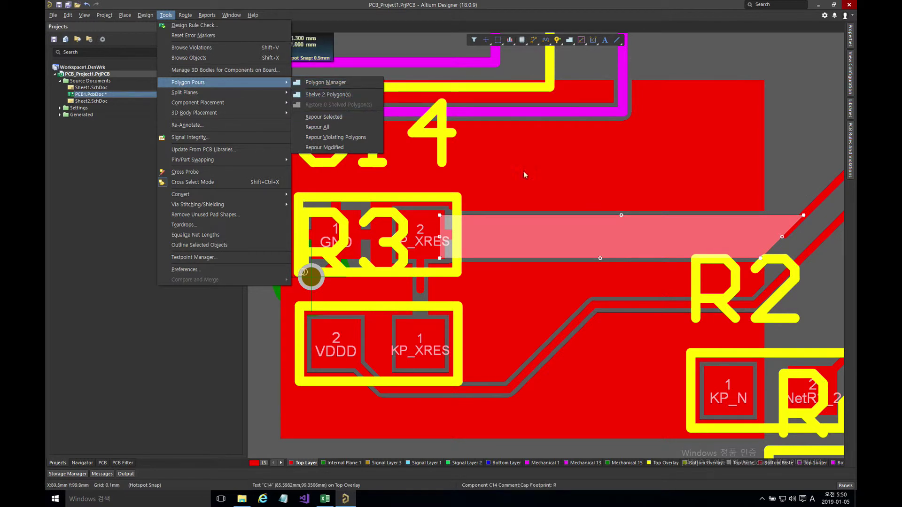
{"action": "double_click", "coordinate": [775, 229]}
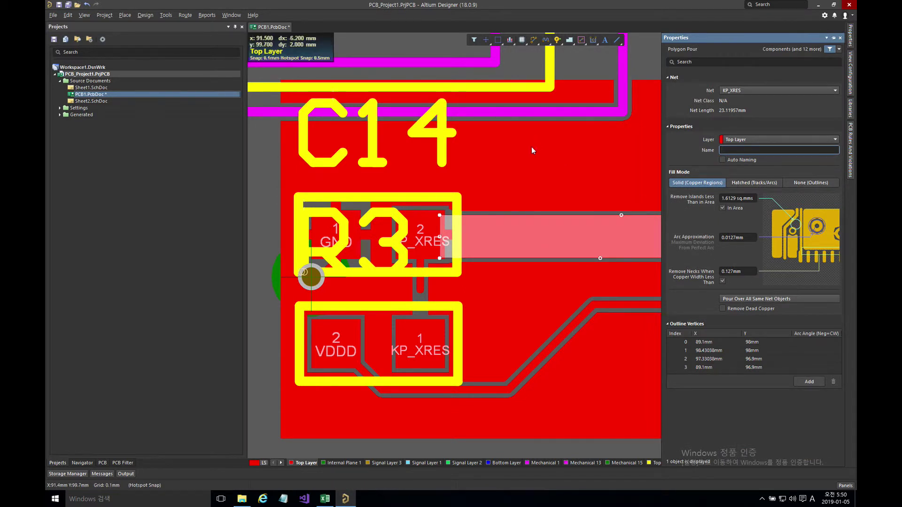
{"action": "left_click", "coordinate": [588, 161]}
{"action": "left_click", "coordinate": [588, 160]}
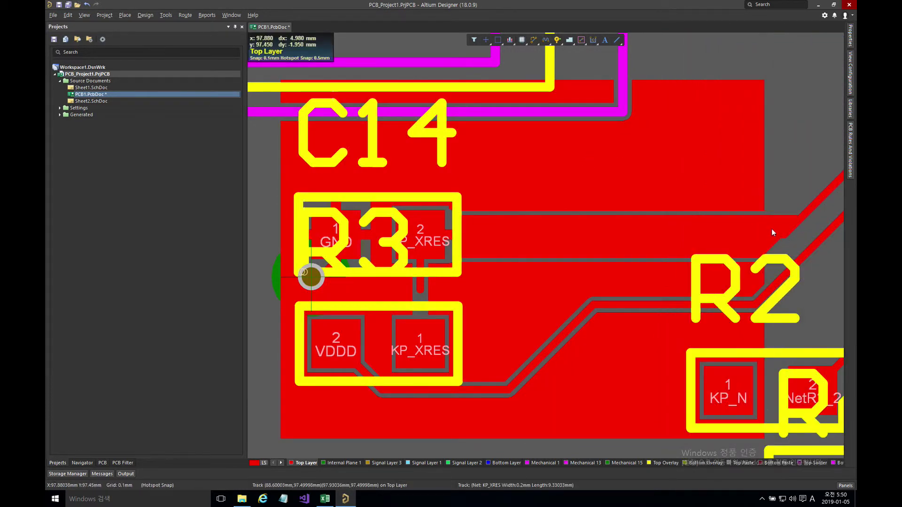
Step: Move the KP_XRES polygon up clear of the GND polygon and repour the selected GND polygon
{"action": "left_click", "coordinate": [771, 230]}
{"action": "left_click_drag", "start_coordinate": [771, 229], "coordinate": [804, 55]}
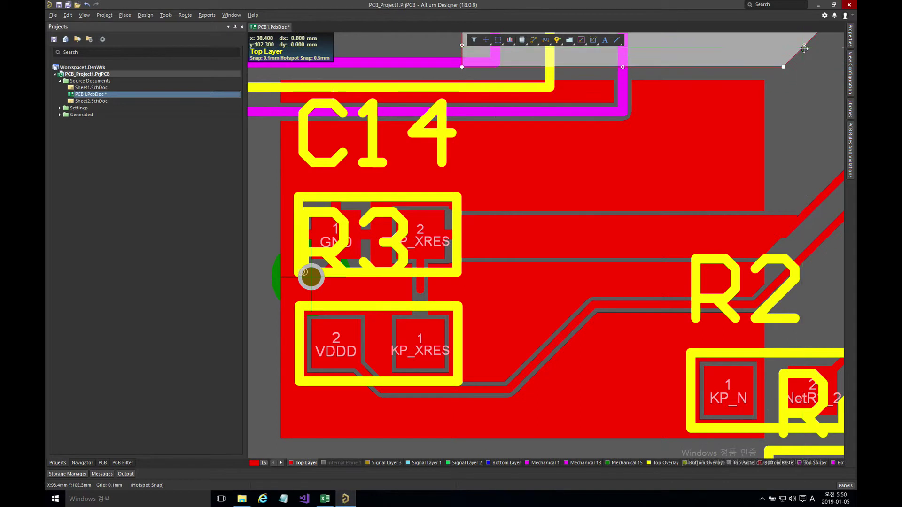
{"action": "left_click", "coordinate": [729, 149]}
{"action": "right_click", "coordinate": [729, 150]}
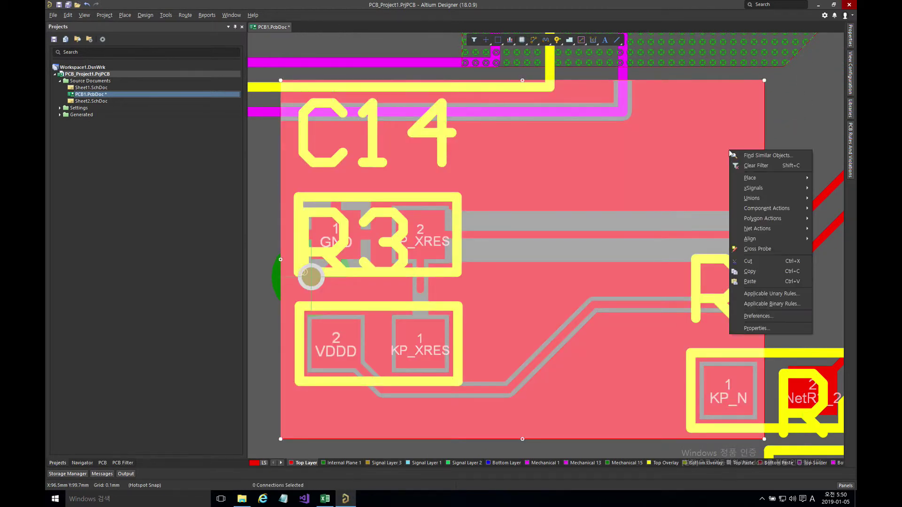
{"action": "mouse_move", "coordinate": [757, 224]}
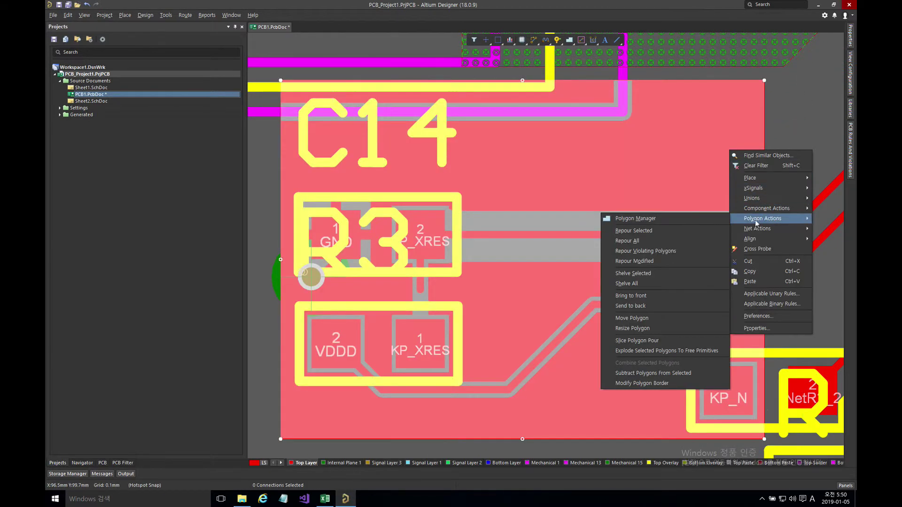
{"action": "left_click", "coordinate": [694, 230]}
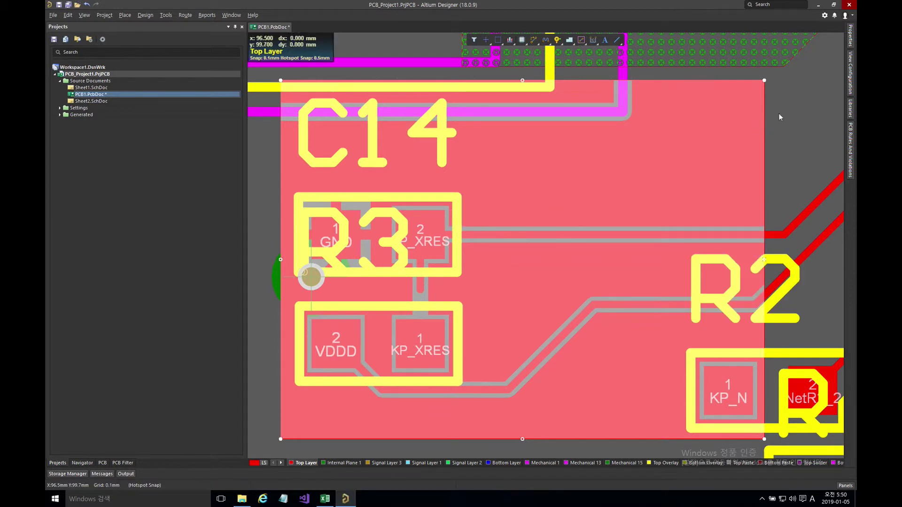
Step: Move the KP_XRES polygon back over the track from C14's KP_XRES pad and repour only that polygon
{"action": "left_click", "coordinate": [779, 114]}
{"action": "left_click", "coordinate": [702, 240]}
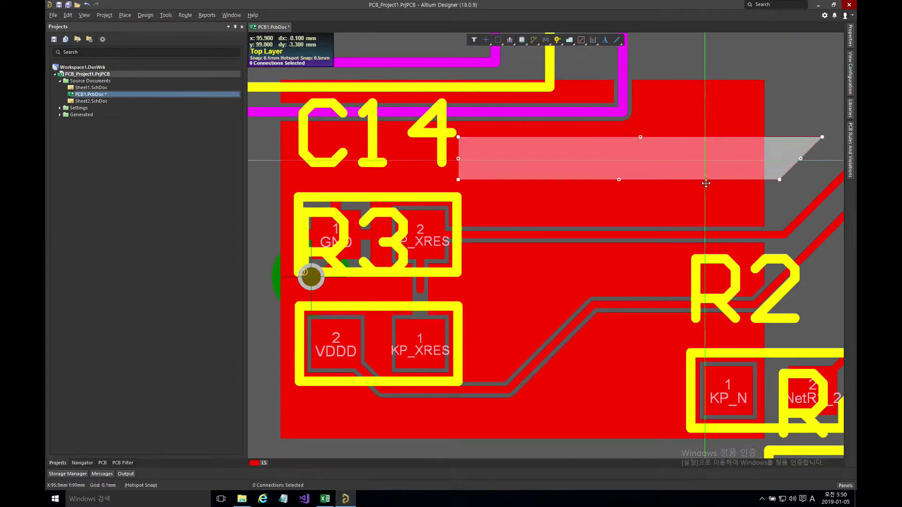
{"action": "left_click_drag", "start_coordinate": [702, 241], "coordinate": [685, 241]}
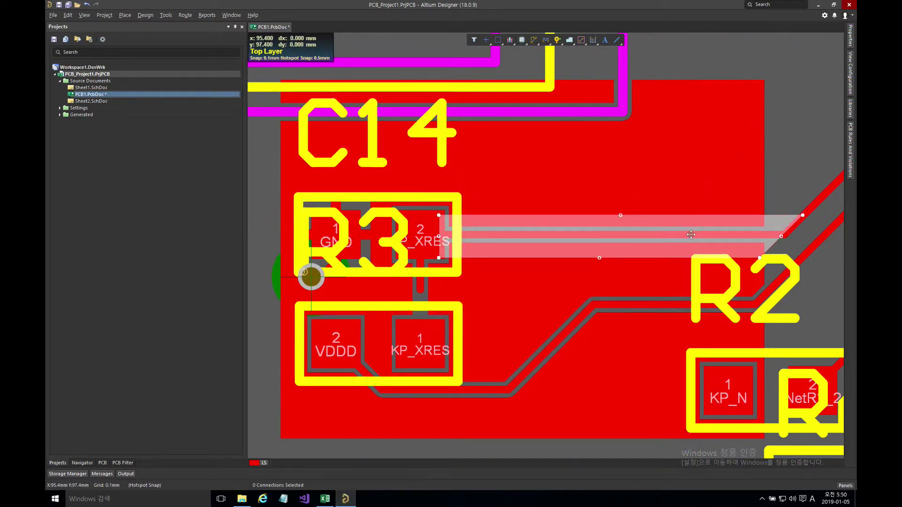
{"action": "right_click", "coordinate": [771, 225]}
{"action": "mouse_move", "coordinate": [782, 251]}
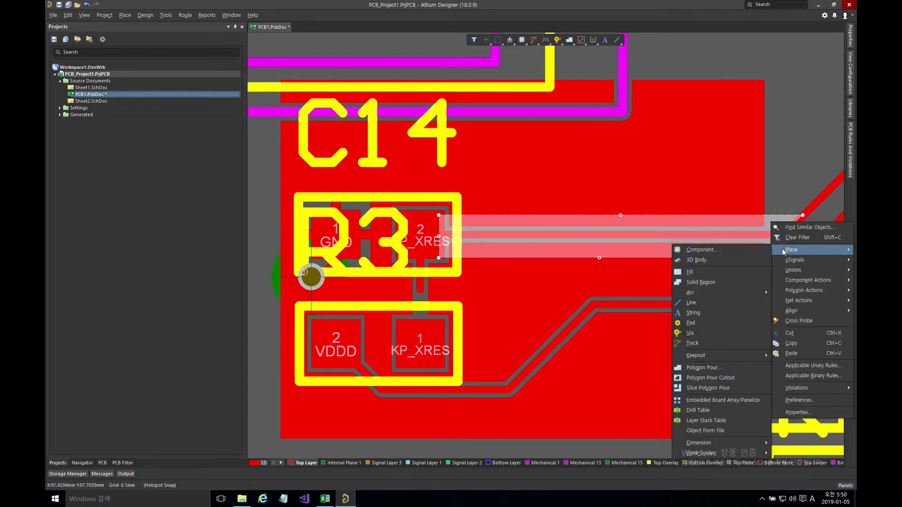
{"action": "mouse_move", "coordinate": [799, 291]}
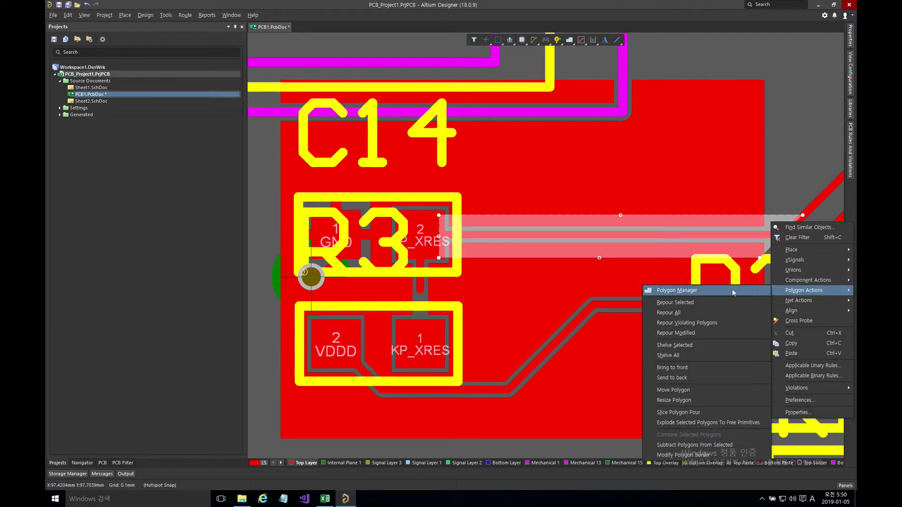
{"action": "left_click", "coordinate": [723, 305]}
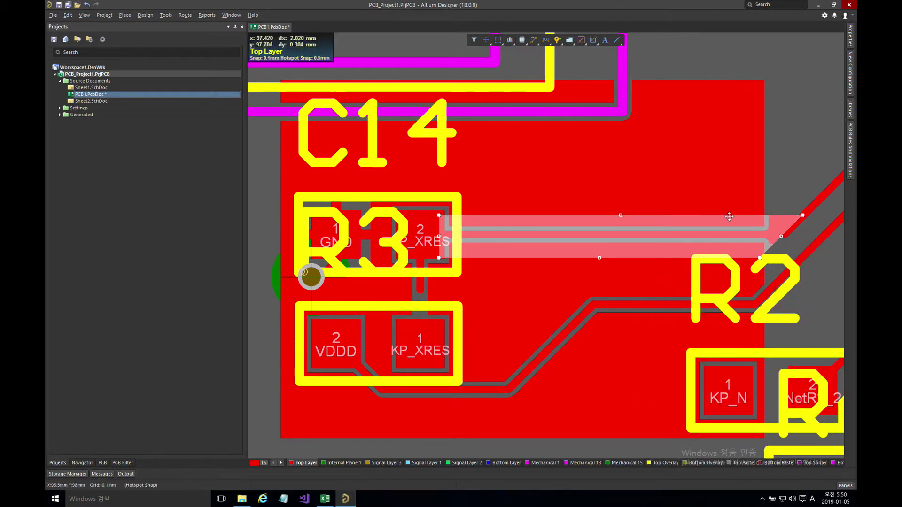
{"action": "left_click", "coordinate": [781, 188]}
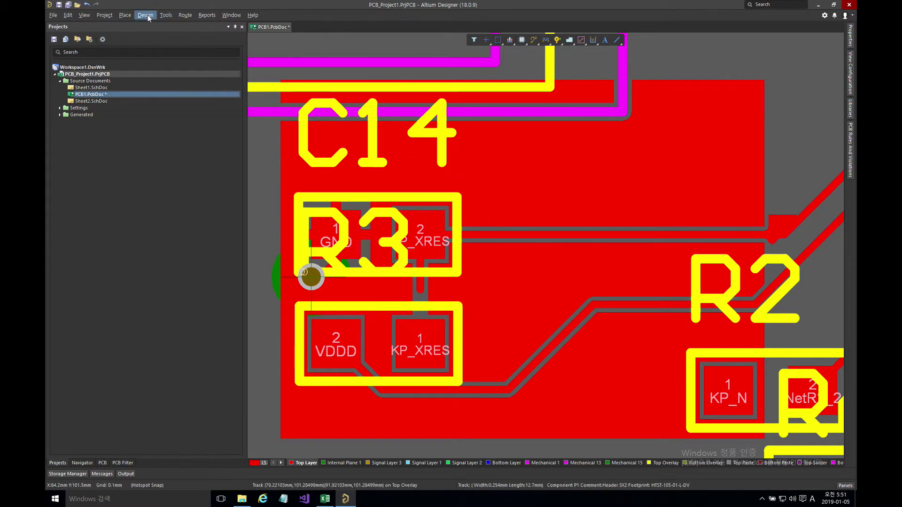
Step: In the Polygon Pour Manager, preview the pour order of the KP_XRES and GND polygons and auto-generate that order
{"action": "left_click", "coordinate": [163, 17]}
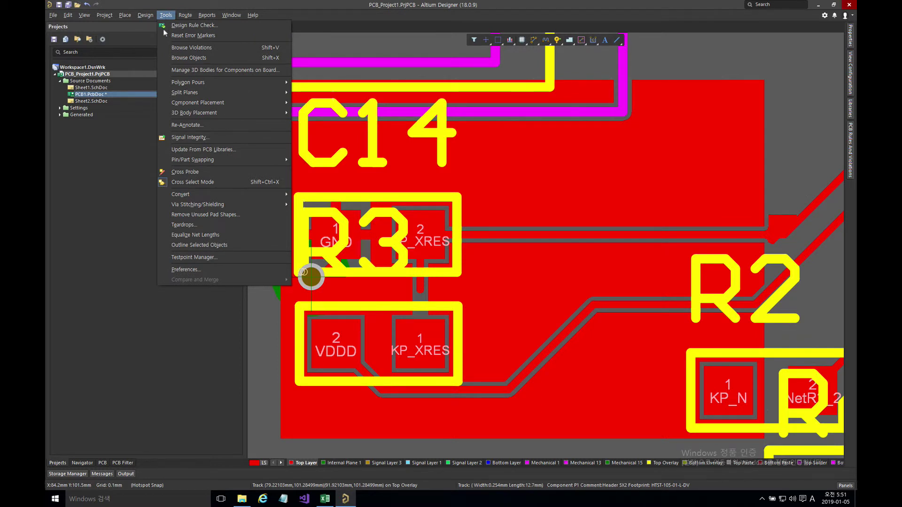
{"action": "mouse_move", "coordinate": [257, 83]}
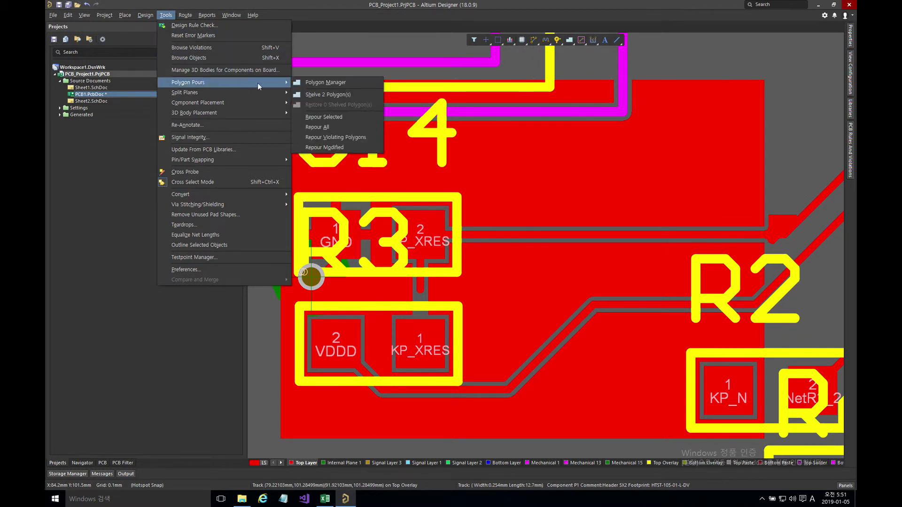
{"action": "left_click", "coordinate": [319, 84]}
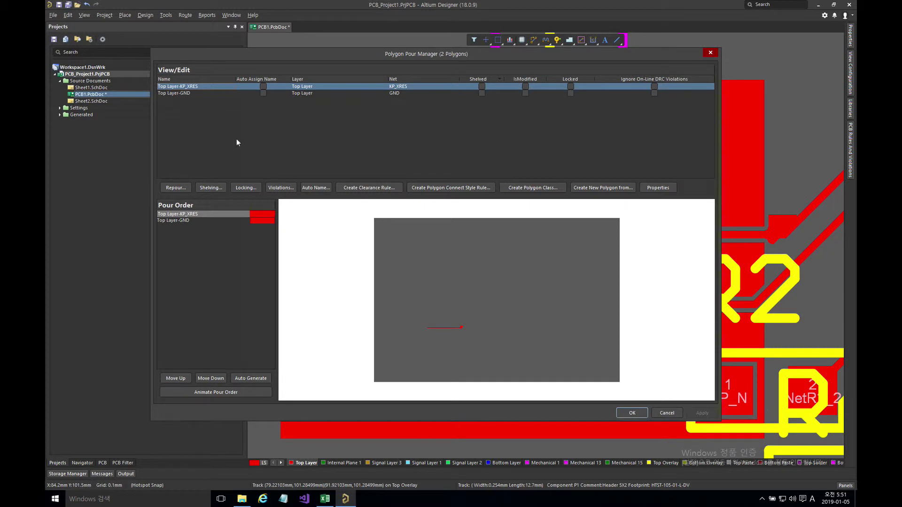
{"action": "left_click", "coordinate": [189, 217]}
{"action": "left_click", "coordinate": [189, 221]}
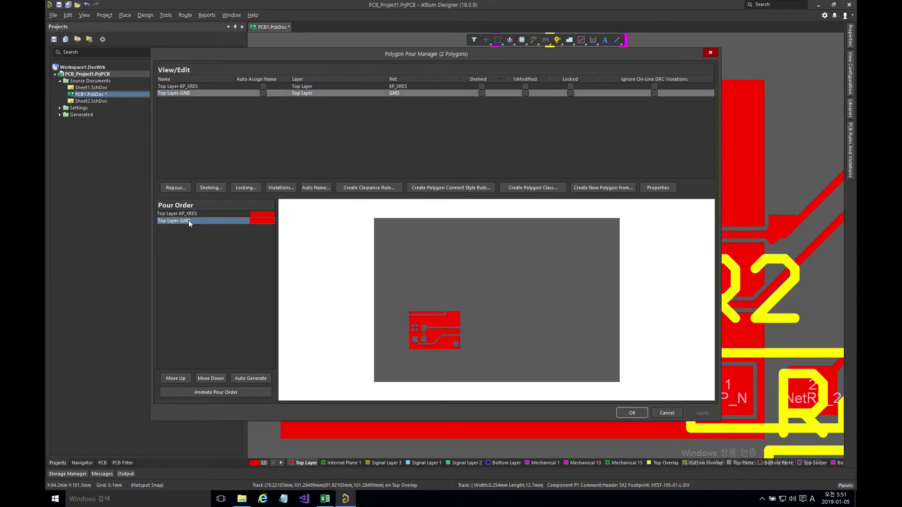
{"action": "left_click", "coordinate": [211, 393]}
{"action": "left_click", "coordinate": [252, 380]}
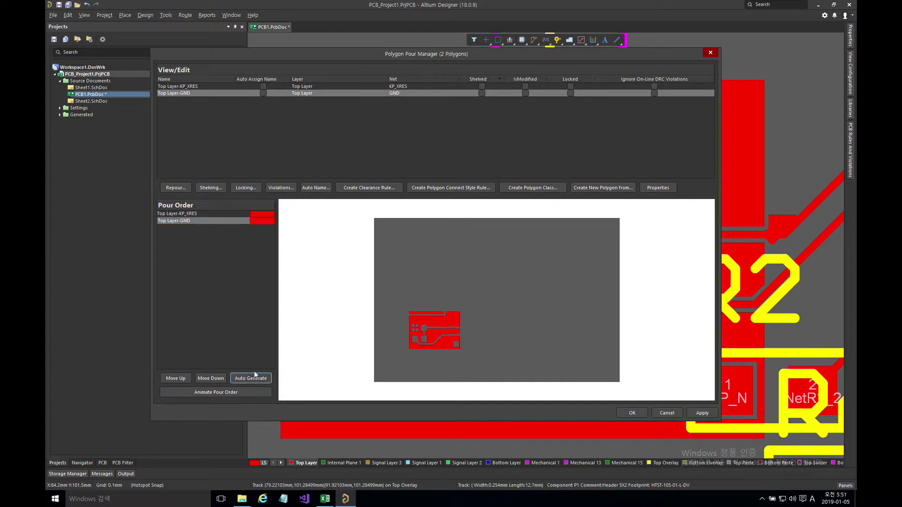
{"action": "left_click", "coordinate": [211, 141]}
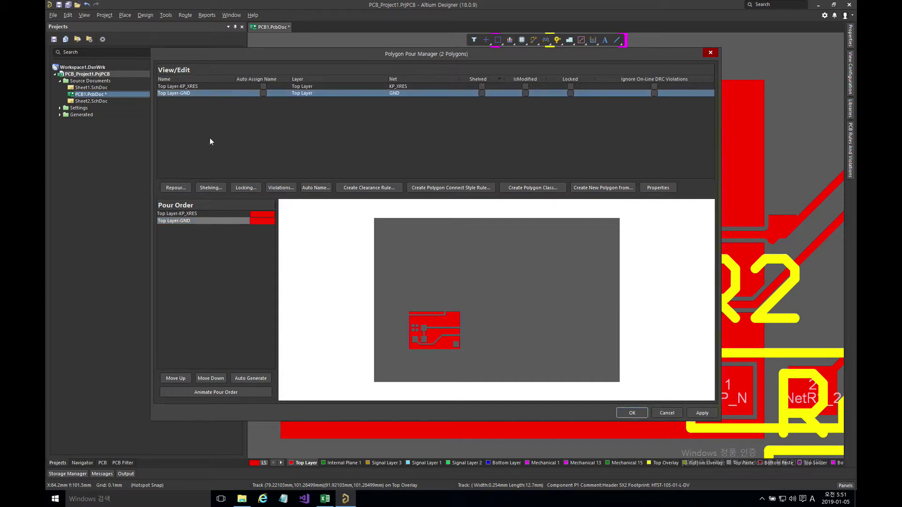
Step: Repour both the Top Layer-KP_XRES and Top Layer-GND polygons together and accept the Polygon Pour Manager changes
{"action": "left_click", "coordinate": [182, 87]}
{"action": "left_click", "coordinate": [182, 93], "text": "shift"}
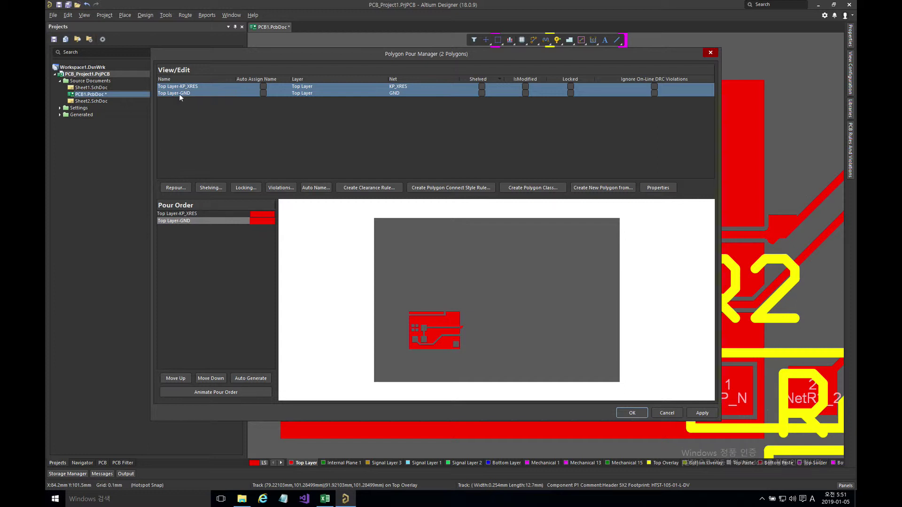
{"action": "left_click", "coordinate": [181, 188]}
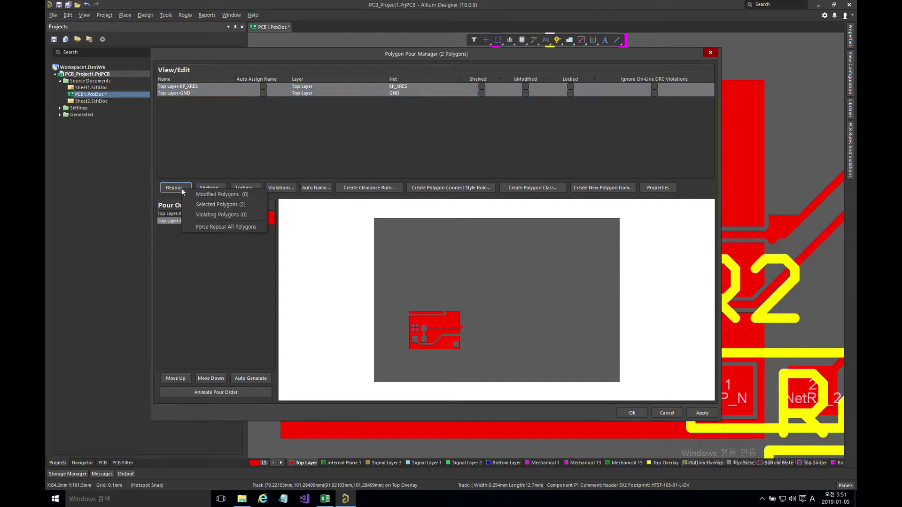
{"action": "left_click", "coordinate": [219, 205]}
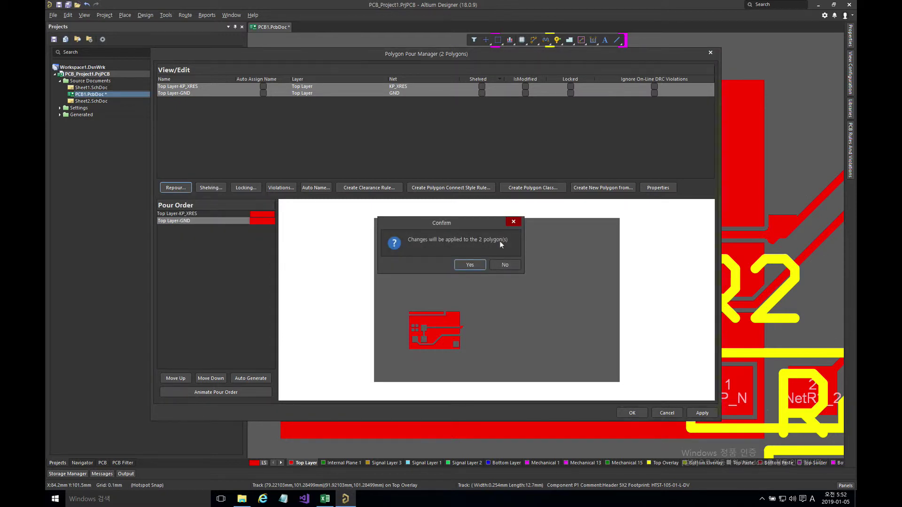
{"action": "left_click", "coordinate": [475, 266]}
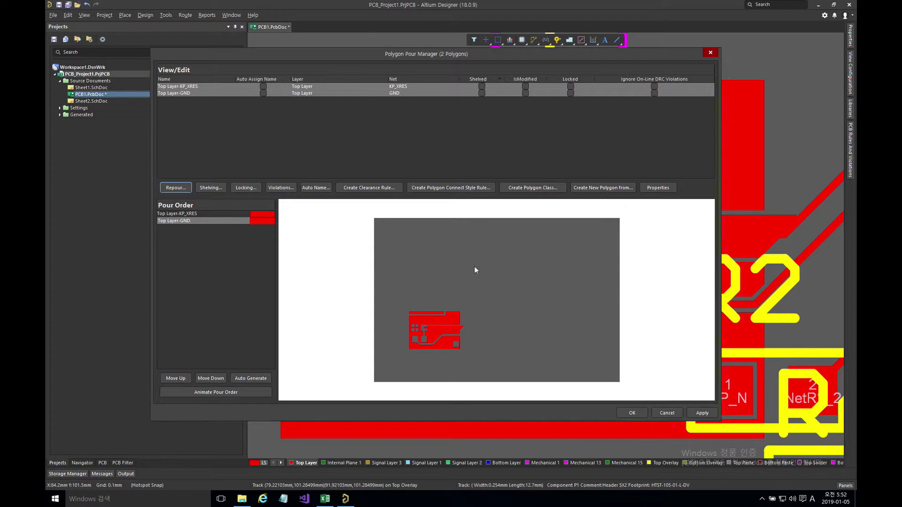
{"action": "left_click", "coordinate": [632, 409]}
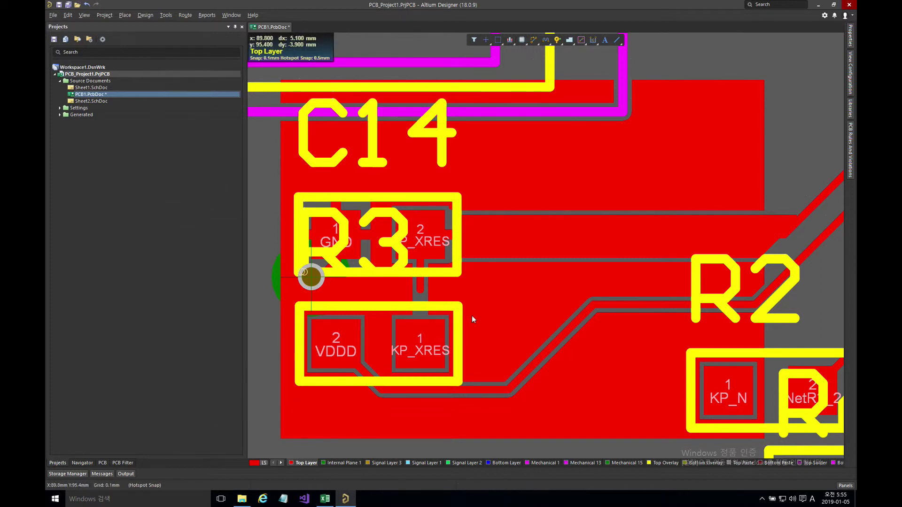
Step: Delete the GND polygon and the KP_XRES polygon from the board
{"action": "left_click", "coordinate": [502, 305]}
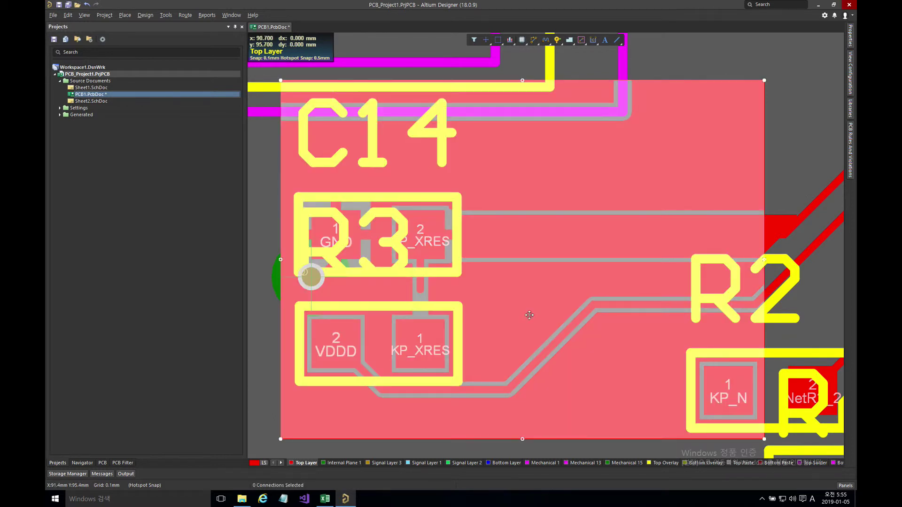
{"action": "key", "text": "Delete"}
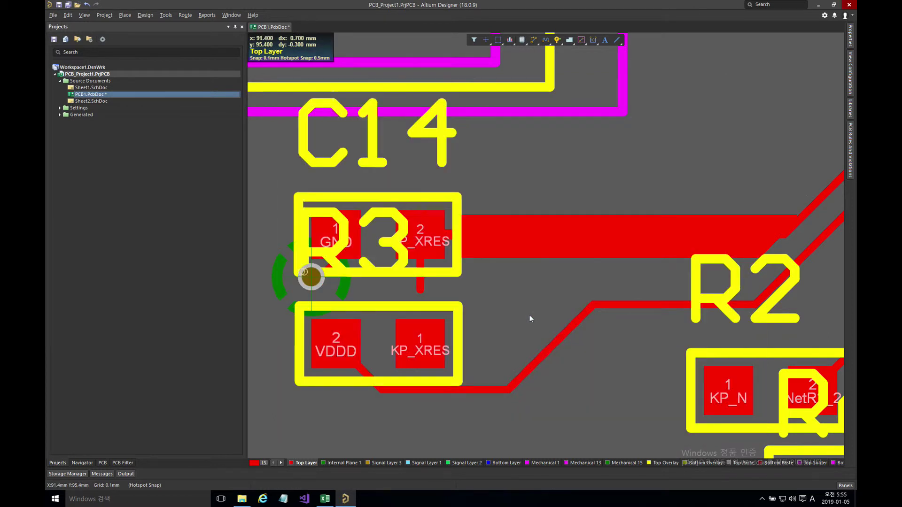
{"action": "left_click", "coordinate": [525, 256]}
{"action": "key", "text": "Delete"}
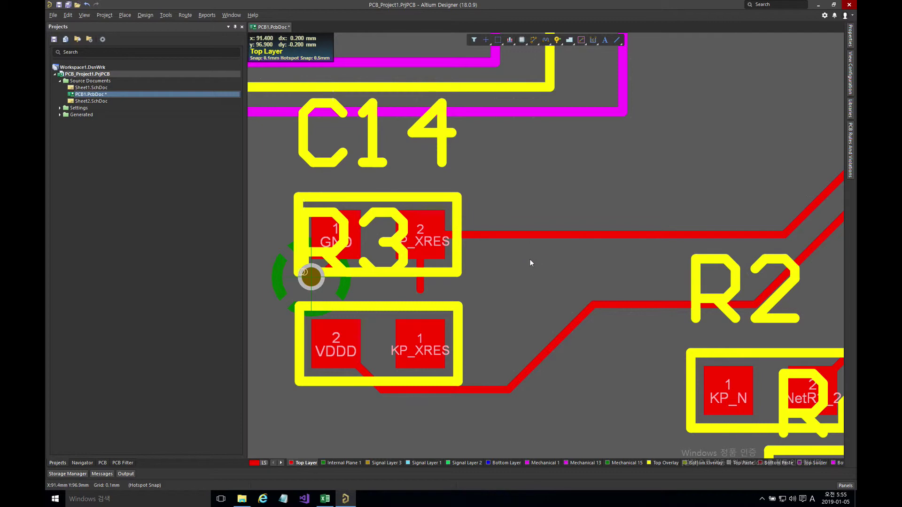
Step: Start a new polygon from the board outline in the Polygon Pour Manager
{"action": "key", "text": "z"}
{"action": "key", "text": "a"}
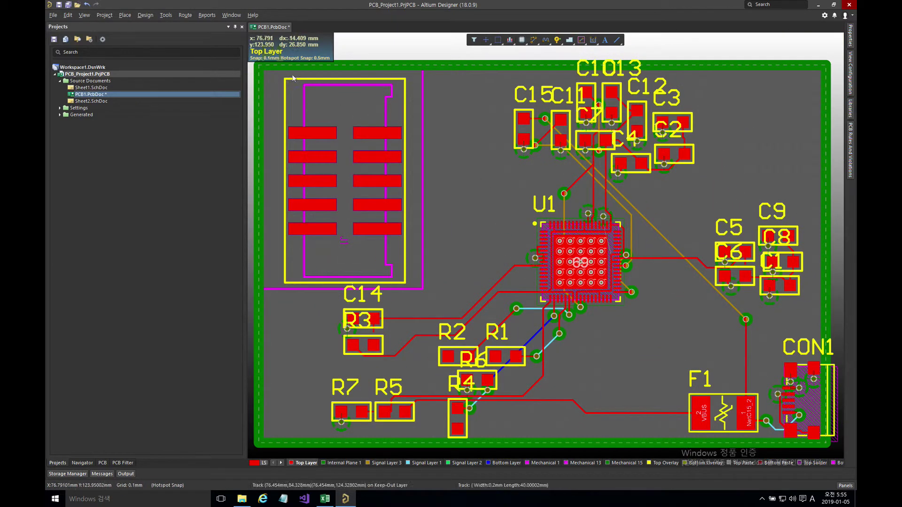
{"action": "left_click", "coordinate": [169, 16]}
{"action": "mouse_move", "coordinate": [206, 83]}
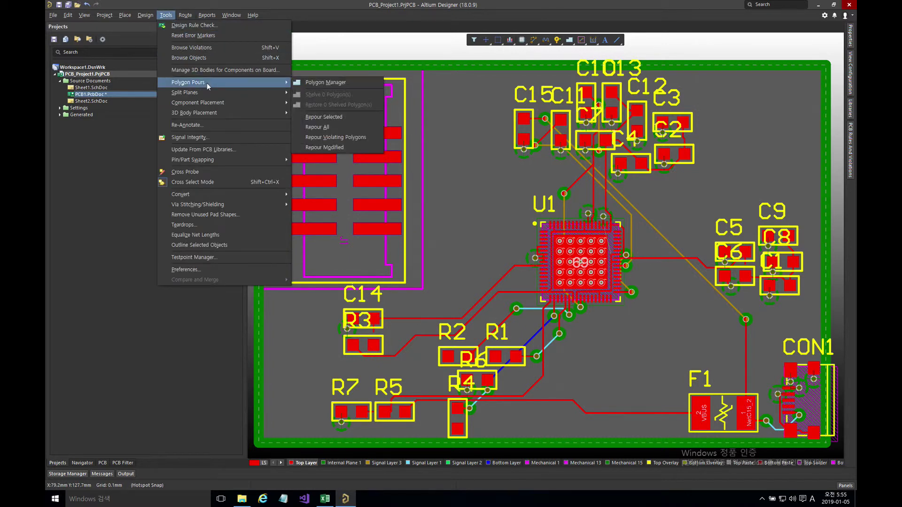
{"action": "left_click", "coordinate": [327, 84]}
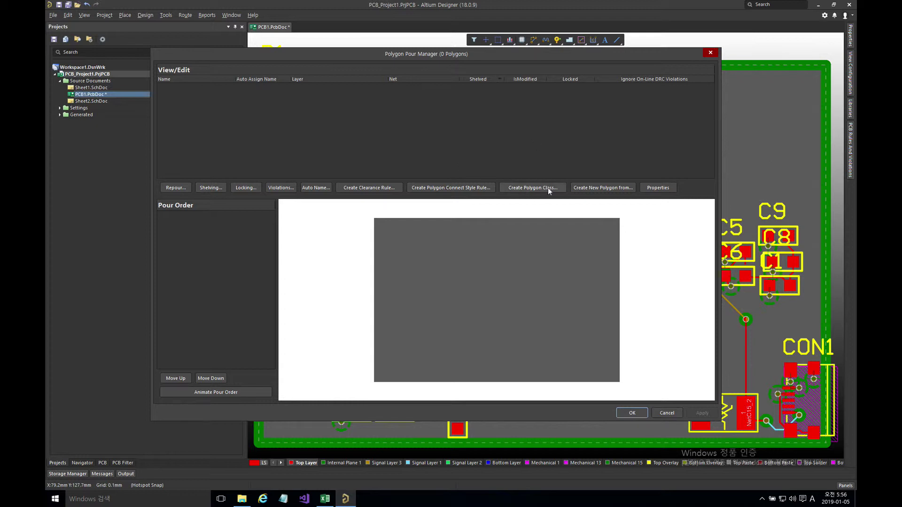
{"action": "left_click", "coordinate": [616, 190]}
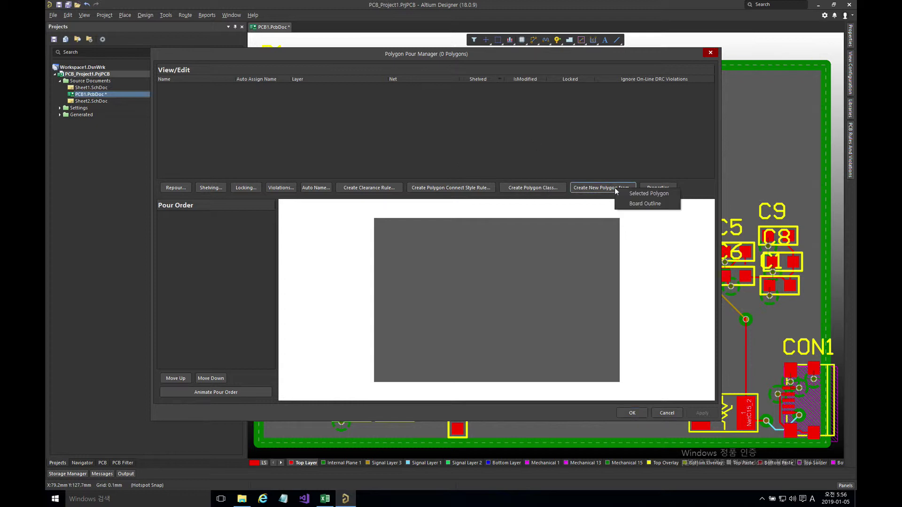
{"action": "left_click", "coordinate": [643, 206]}
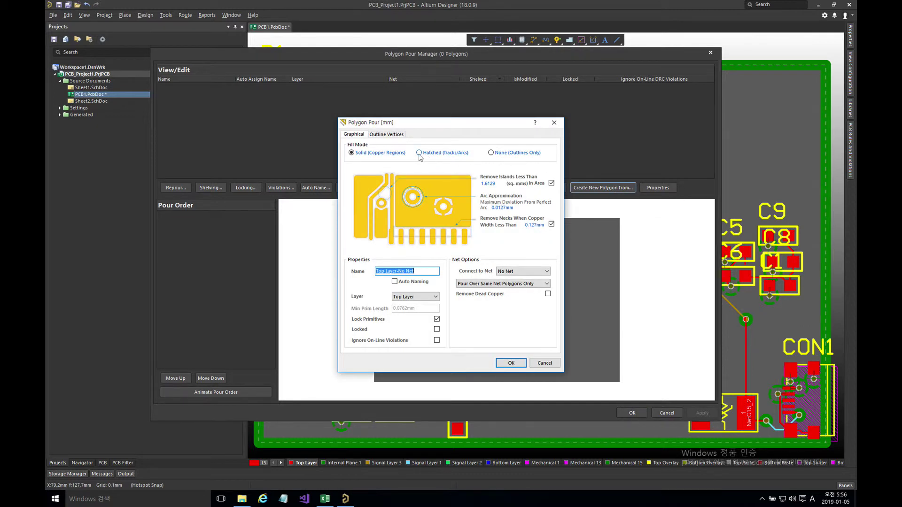
Step: Connect the new polygon to the GND net with Pour Over All Same Net Objects and dead copper removal enabled
{"action": "left_click", "coordinate": [520, 272]}
{"action": "left_click", "coordinate": [517, 285]}
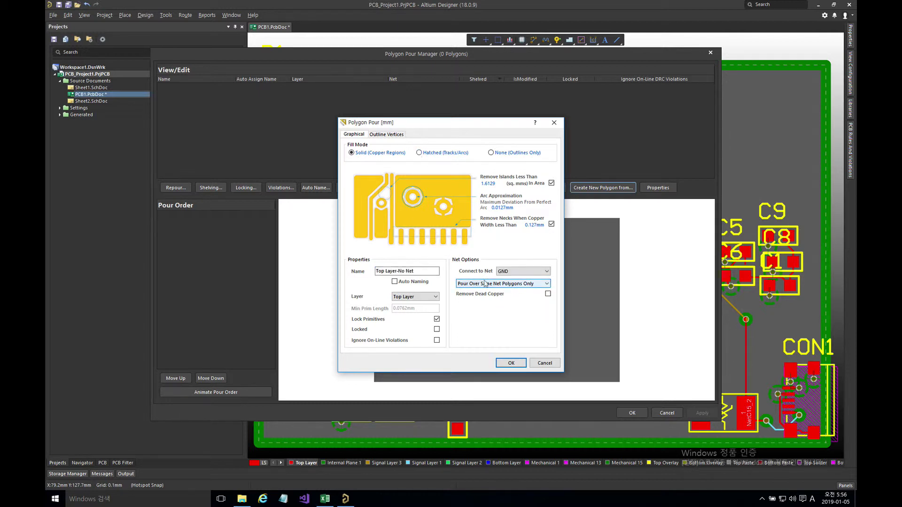
{"action": "left_click", "coordinate": [467, 285]}
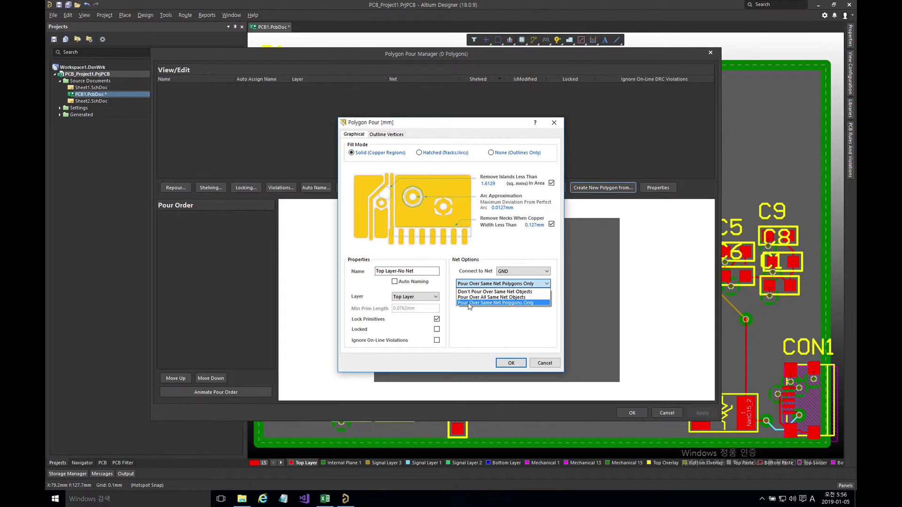
{"action": "left_click", "coordinate": [471, 298]}
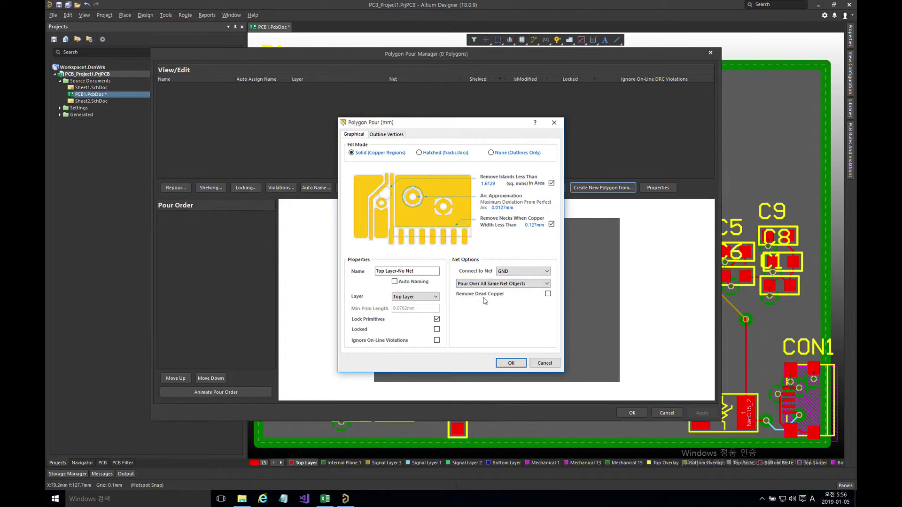
{"action": "left_click", "coordinate": [548, 294]}
Step: Name the new polygon Top Layer-GND and accept its settings
{"action": "left_click", "coordinate": [404, 270]}
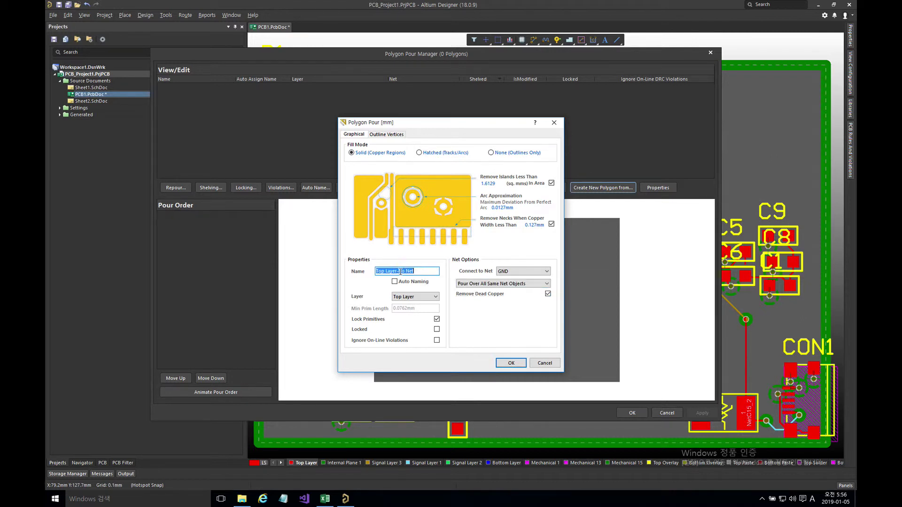
{"action": "left_click", "coordinate": [402, 271]}
{"action": "left_click_drag", "start_coordinate": [399, 271], "coordinate": [438, 277]}
{"action": "type", "text": "GND"}
{"action": "left_click_drag", "start_coordinate": [414, 272], "coordinate": [375, 271]}
{"action": "left_click", "coordinate": [511, 363]}
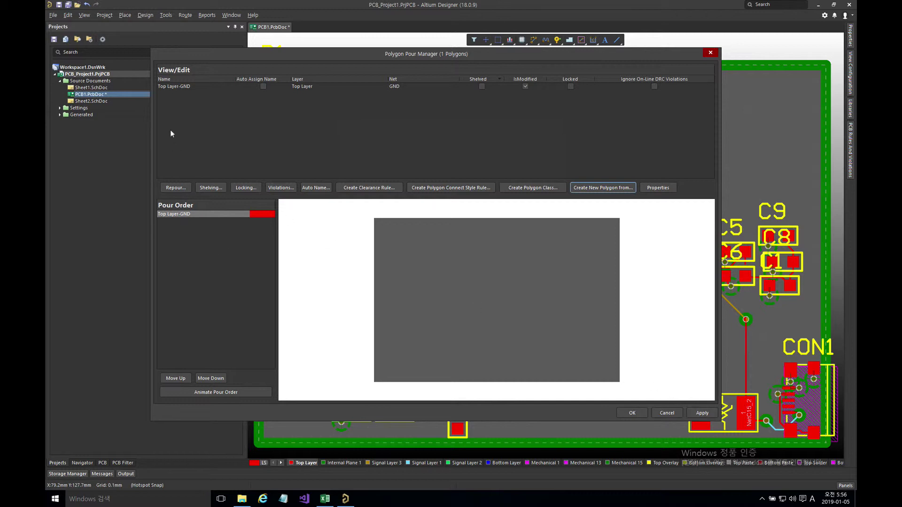
Step: Repour the modified Top Layer-GND polygon, apply the polygon changes to the design and close the Polygon Pour Manager
{"action": "right_click", "coordinate": [175, 87]}
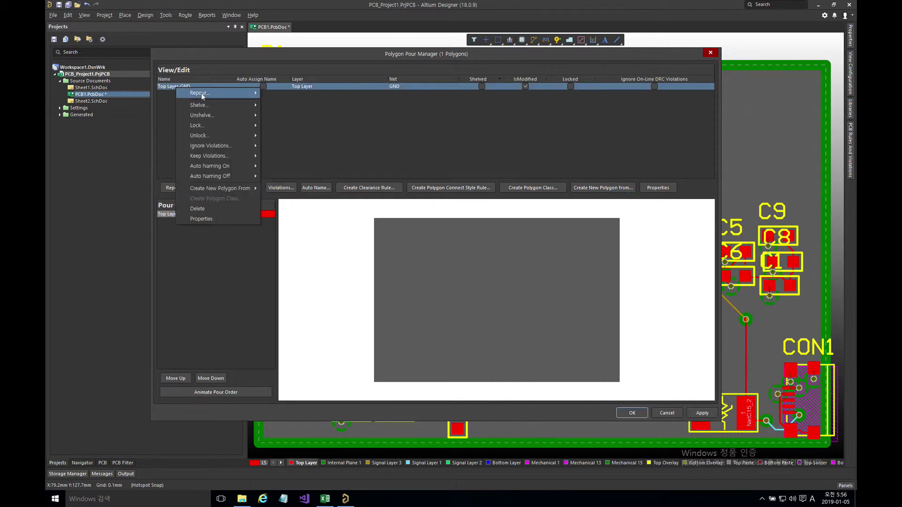
{"action": "mouse_move", "coordinate": [238, 95]}
{"action": "left_click", "coordinate": [294, 103]}
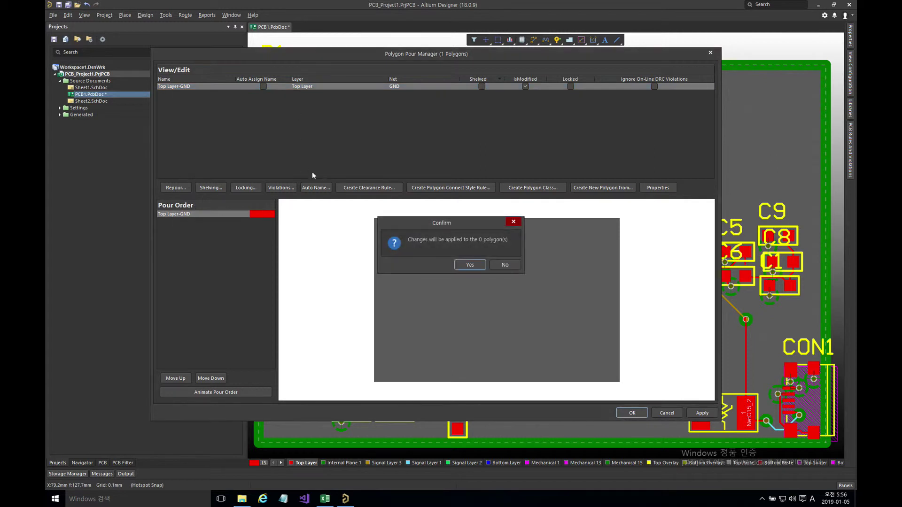
{"action": "left_click", "coordinate": [473, 264]}
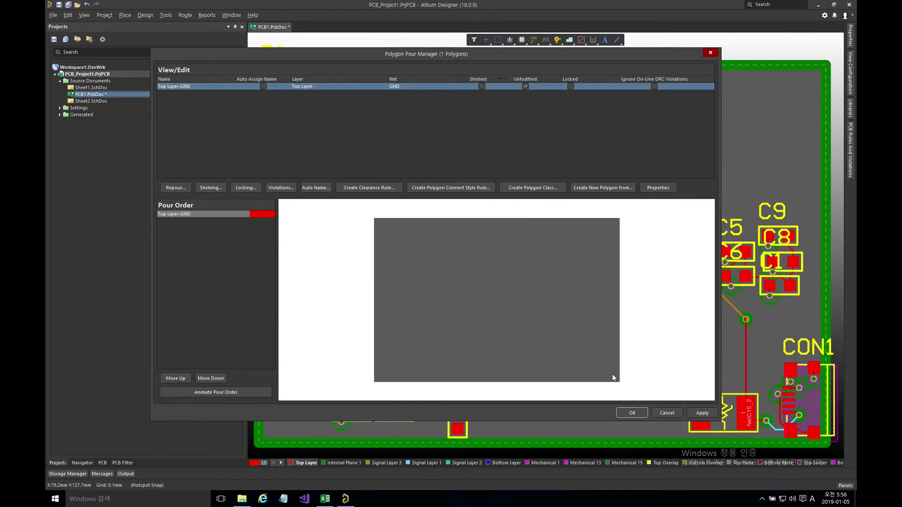
{"action": "left_click", "coordinate": [702, 413]}
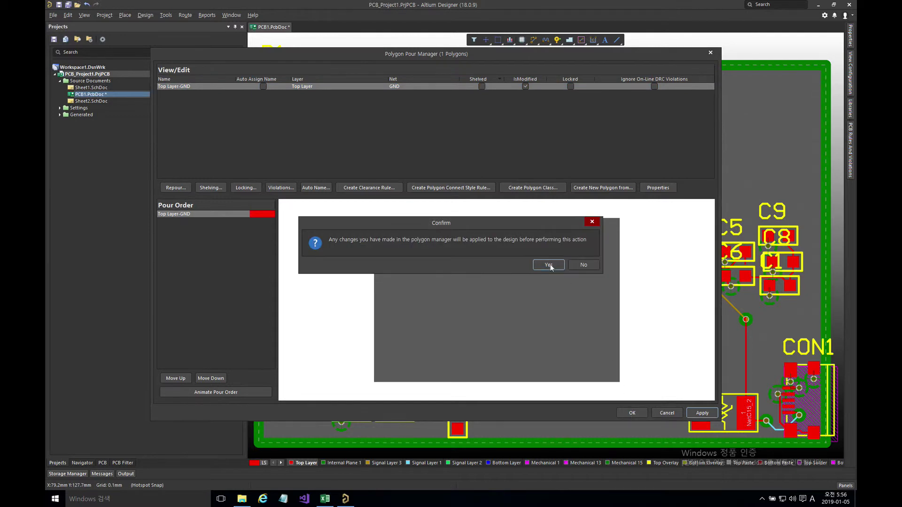
{"action": "left_click", "coordinate": [549, 265]}
{"action": "left_click", "coordinate": [633, 414]}
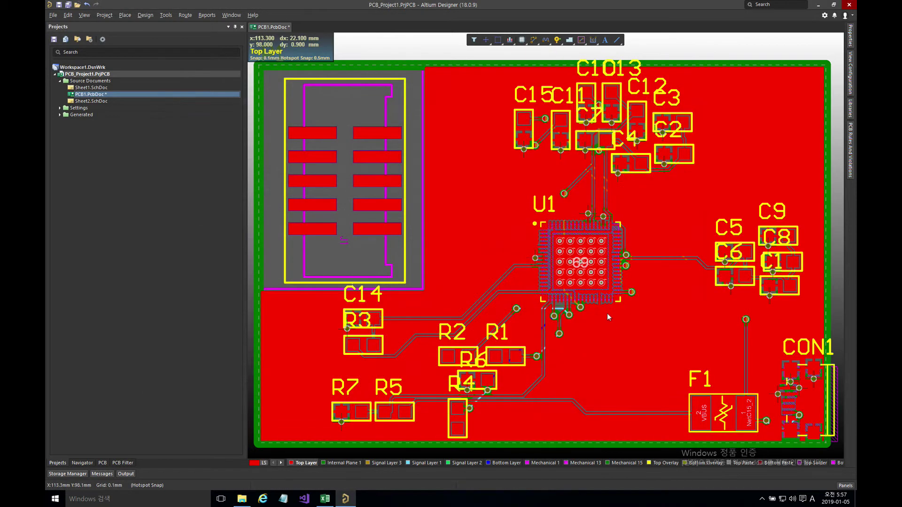
Step: Start a new polygon from the selected Top Layer-GND polygon in the Polygon Pour Manager
{"action": "right_click_drag", "start_coordinate": [639, 327], "coordinate": [662, 284]}
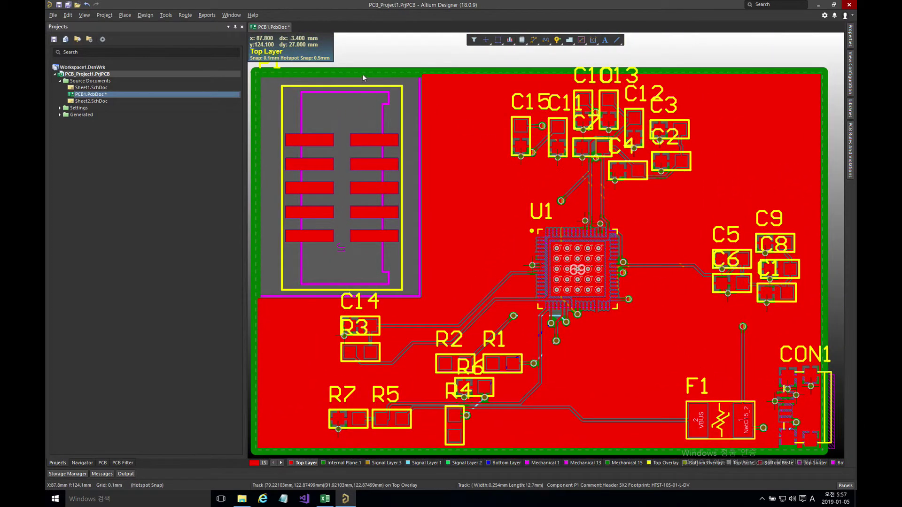
{"action": "left_click", "coordinate": [166, 15]}
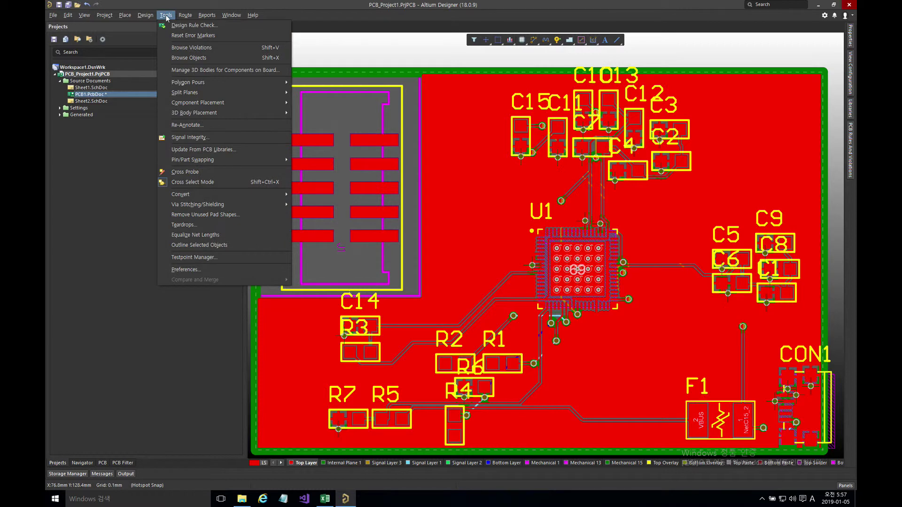
{"action": "mouse_move", "coordinate": [278, 82]}
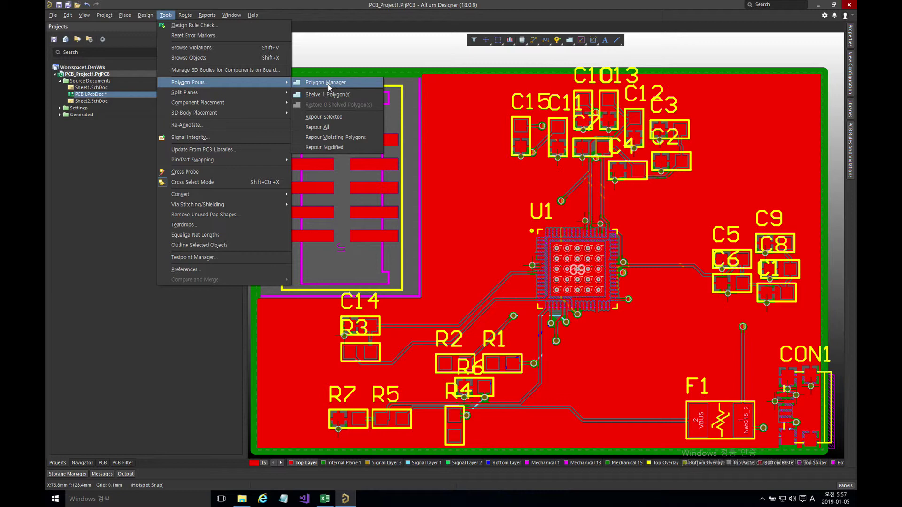
{"action": "left_click", "coordinate": [328, 83]}
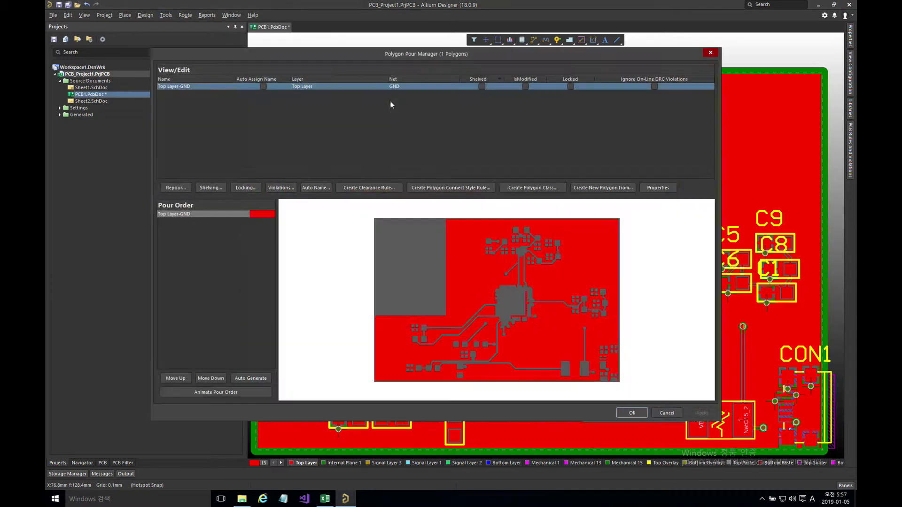
{"action": "left_click", "coordinate": [591, 188]}
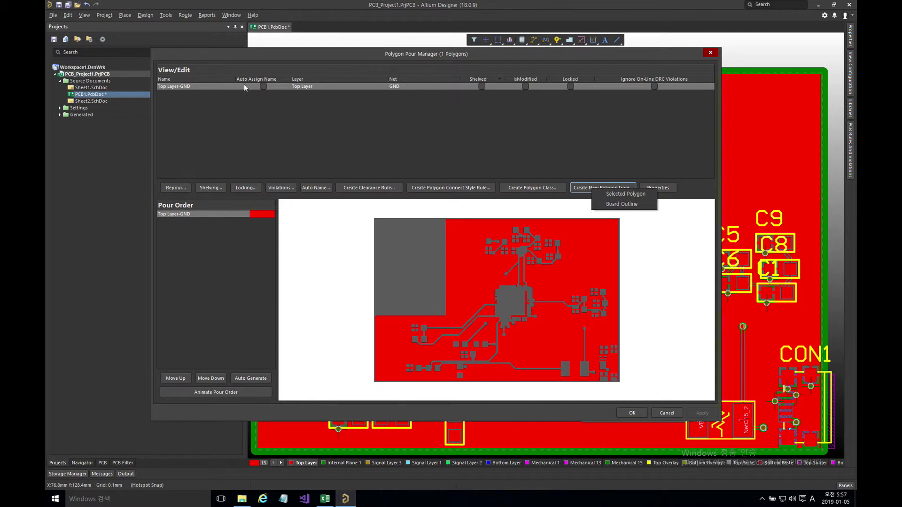
{"action": "left_click", "coordinate": [614, 194]}
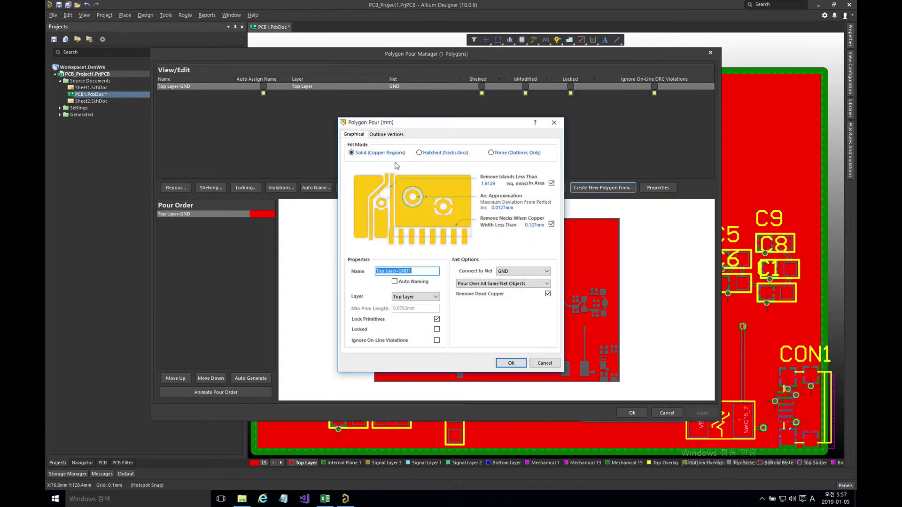
Step: Assign the new polygon to the Bottom Layer, name it BT-GND and accept it with Pour Over All Same Net Objects
{"action": "left_click", "coordinate": [414, 297]}
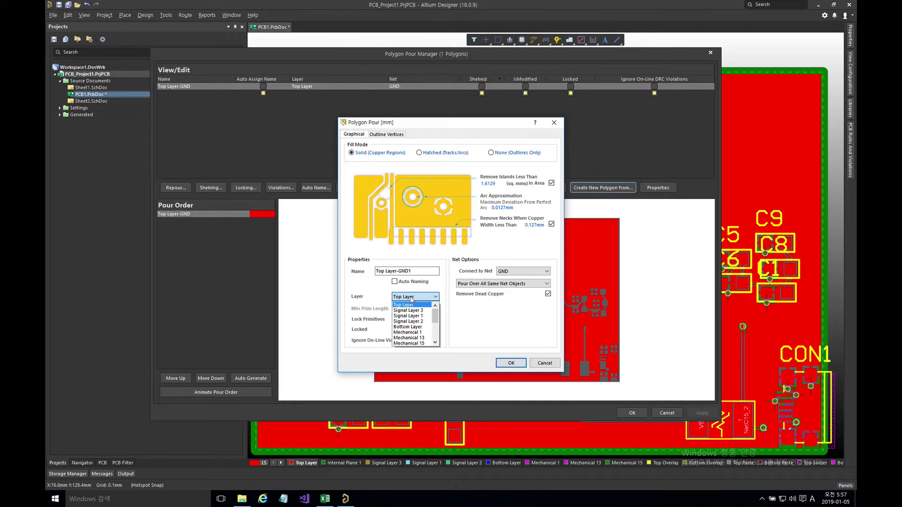
{"action": "left_click", "coordinate": [419, 321]}
{"action": "left_click", "coordinate": [413, 271]}
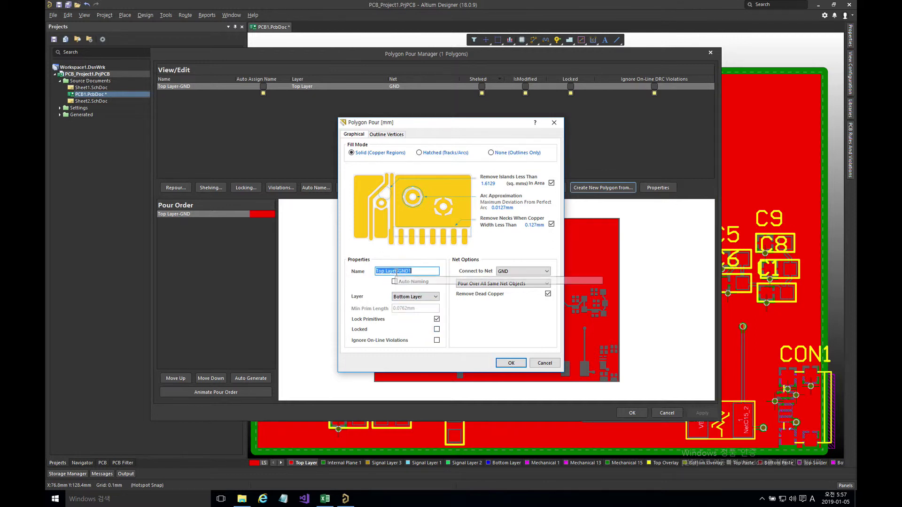
{"action": "left_click", "coordinate": [403, 272]}
{"action": "left_click_drag", "start_coordinate": [414, 273], "coordinate": [366, 272]}
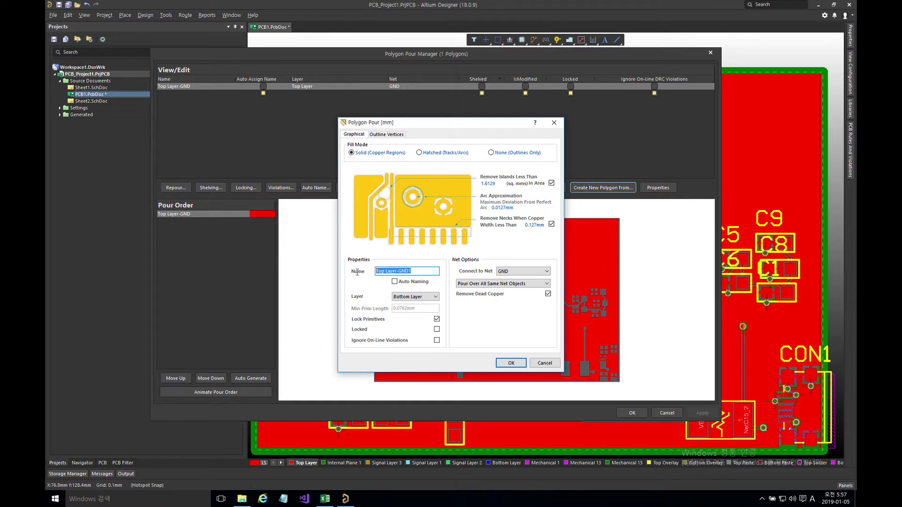
{"action": "type", "text": "BT-GND"}
{"action": "left_click", "coordinate": [508, 285]}
{"action": "left_click", "coordinate": [505, 284]}
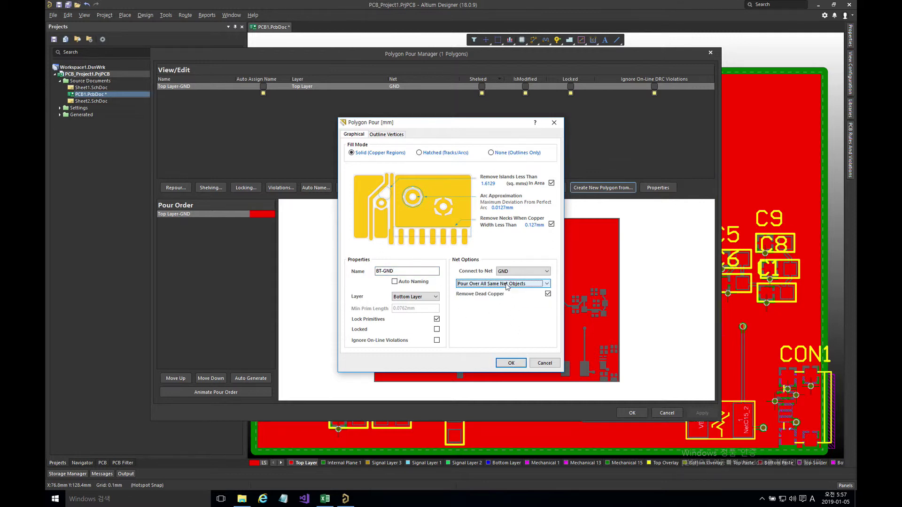
{"action": "left_click", "coordinate": [511, 363]}
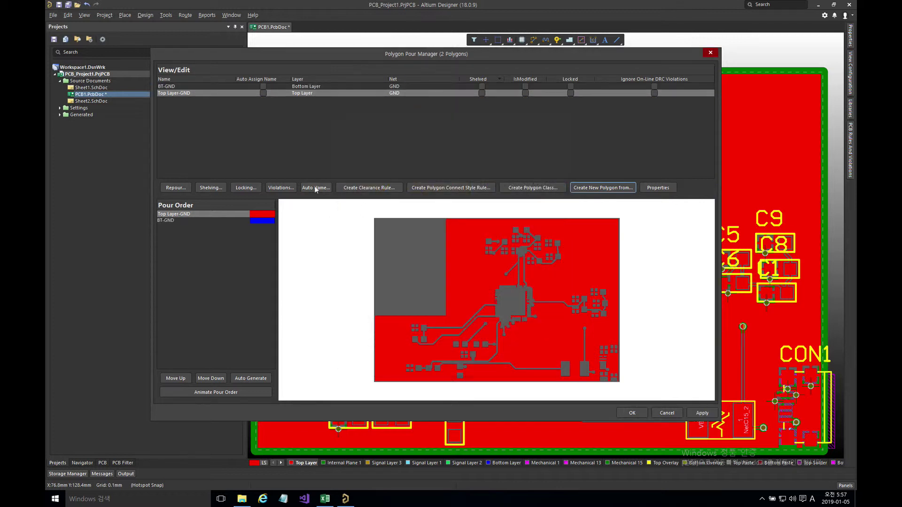
Step: Repour the selected Top Layer-GND polygon and apply the polygon manager changes to the design
{"action": "right_click", "coordinate": [190, 94]}
{"action": "mouse_move", "coordinate": [216, 100]}
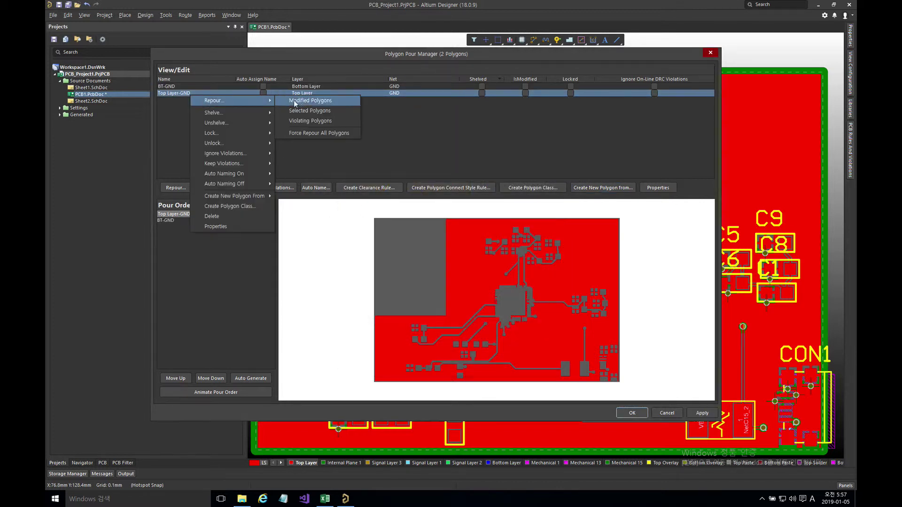
{"action": "left_click", "coordinate": [308, 111]}
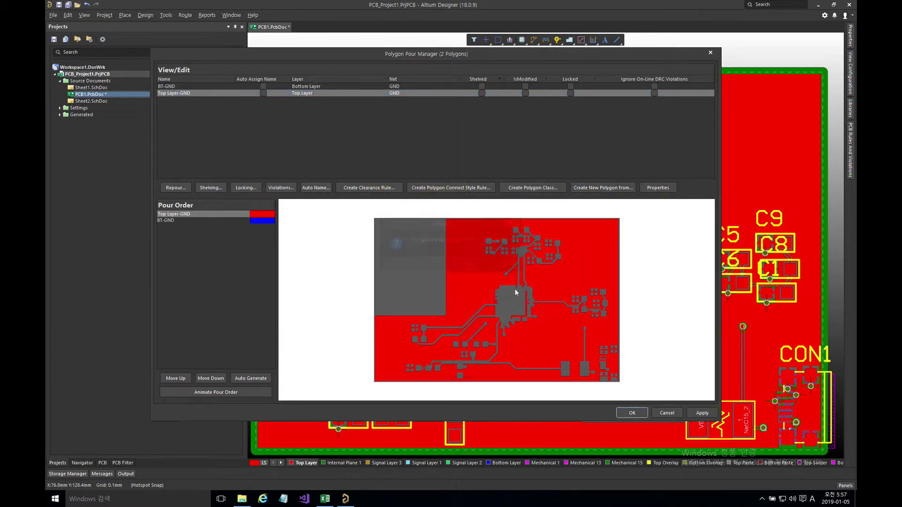
{"action": "left_click", "coordinate": [703, 413]}
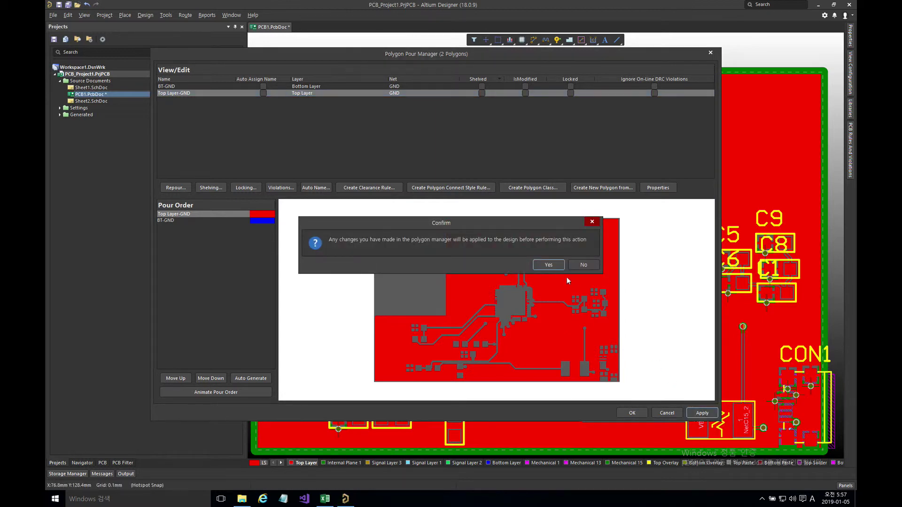
{"action": "left_click", "coordinate": [548, 264]}
{"action": "left_click", "coordinate": [632, 413]}
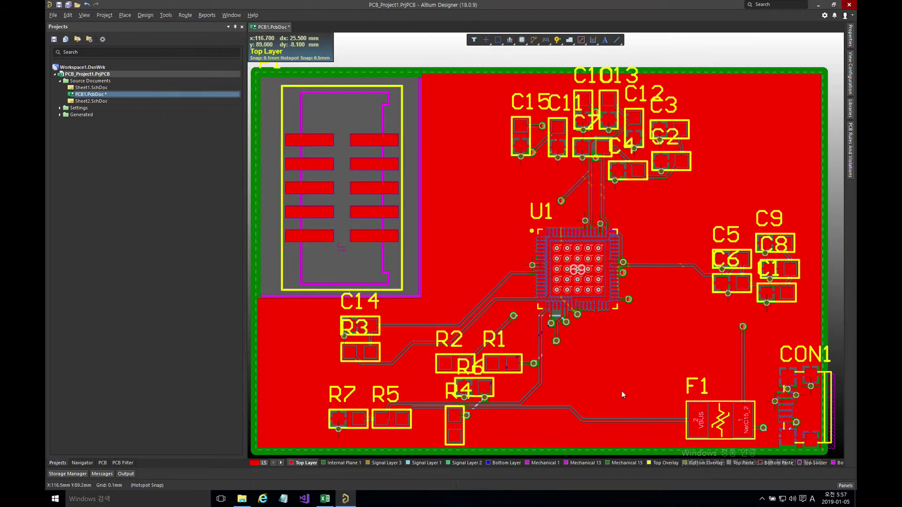
Step: Make the Bottom Layer active and reopen the Polygon Pour Manager
{"action": "right_click_drag", "start_coordinate": [417, 345], "coordinate": [419, 328]}
{"action": "left_click", "coordinate": [500, 463]}
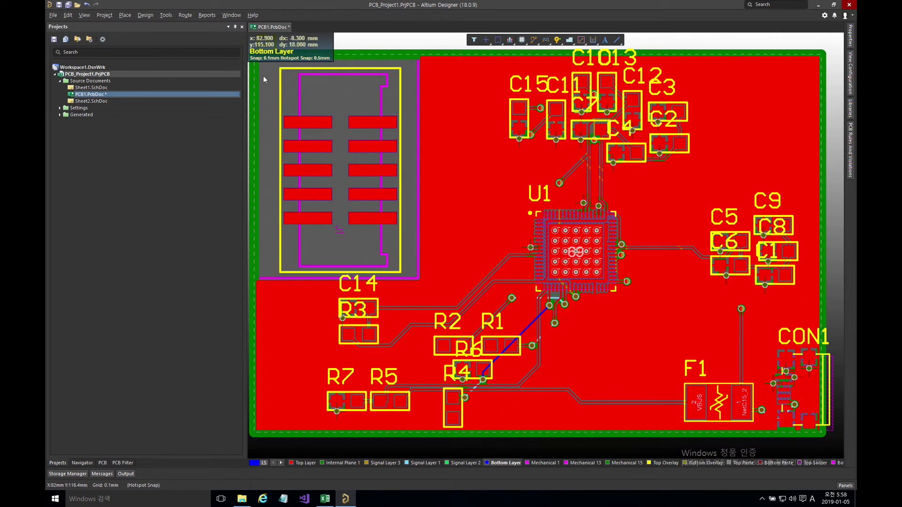
{"action": "left_click", "coordinate": [185, 15]}
{"action": "mouse_move", "coordinate": [167, 16]}
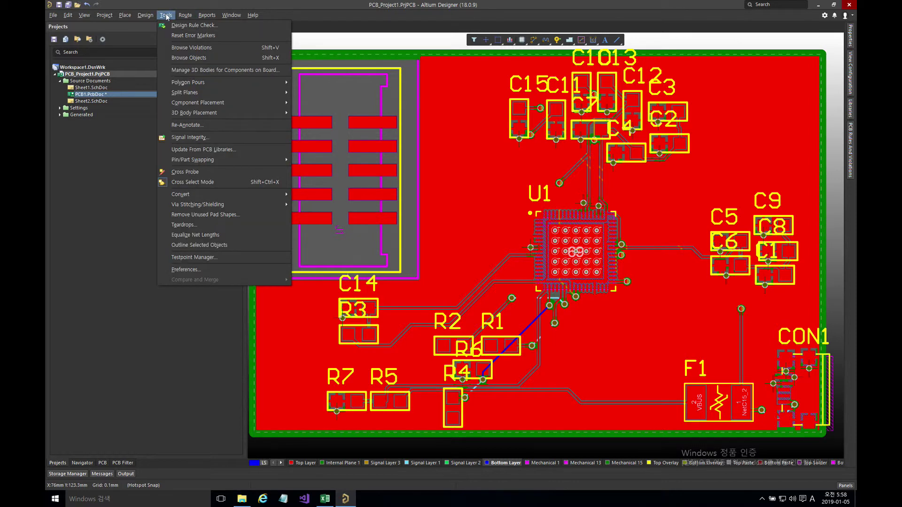
{"action": "mouse_move", "coordinate": [200, 83]}
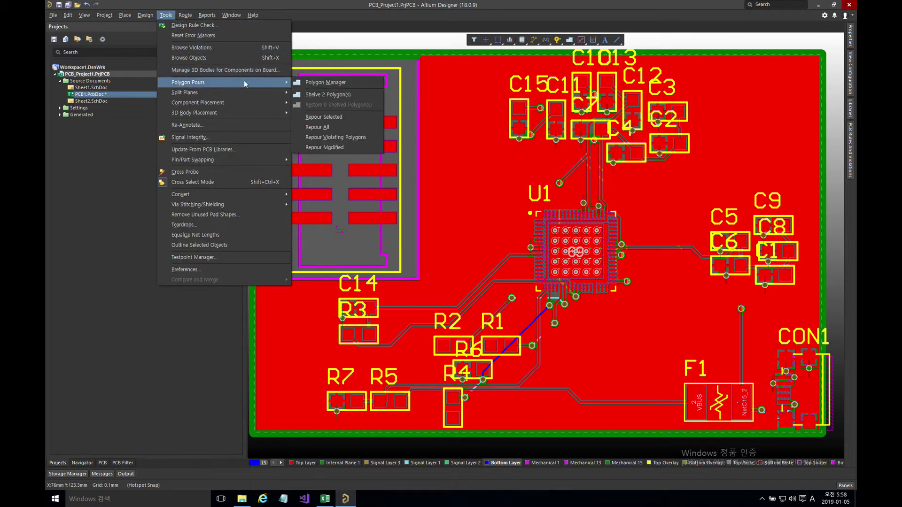
{"action": "left_click", "coordinate": [309, 83]}
Step: Repour the BT-GND polygon and close the Polygon Pour Manager
{"action": "left_click", "coordinate": [176, 221]}
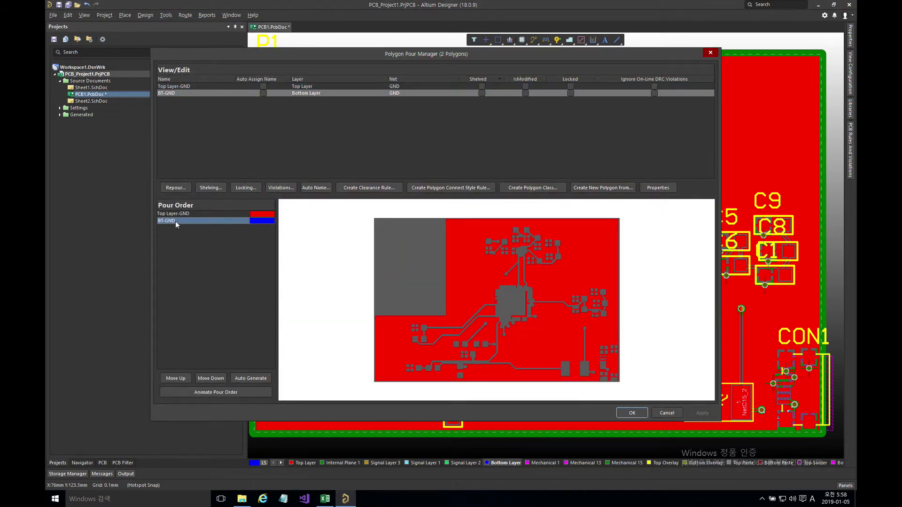
{"action": "right_click", "coordinate": [170, 94]}
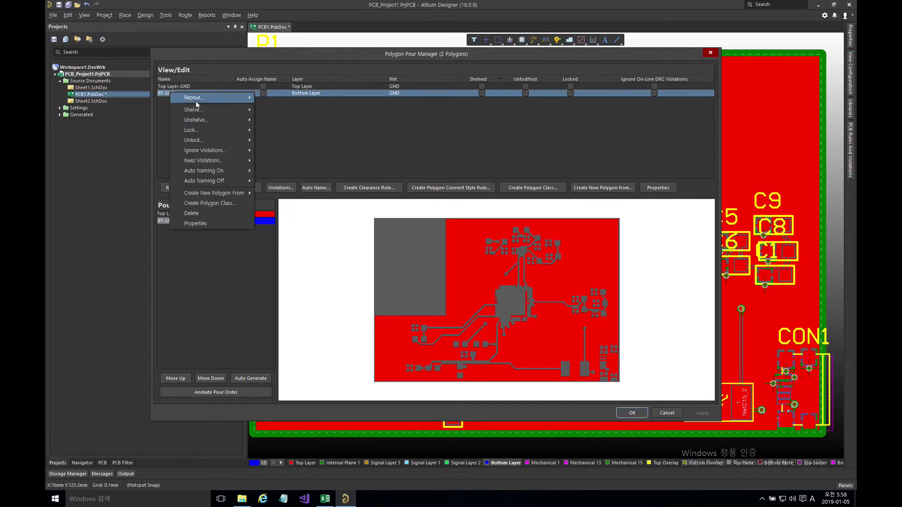
{"action": "mouse_move", "coordinate": [198, 98]}
{"action": "left_click", "coordinate": [285, 109]}
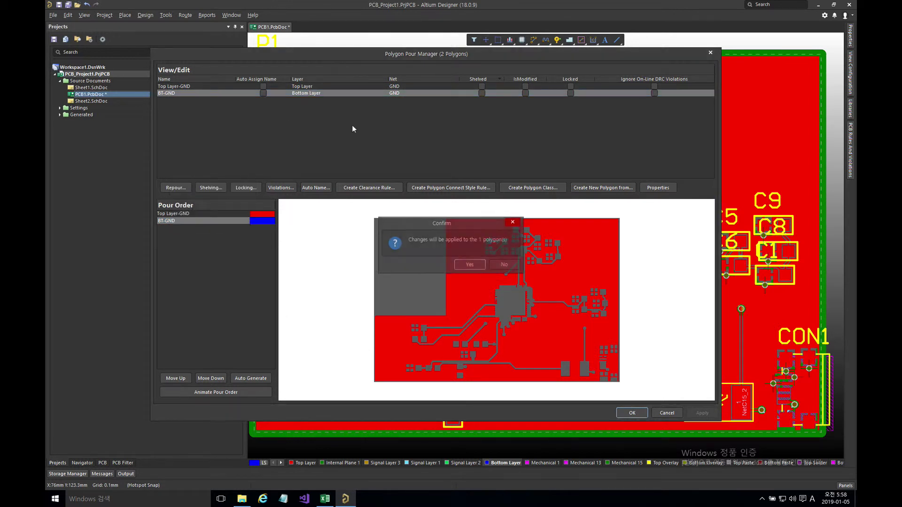
{"action": "left_click", "coordinate": [467, 266]}
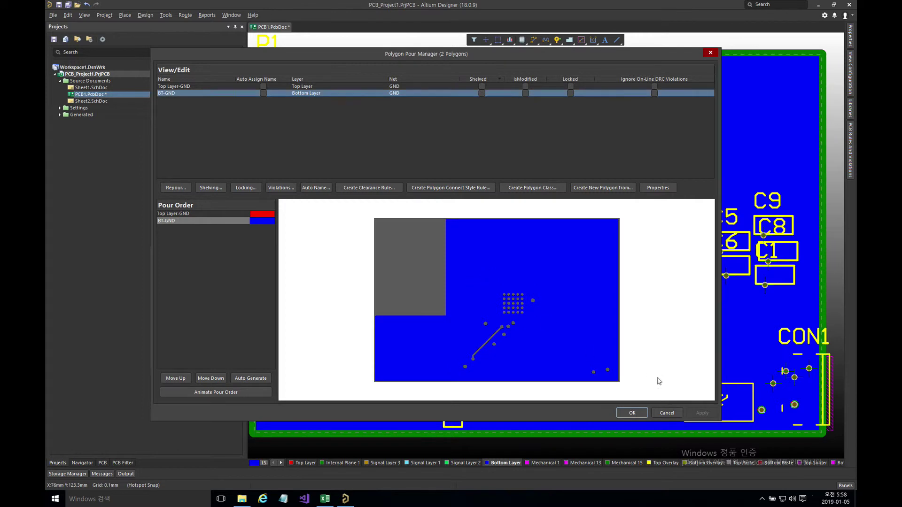
{"action": "left_click", "coordinate": [634, 414]}
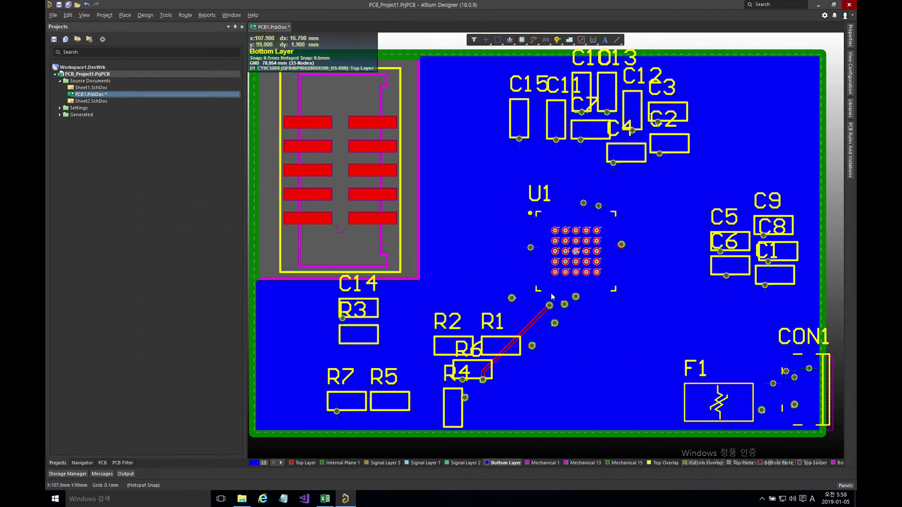
Step: Compare the GND pours on the Top Layer and Bottom Layer and check the bottom polygon's extent
{"action": "left_click", "coordinate": [308, 463]}
{"action": "left_click", "coordinate": [509, 464]}
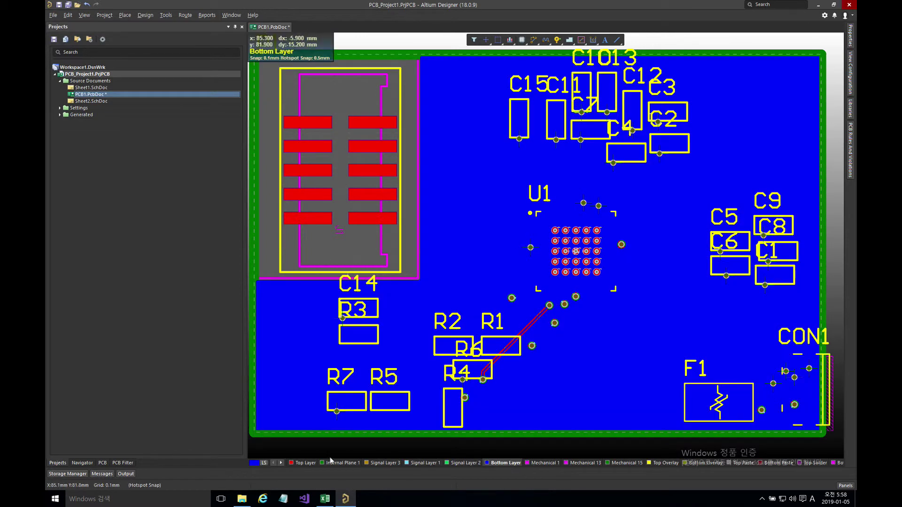
{"action": "left_click", "coordinate": [303, 464]}
{"action": "left_click", "coordinate": [493, 464]}
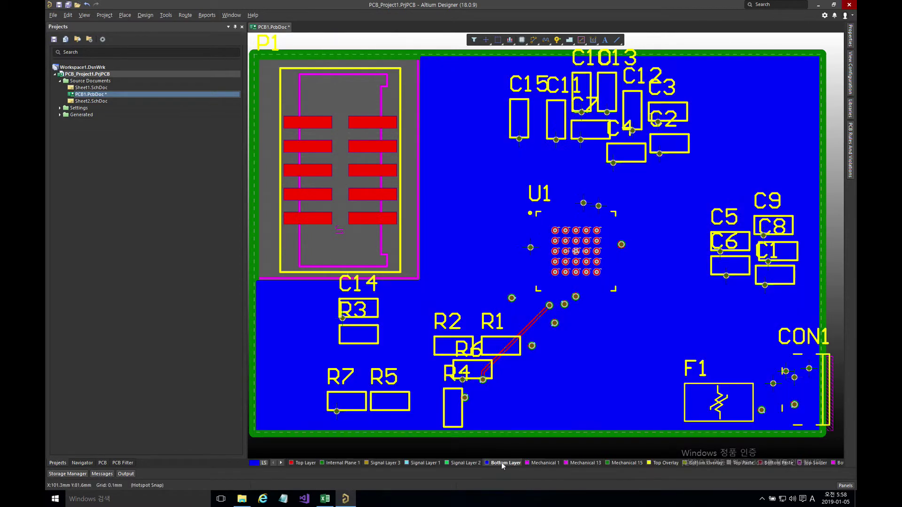
{"action": "left_click", "coordinate": [295, 372]}
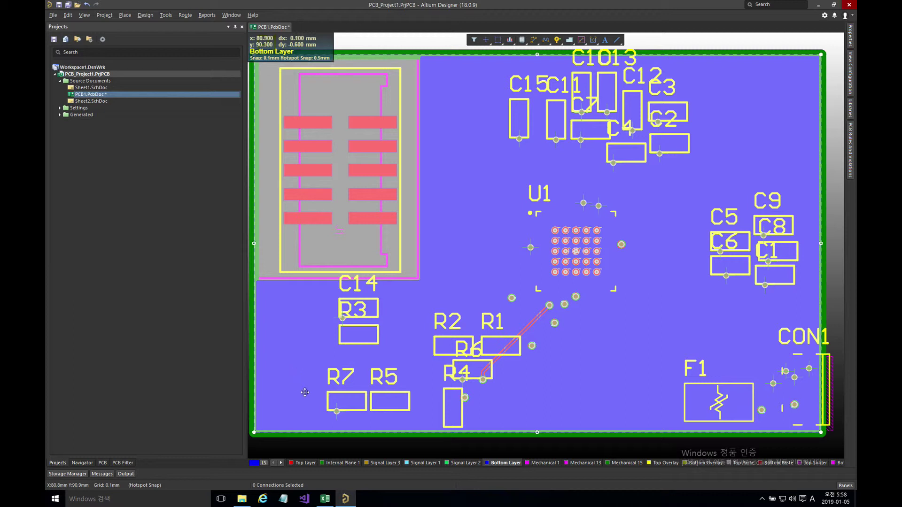
{"action": "left_click", "coordinate": [347, 448]}
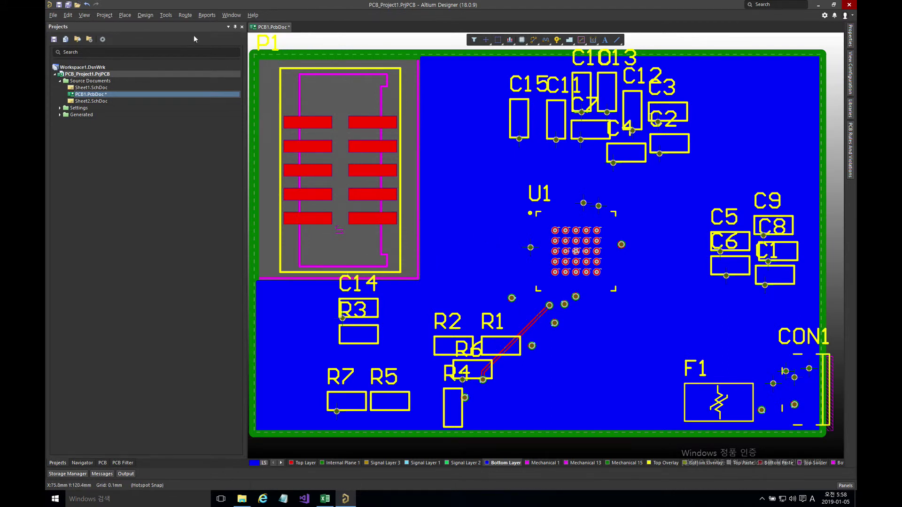
Step: Start via stitching on the GND net with a 3 mm grid and no staggered alternate rows
{"action": "left_click", "coordinate": [166, 16]}
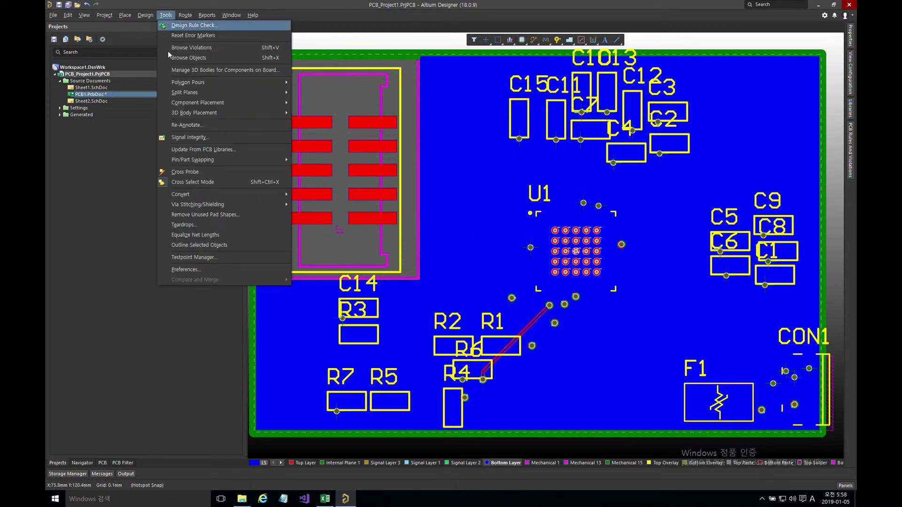
{"action": "mouse_move", "coordinate": [204, 195]}
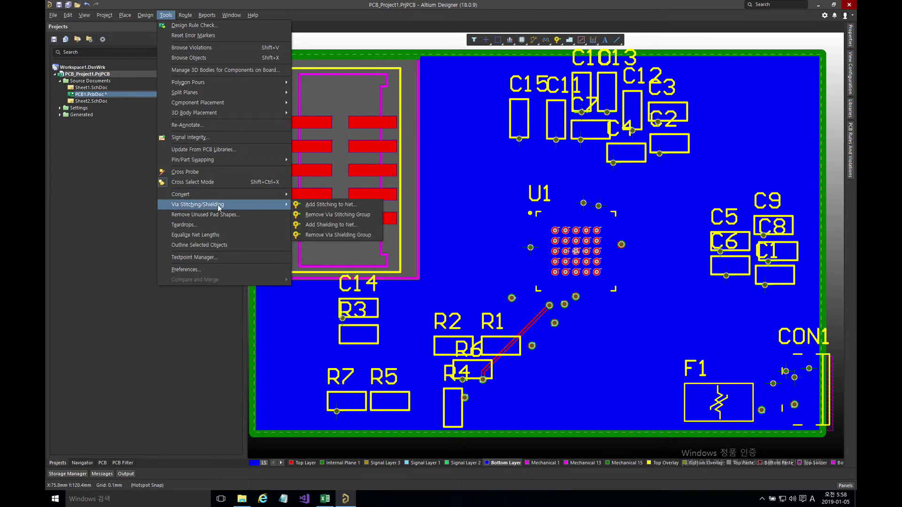
{"action": "left_click", "coordinate": [328, 206]}
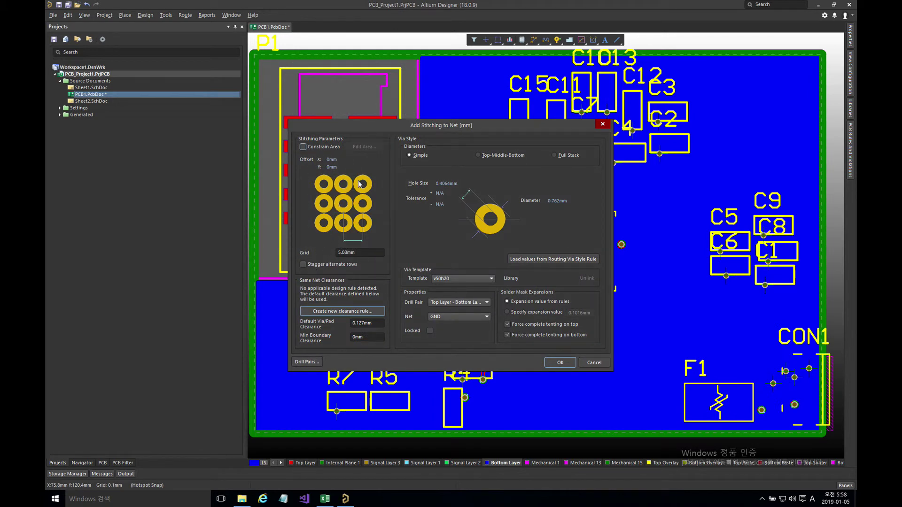
{"action": "left_click", "coordinate": [317, 265]}
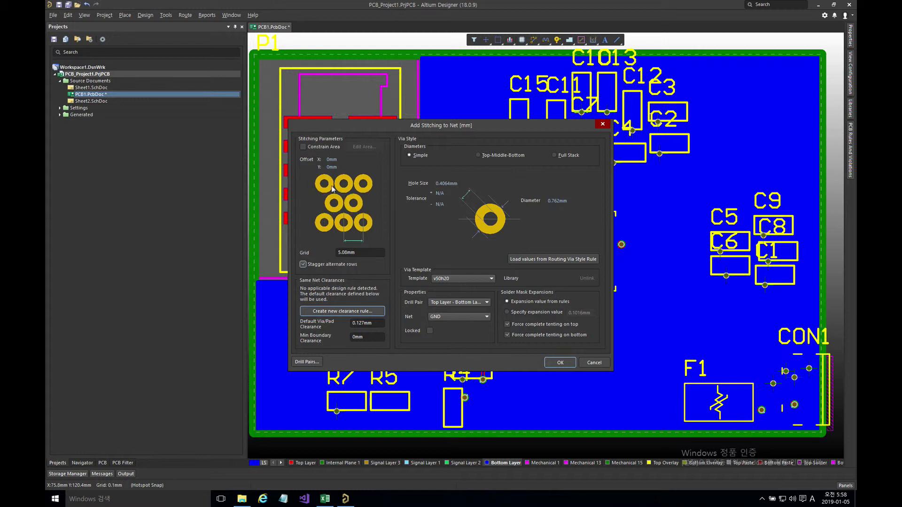
{"action": "left_click", "coordinate": [314, 266]}
{"action": "double_click", "coordinate": [352, 253]}
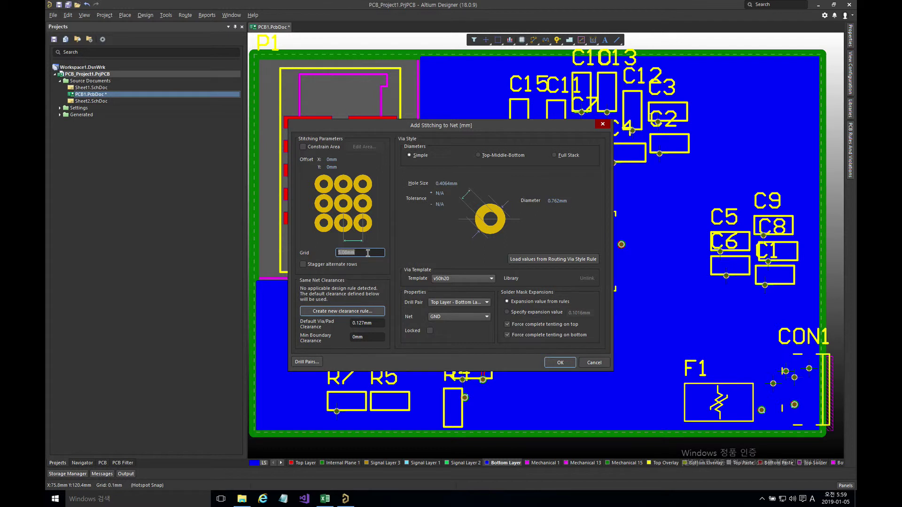
{"action": "type", "text": "3"}
Step: Constrain the stitching to a rectangle about 41 by 25 mm spanning the board's upper area beside P1, and add the vias
{"action": "left_click", "coordinate": [325, 145]}
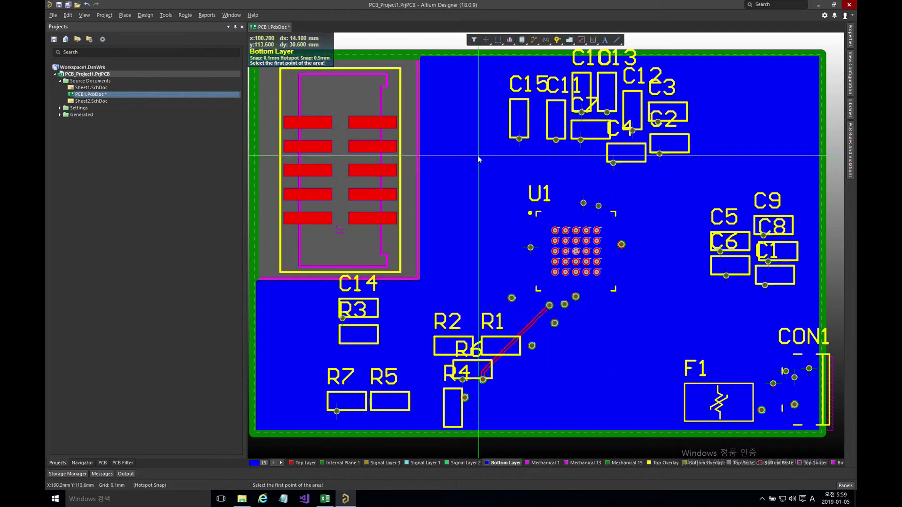
{"action": "left_click", "coordinate": [427, 61]}
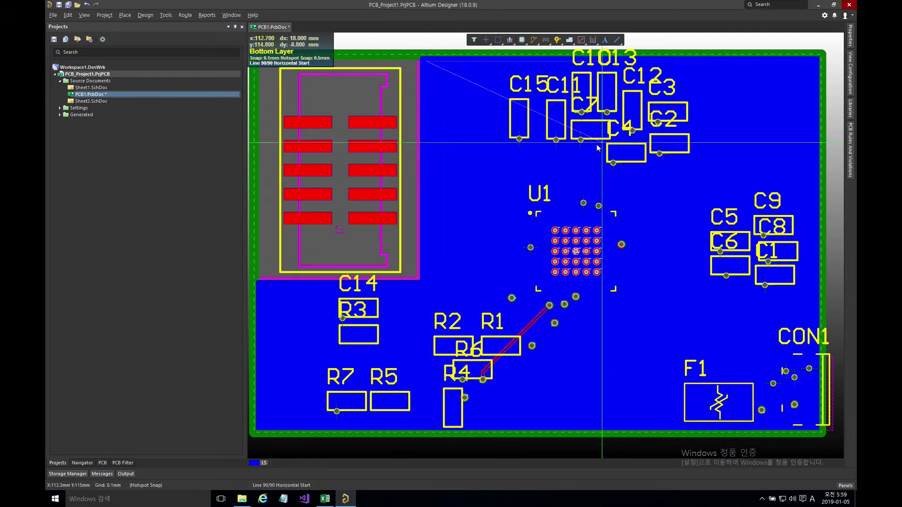
{"action": "left_click", "coordinate": [816, 299]}
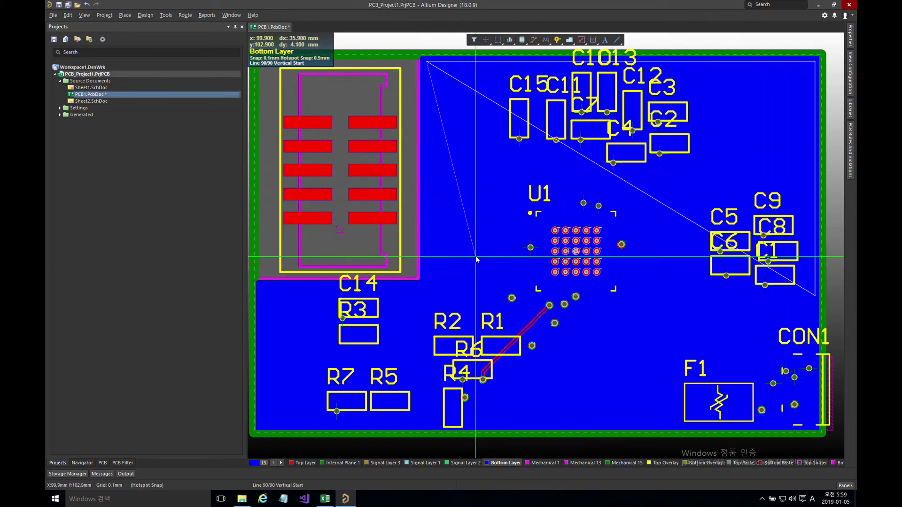
{"action": "key", "text": "space"}
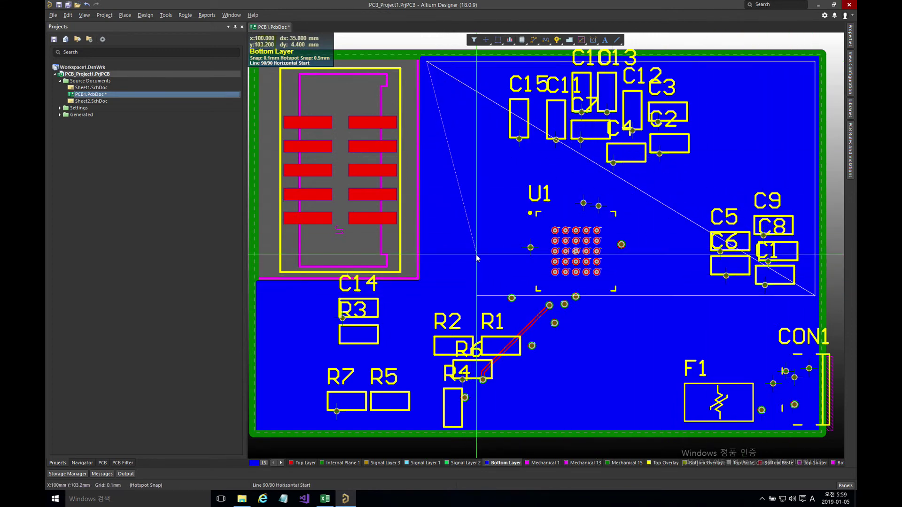
{"action": "left_click", "coordinate": [426, 234]}
{"action": "right_click", "coordinate": [428, 232]}
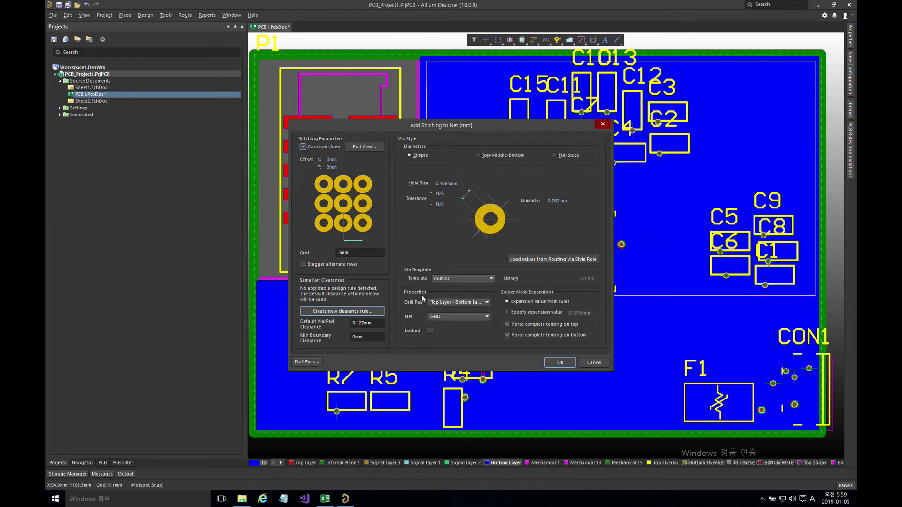
{"action": "left_click", "coordinate": [558, 365]}
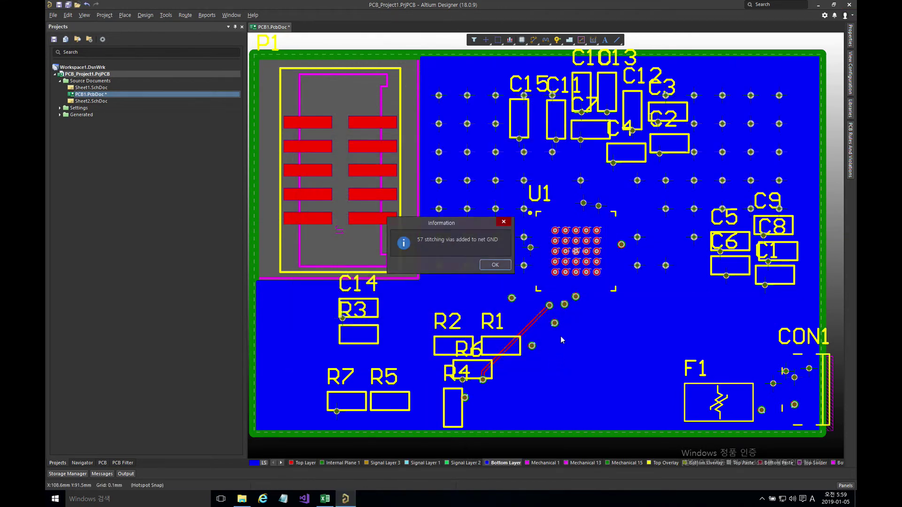
{"action": "left_click", "coordinate": [491, 269]}
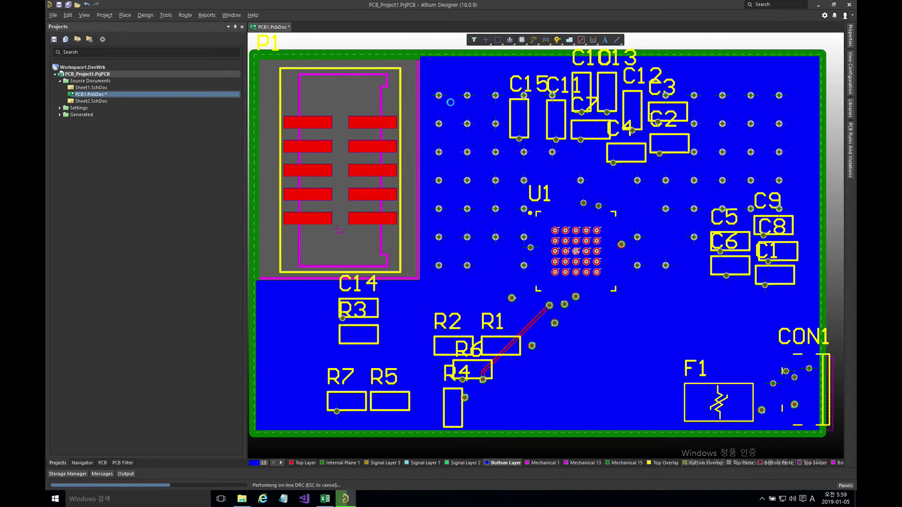
Step: Open the via stitching group through one of its vias between P1 and U1
{"action": "key", "text": "shift+h"}
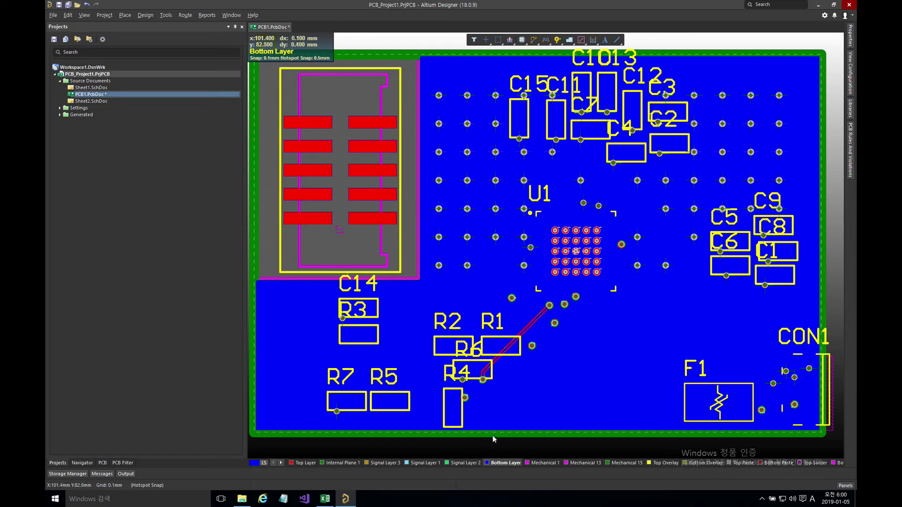
{"action": "double_click", "coordinate": [467, 211]}
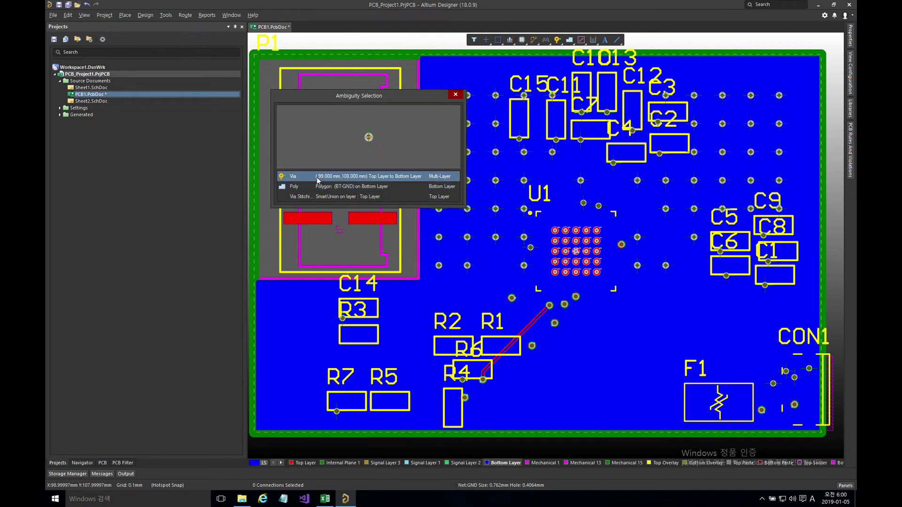
{"action": "left_click", "coordinate": [298, 197]}
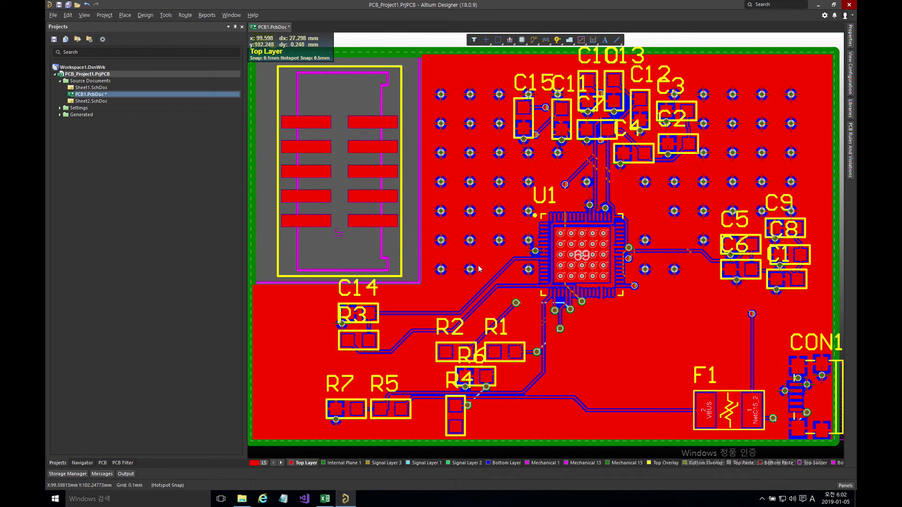
Step: Examine up close how the stitching vias between P1 and U1 connect to the Top Layer GND pour
{"action": "key", "text": "z"}
{"action": "key", "text": "w"}
{"action": "left_click", "coordinate": [423, 235]}
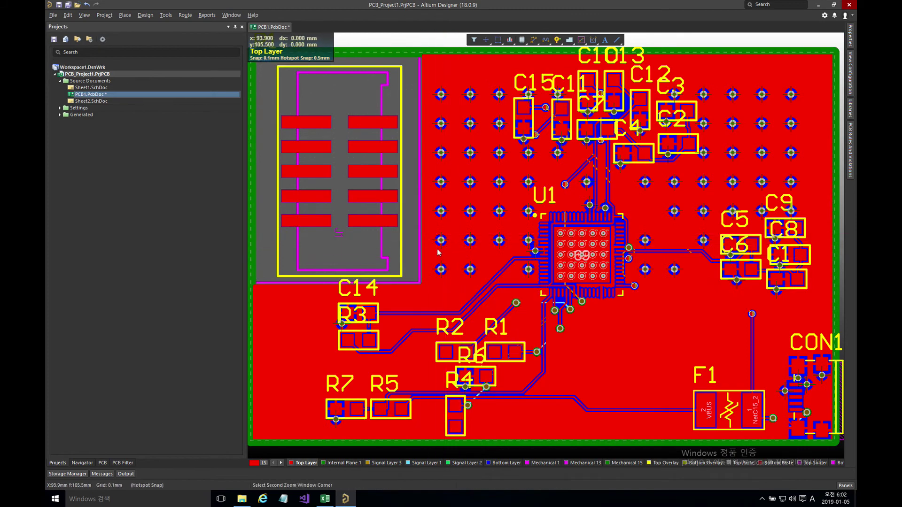
{"action": "left_click", "coordinate": [509, 285]}
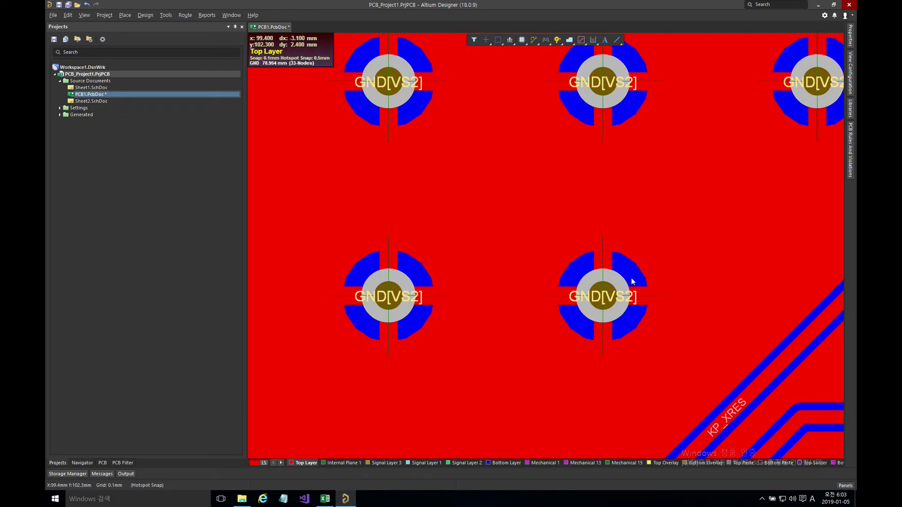
{"action": "key", "text": "z"}
{"action": "key", "text": "a"}
{"action": "scroll", "coordinate": [583, 237], "scroll_direction": "up", "scroll_amount": 1, "text": "ctrl"}
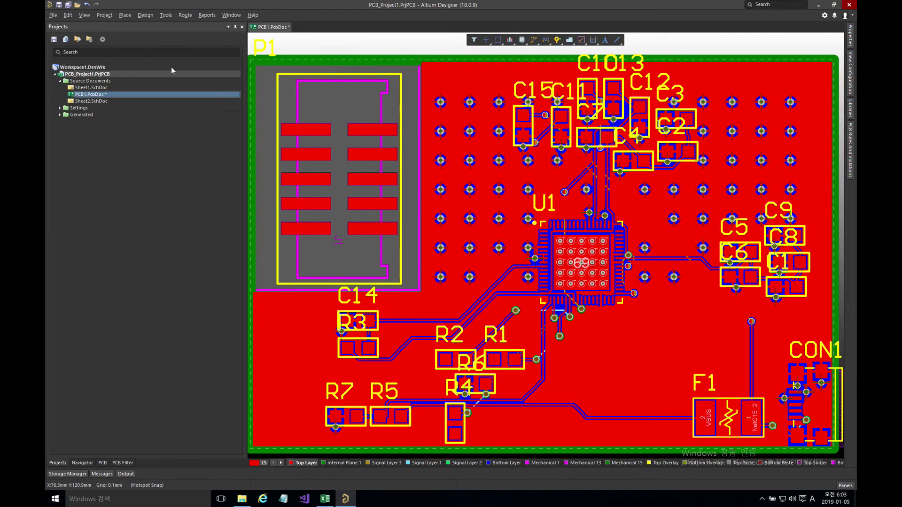
Step: Open the PolygonConnect rule among the board's design rules
{"action": "left_click", "coordinate": [145, 15]}
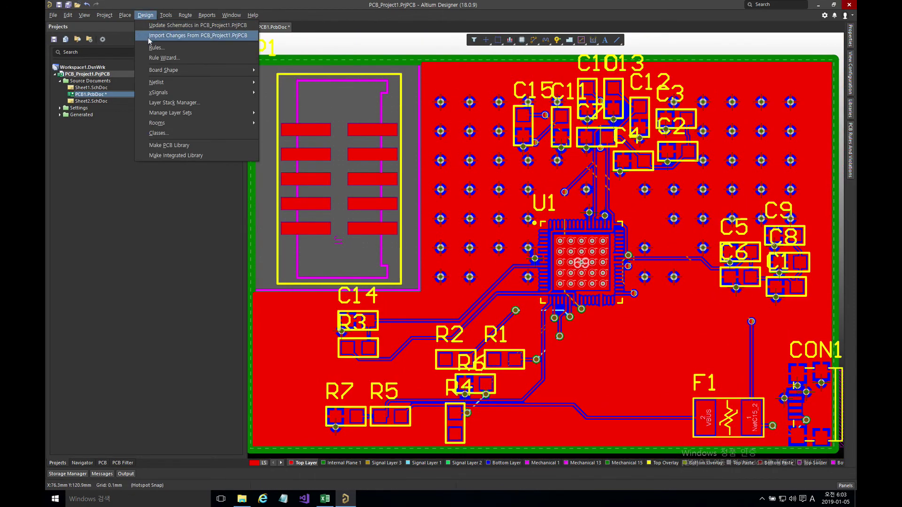
{"action": "left_click", "coordinate": [161, 51]}
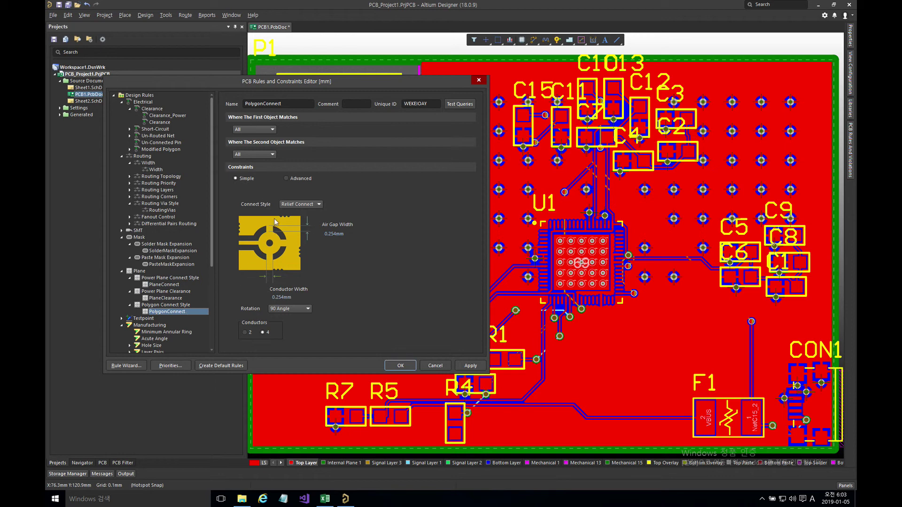
Step: Try the Direct Connect style with simple constraints on the PolygonConnect rule and compare it with the advanced constraints
{"action": "left_click", "coordinate": [306, 205]}
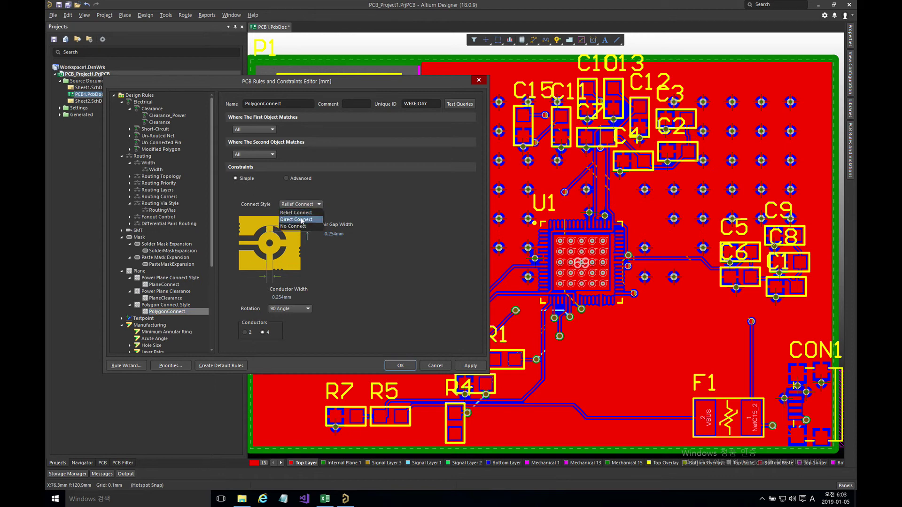
{"action": "left_click", "coordinate": [298, 220]}
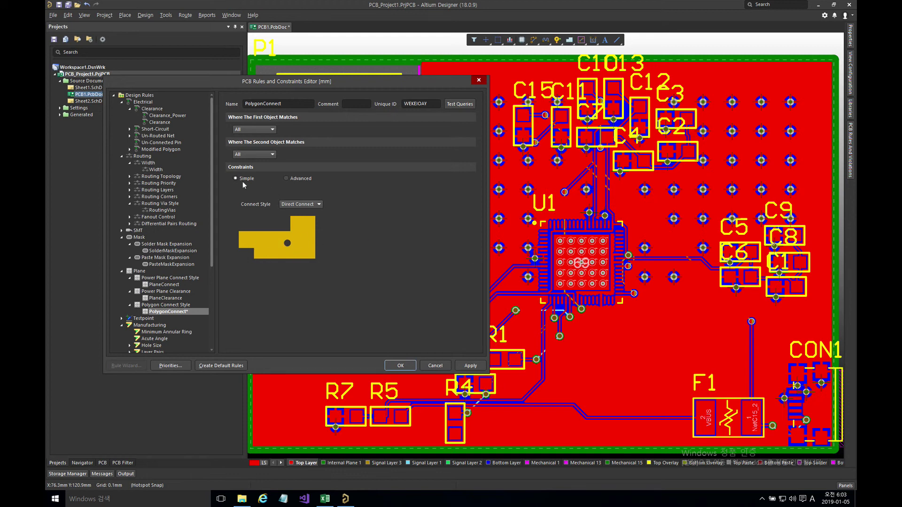
{"action": "left_click", "coordinate": [288, 179]}
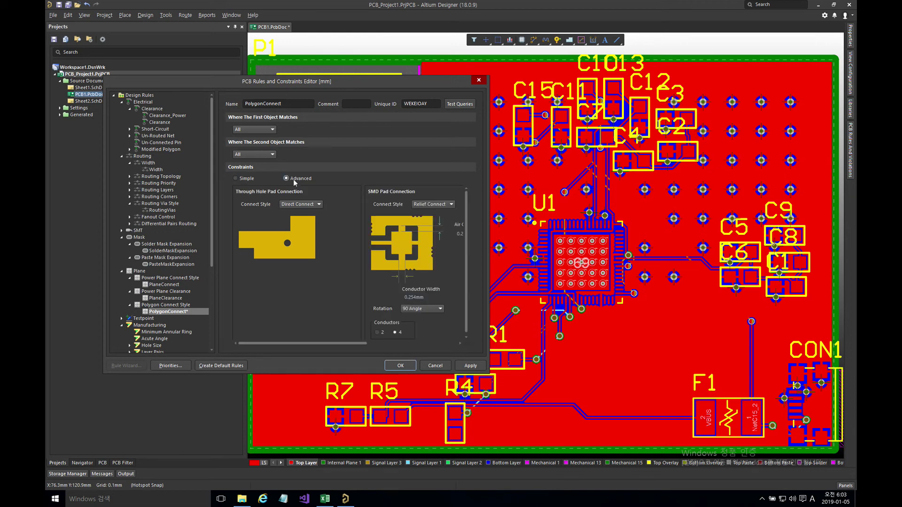
{"action": "left_click", "coordinate": [240, 181]}
{"action": "left_click", "coordinate": [300, 205]}
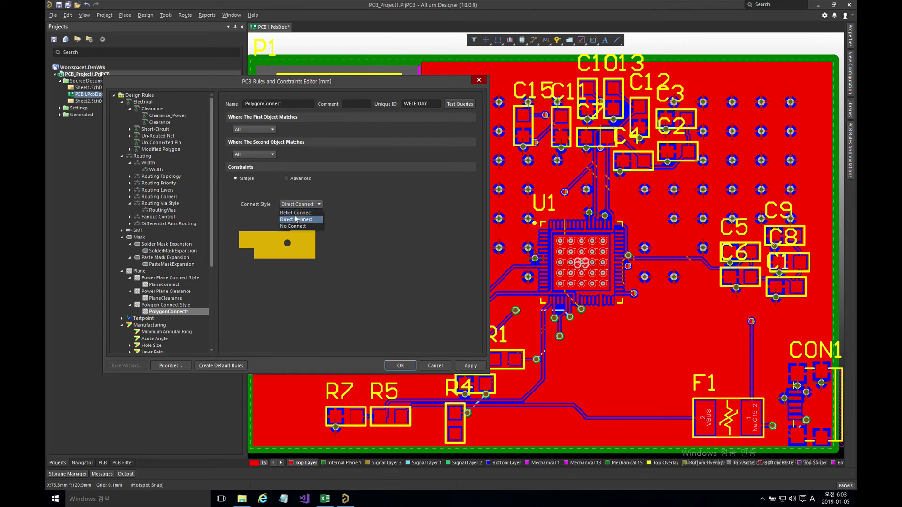
{"action": "left_click", "coordinate": [296, 219]}
Step: Switch the PolygonConnect rule to advanced constraints, set its via connection style to Direct Connect, and save the rules
{"action": "left_click", "coordinate": [300, 179]}
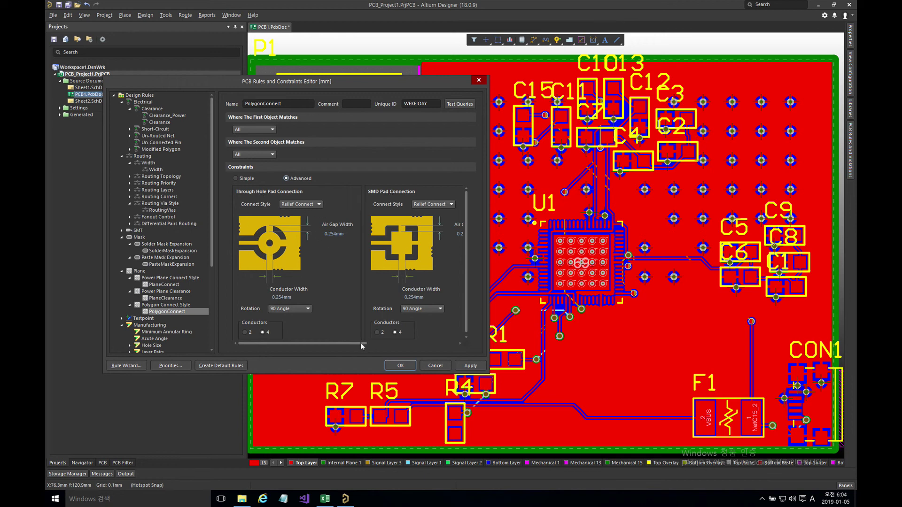
{"action": "left_click_drag", "start_coordinate": [362, 346], "coordinate": [454, 347]}
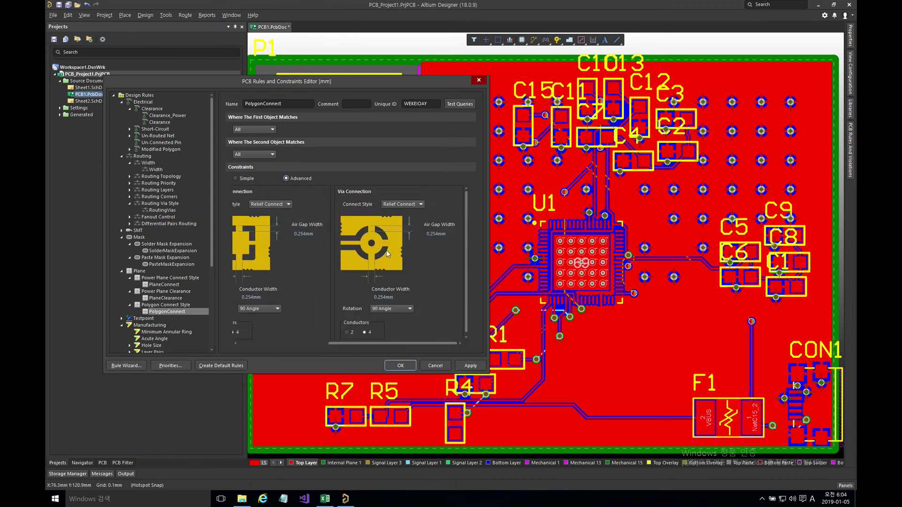
{"action": "left_click", "coordinate": [398, 208]}
{"action": "left_click", "coordinate": [398, 219]}
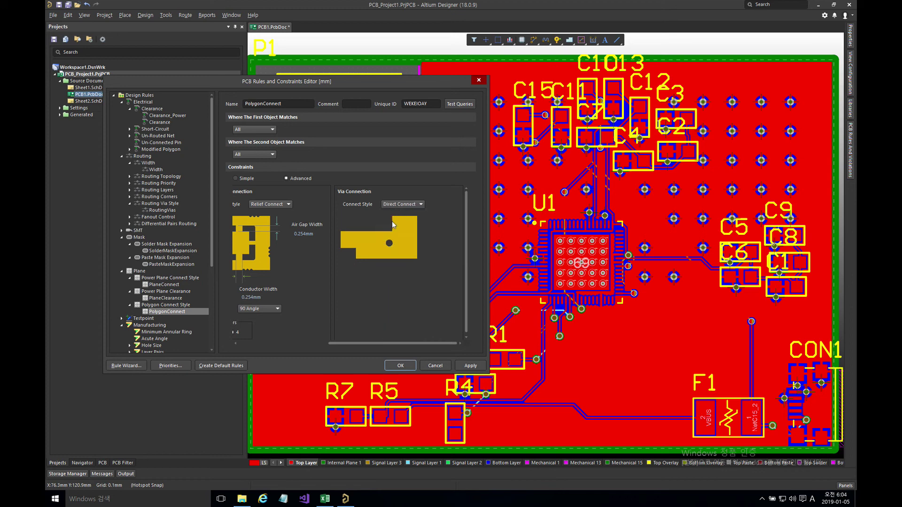
{"action": "left_click", "coordinate": [463, 366]}
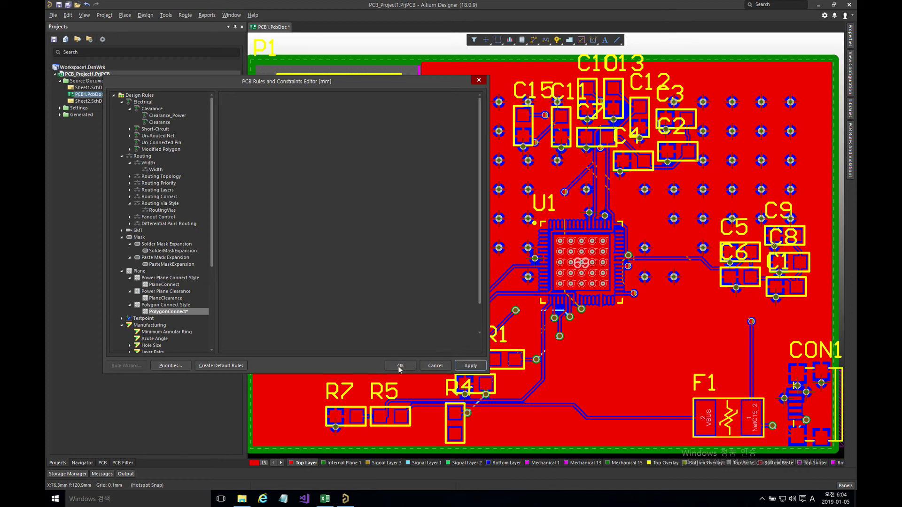
{"action": "left_click", "coordinate": [399, 366]}
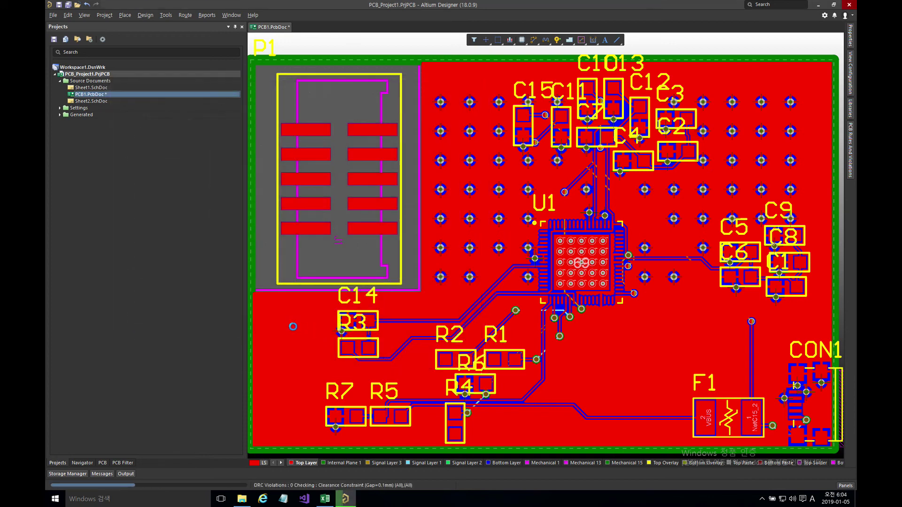
Step: Repour the Top Layer GND polygon with the updated connection rule and deselect it
{"action": "left_click", "coordinate": [289, 326]}
{"action": "right_click", "coordinate": [289, 326]}
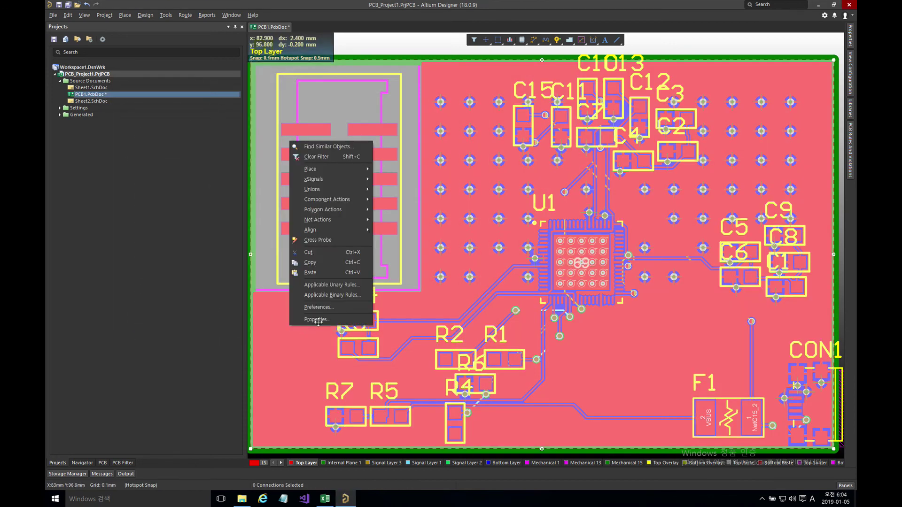
{"action": "mouse_move", "coordinate": [340, 212]}
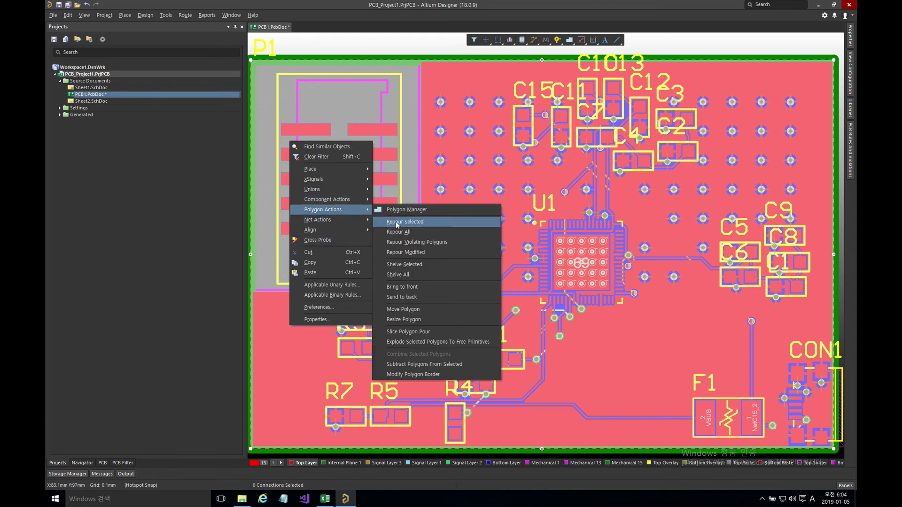
{"action": "left_click", "coordinate": [397, 220]}
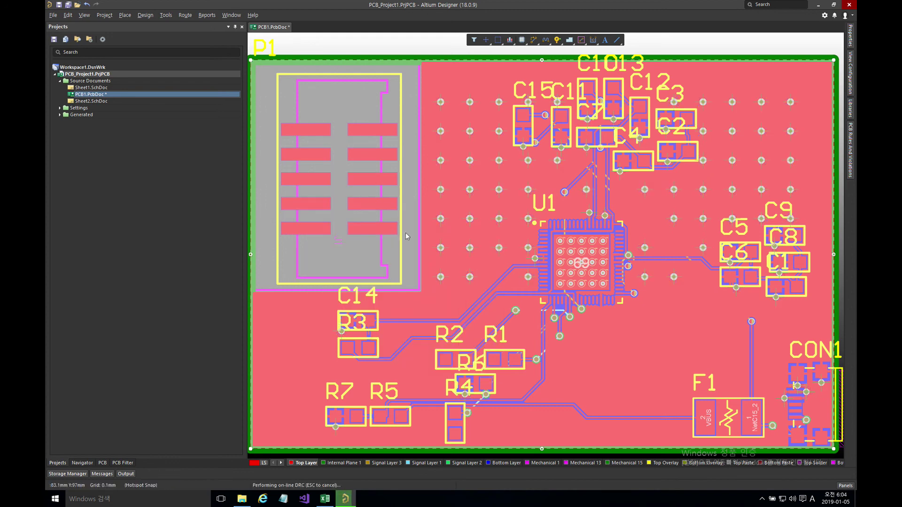
{"action": "left_click", "coordinate": [393, 47]}
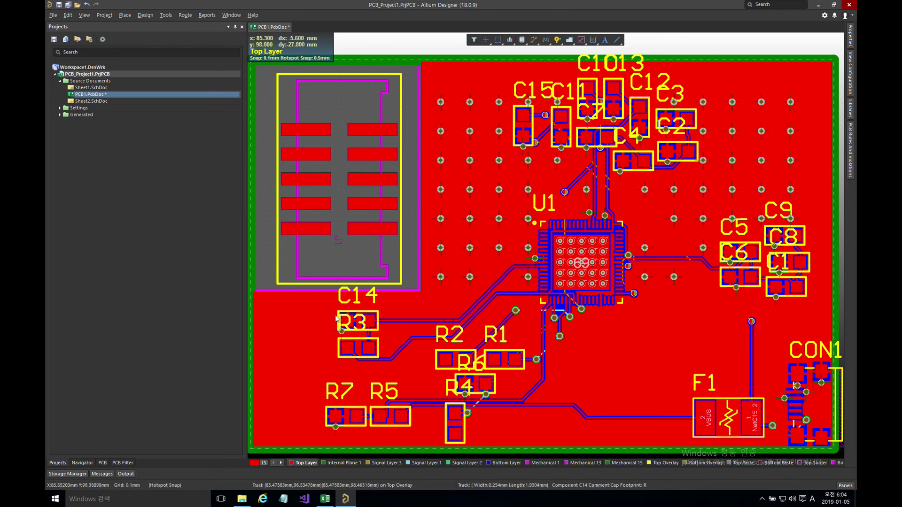